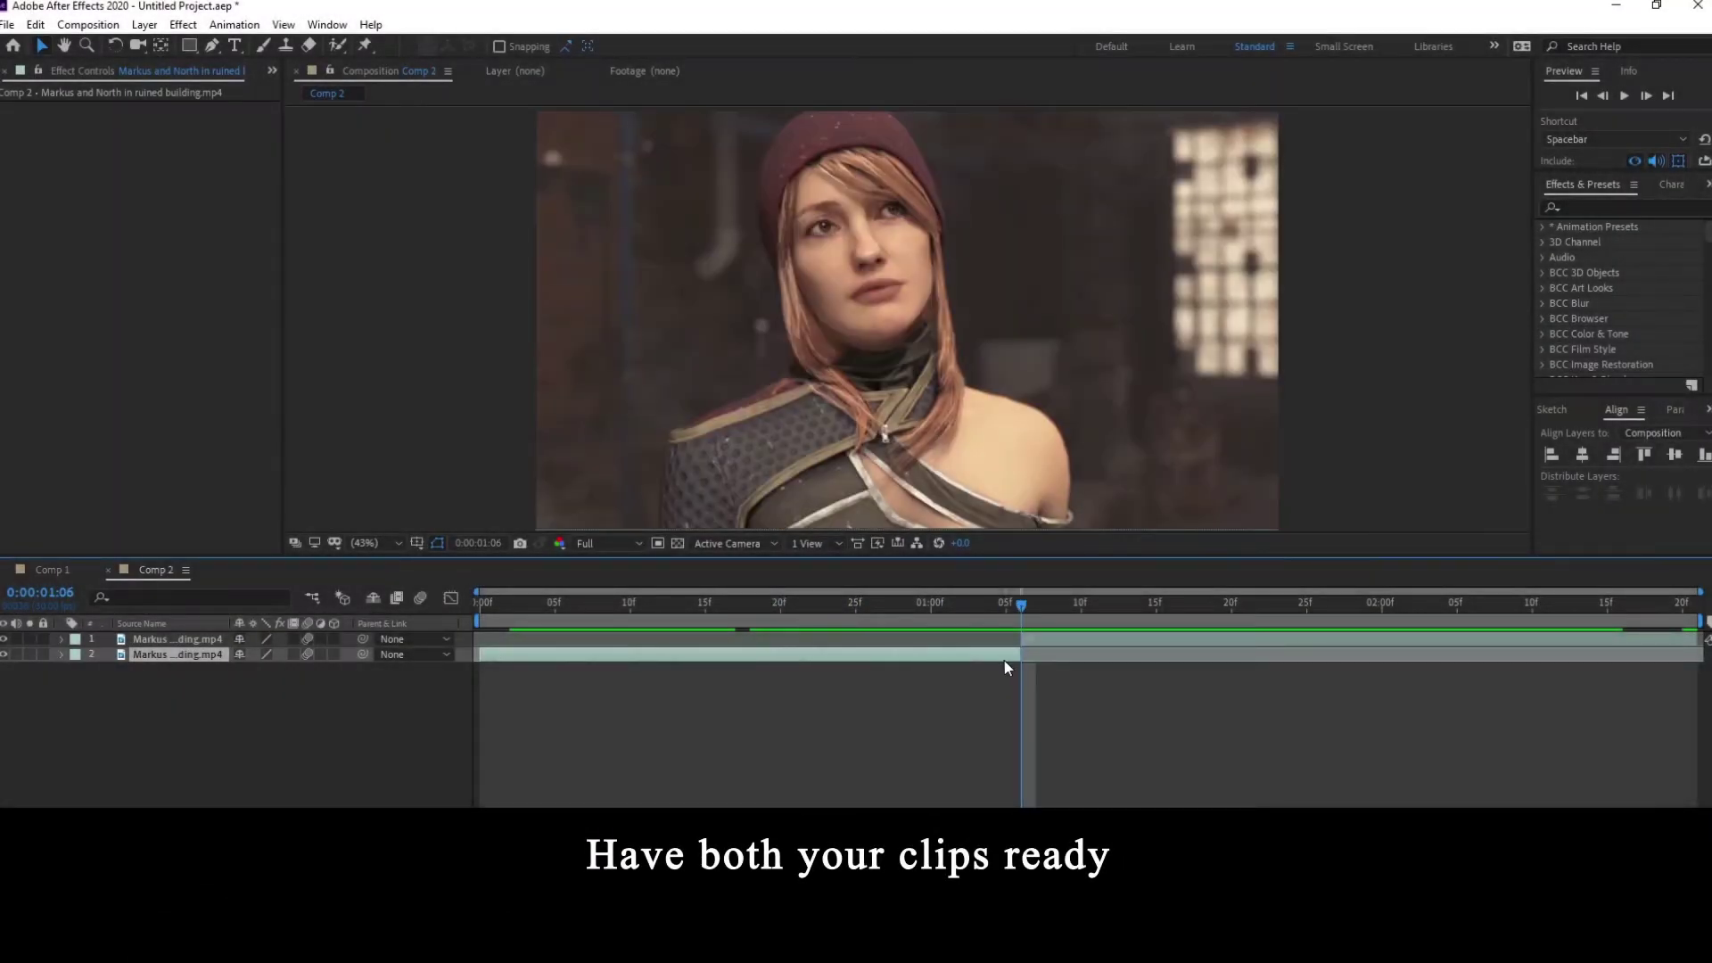
- Set the current time to 0:00:01:01 and focus the Effects & Presets search field
left_click(947, 601)
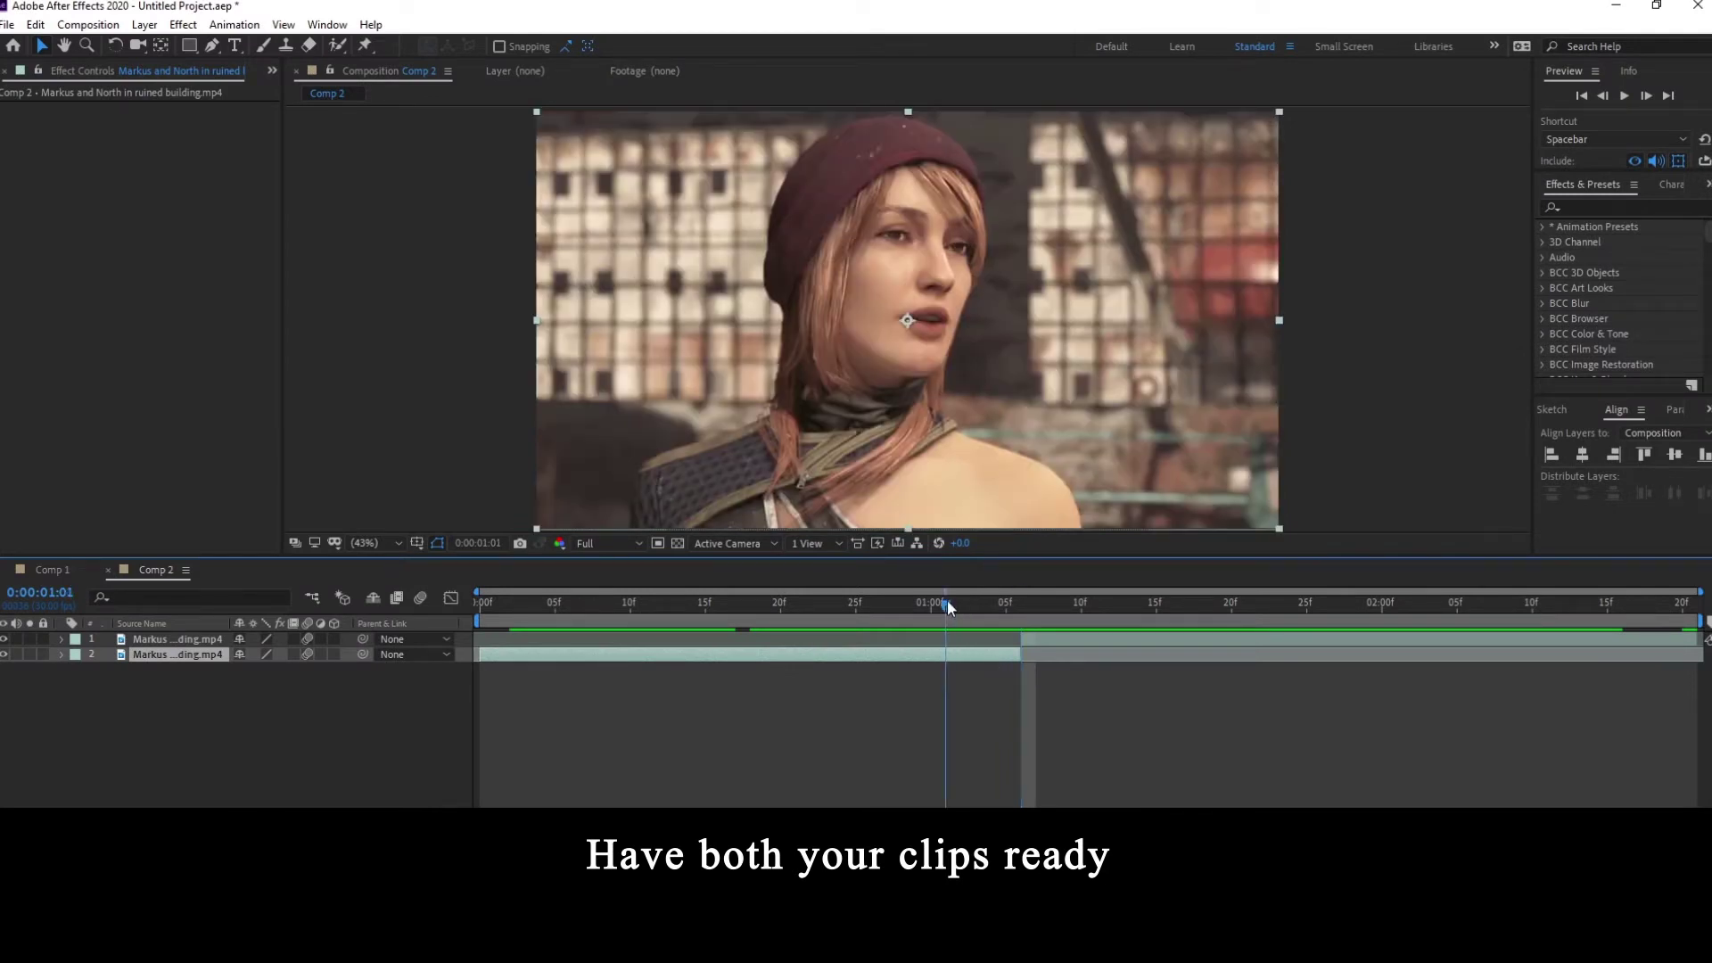
left_click(1657, 206)
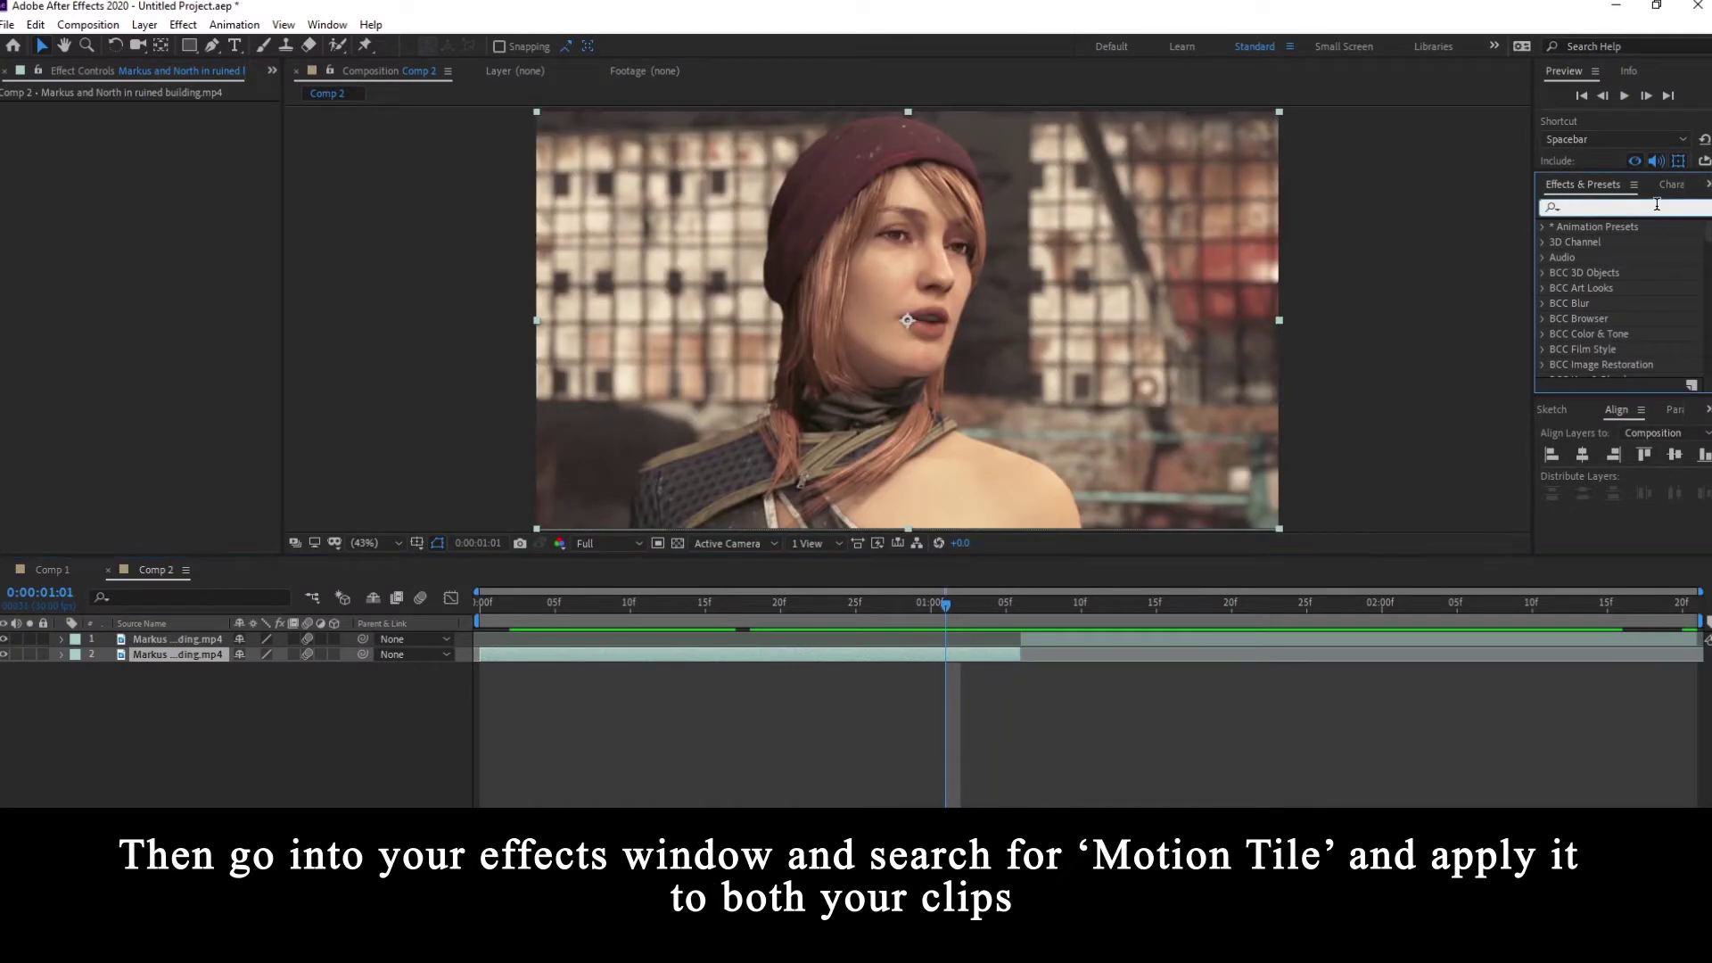
- Search 'motion tile' and apply Motion Tile to the first clip with output width and height 300
type("motion tile")
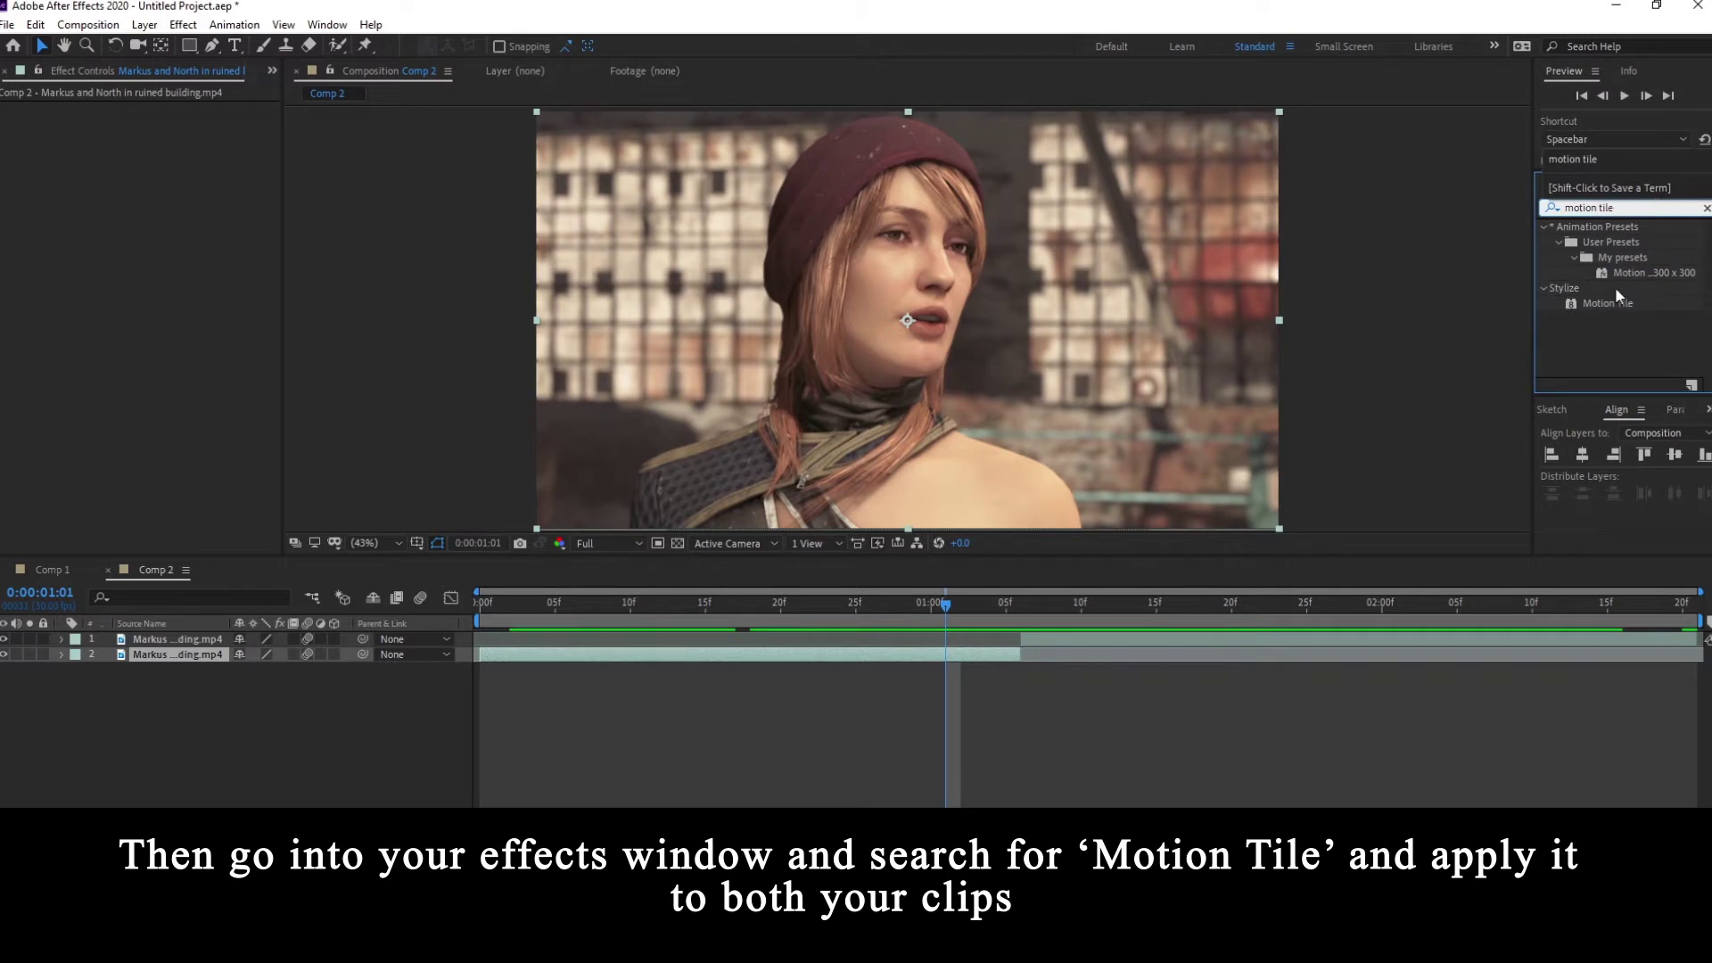
left_click_drag(1609, 303, 906, 632)
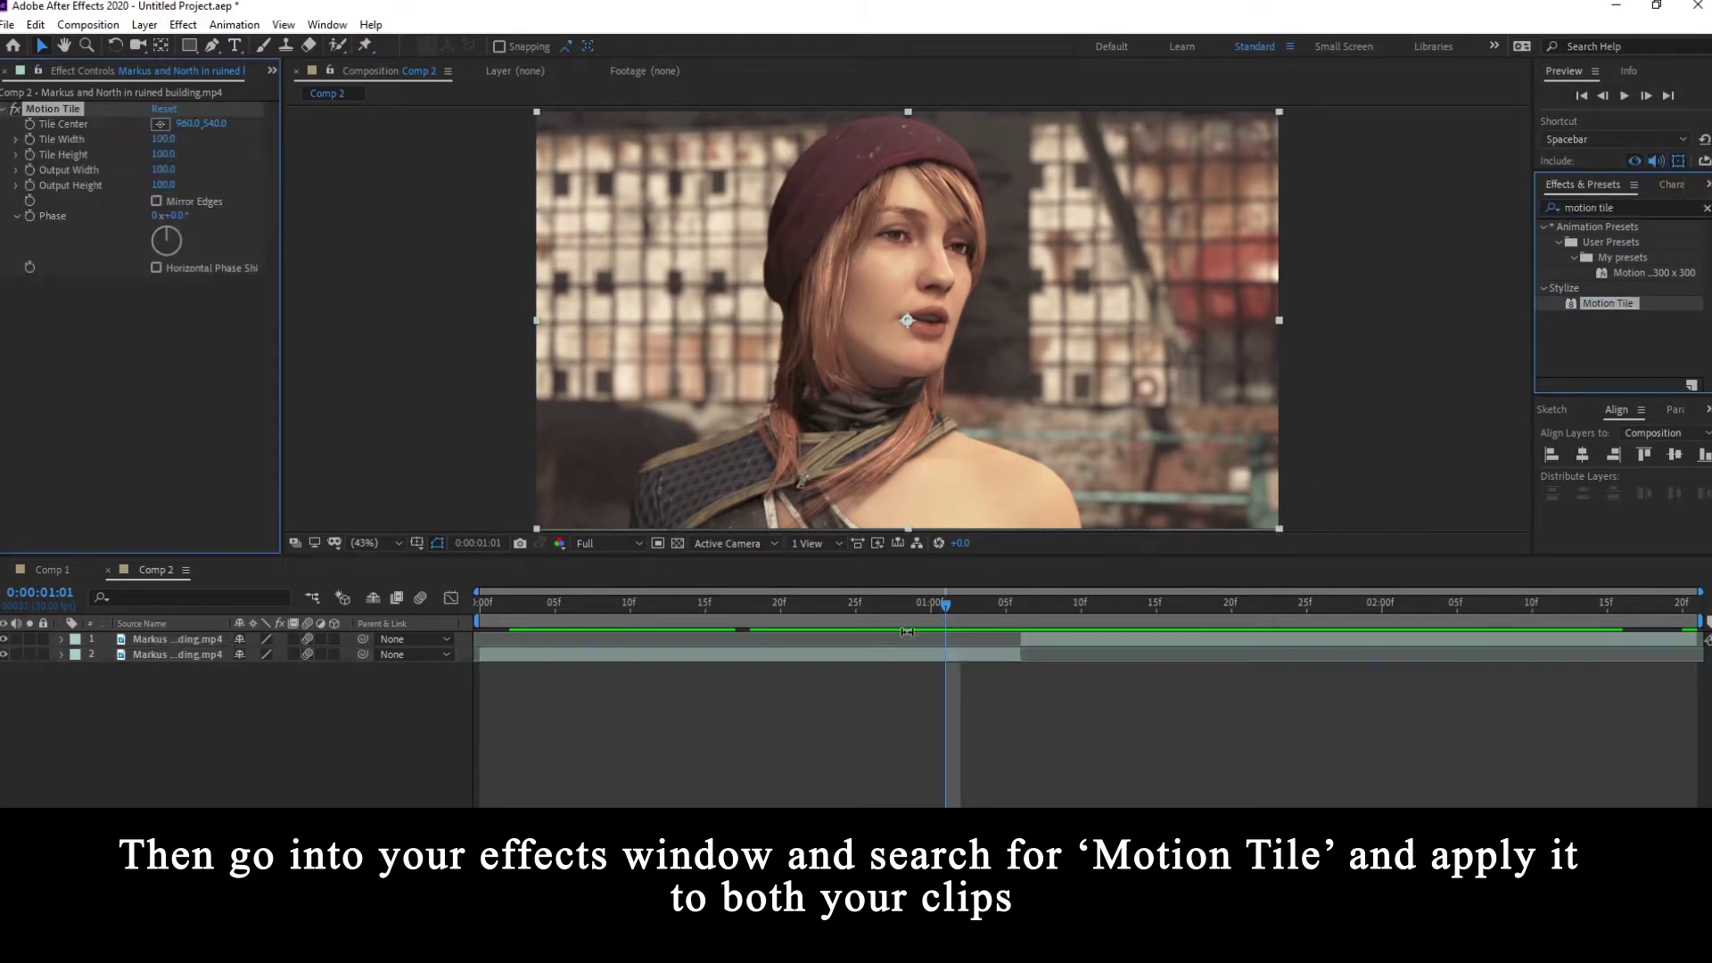
left_click(163, 170)
type("30")
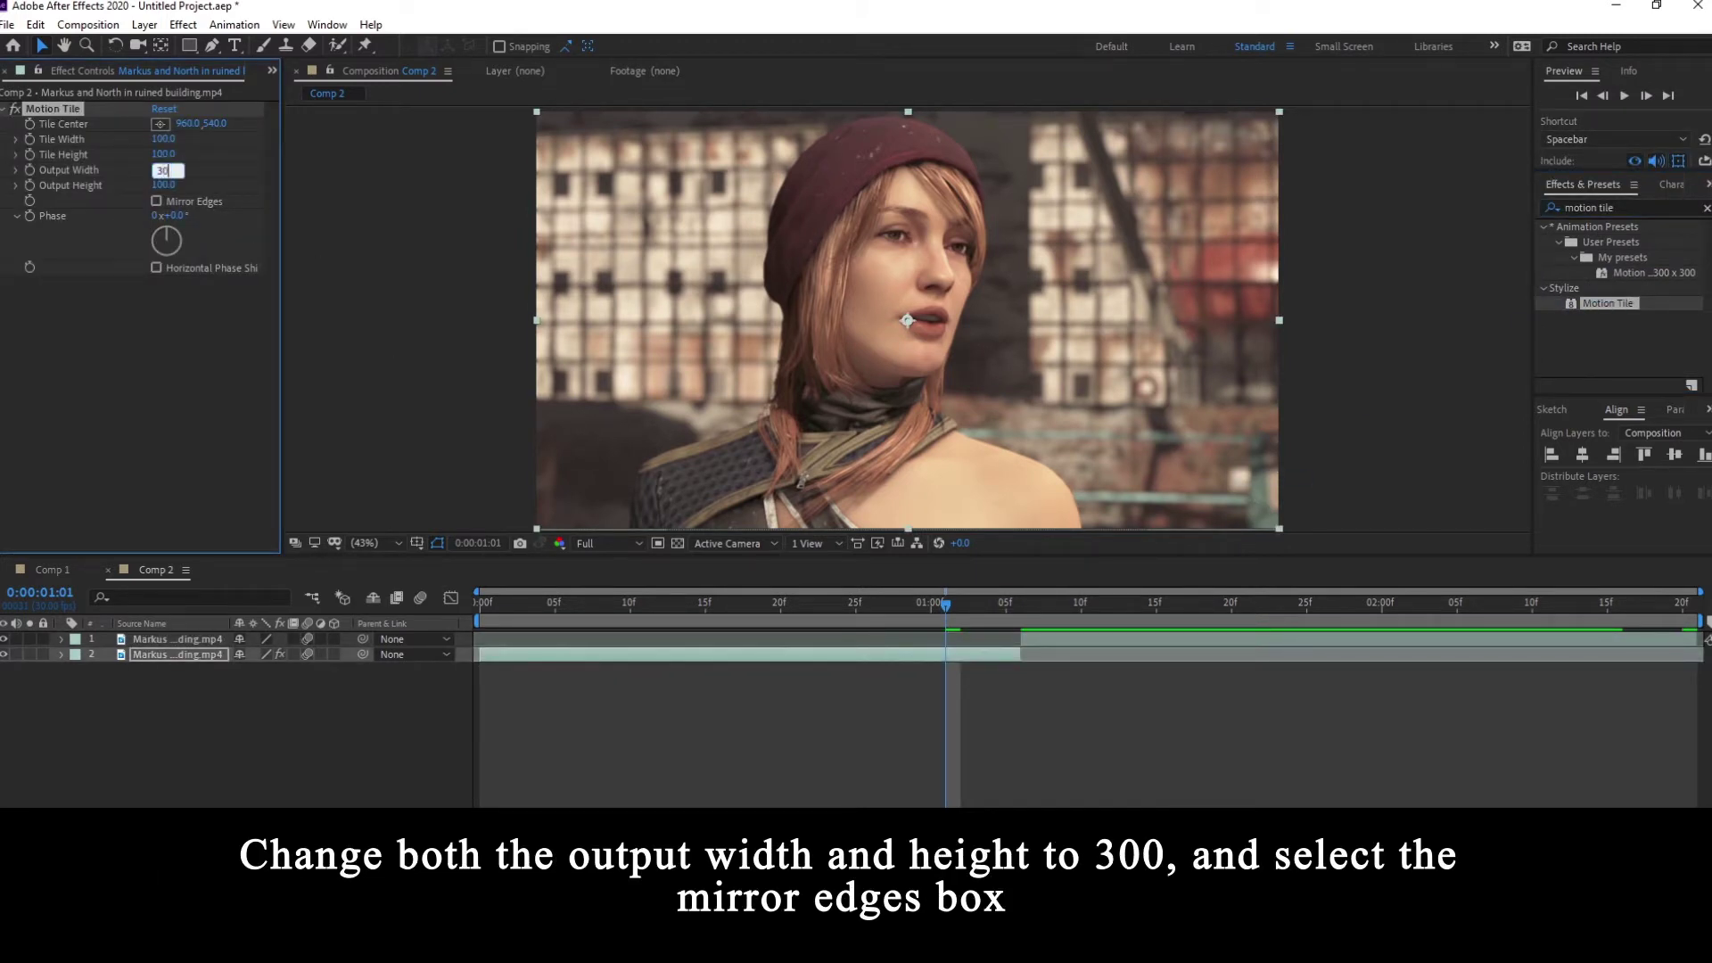
type("0")
key("Tab")
type("300")
key("Return")
- At 1:07, add Motion Tile to layer 1 with Output Width and Height 300
left_click(1035, 617)
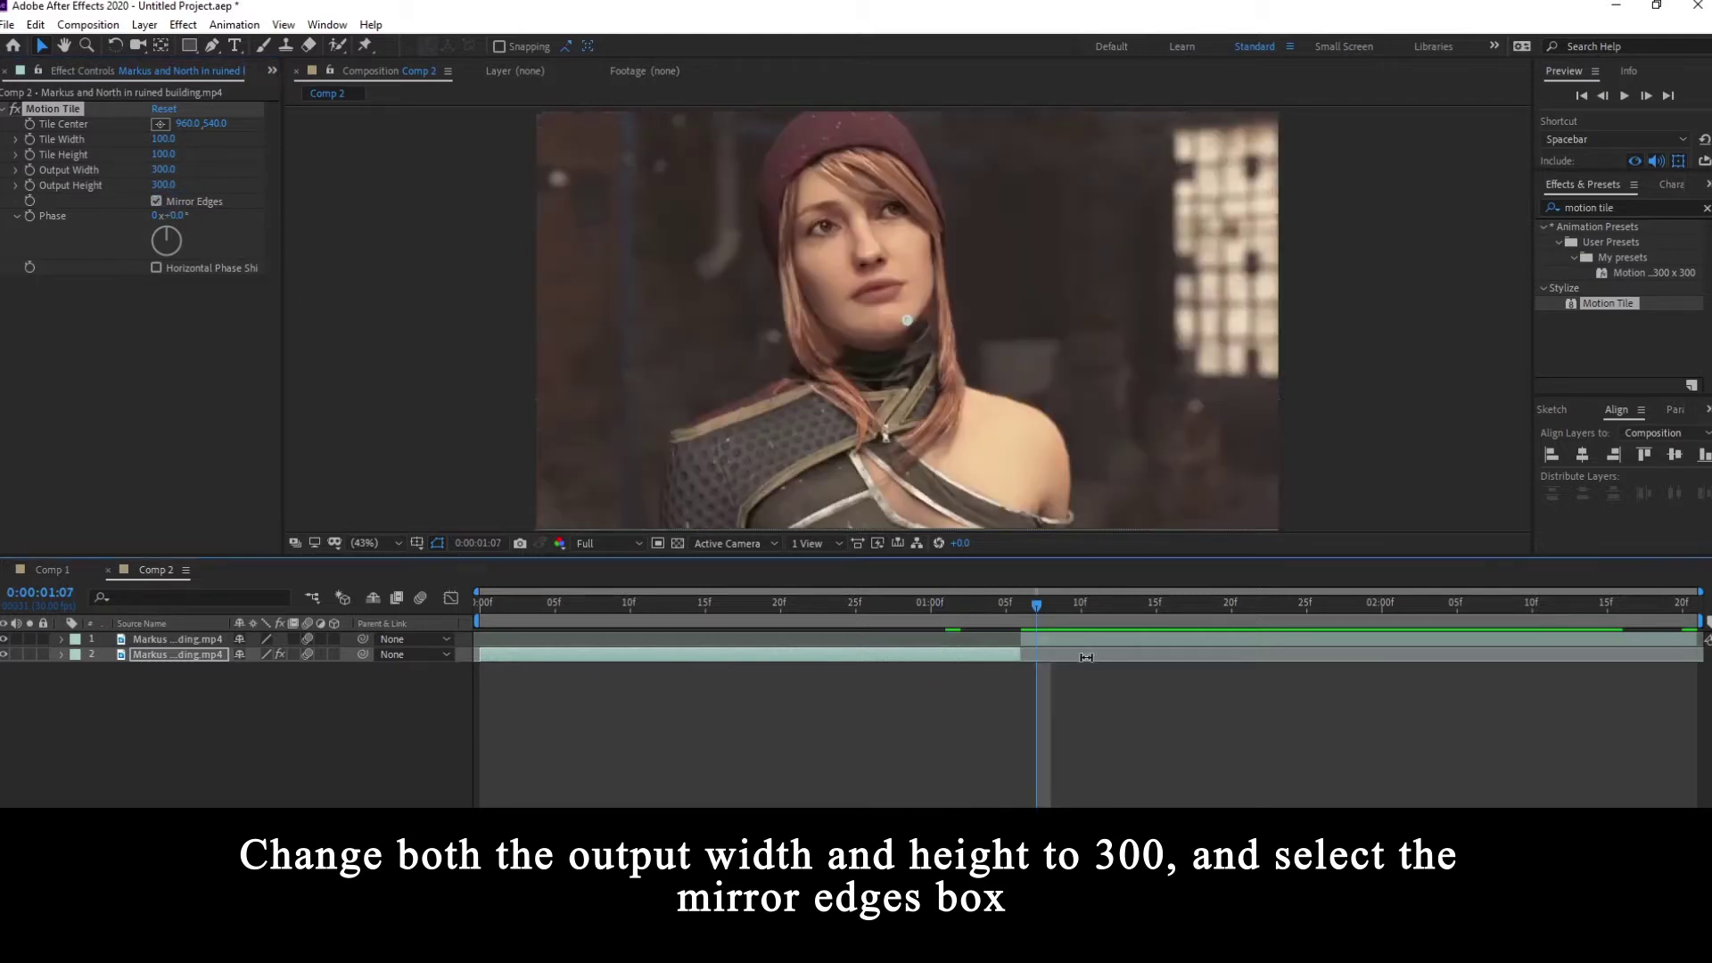
left_click(1084, 641)
double_click(1608, 303)
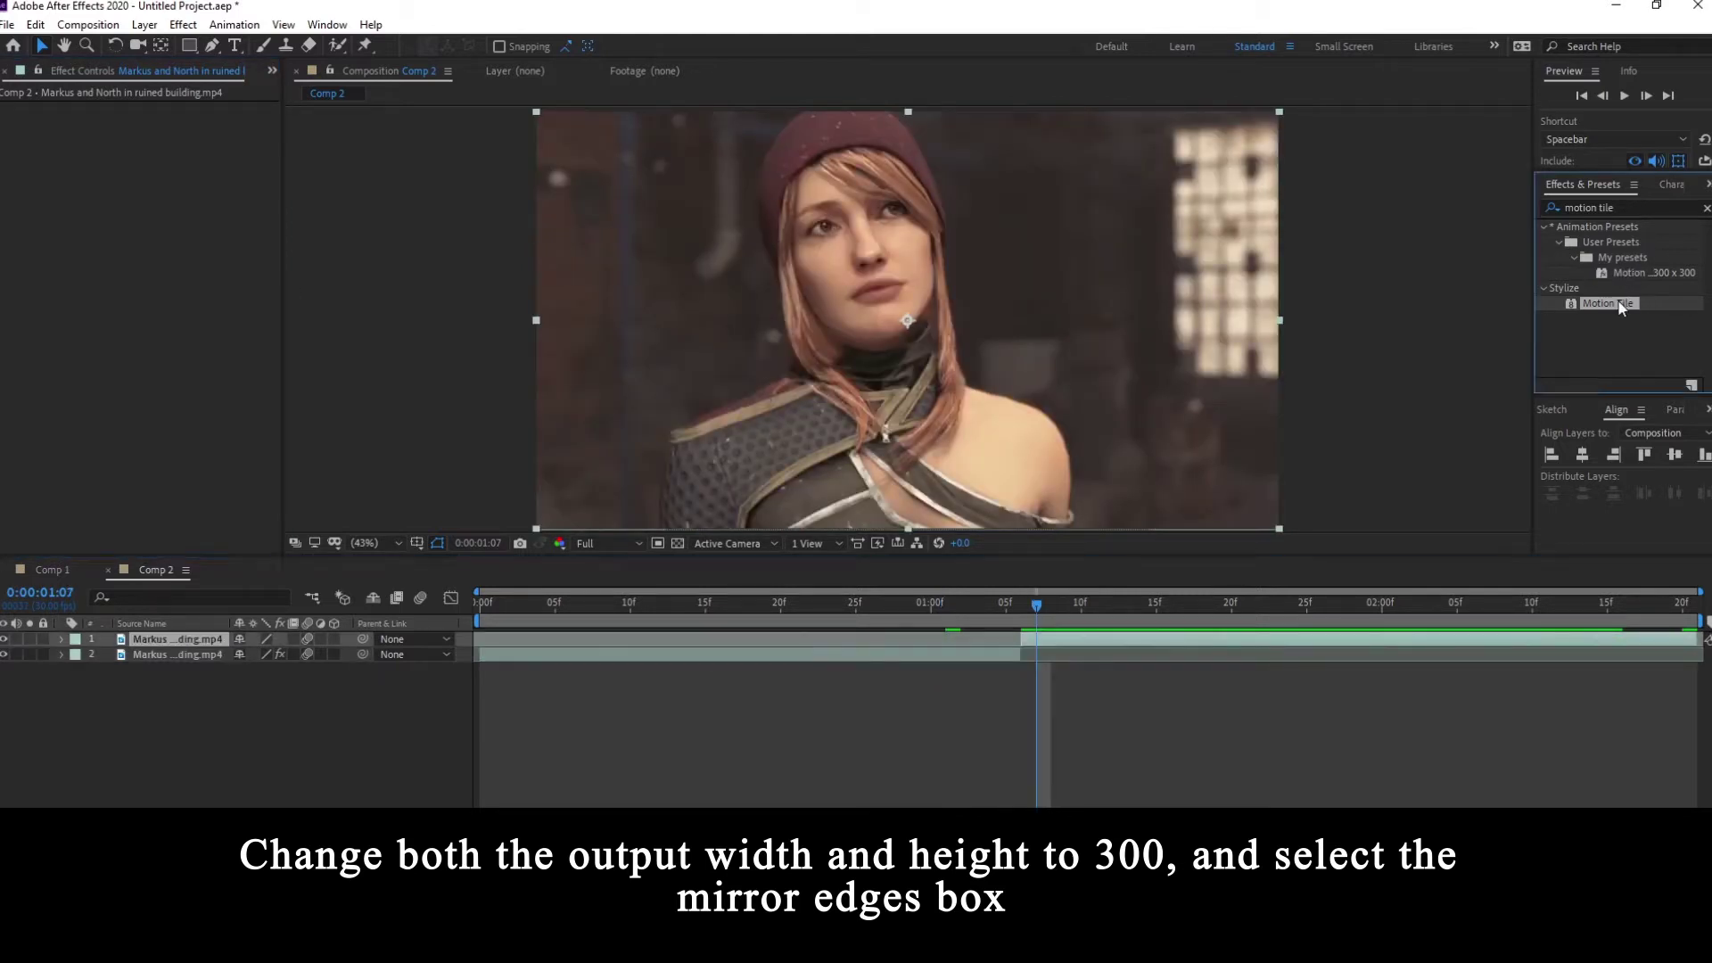
left_click(162, 170)
type("300")
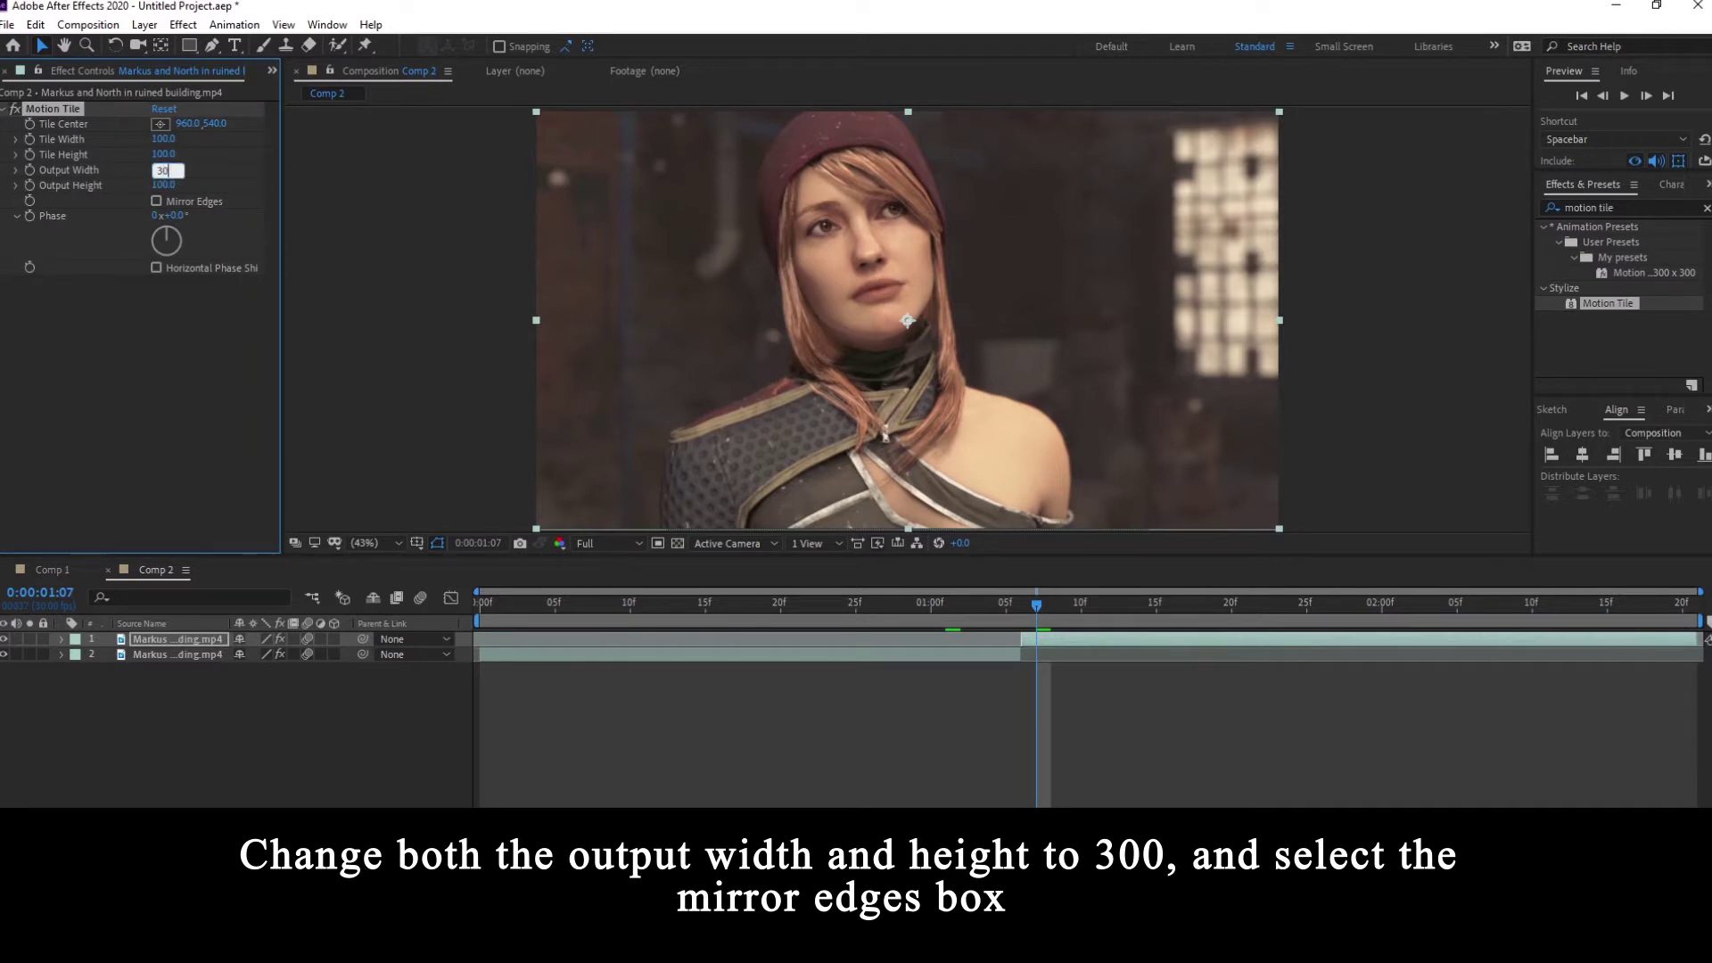
key("Tab")
type("300")
key("Return")
key("Return")
- Set layer 2 Position keyframes at 0:25 and 1:05
left_click_drag(1014, 603, 1006, 603)
left_click(178, 655)
key("p")
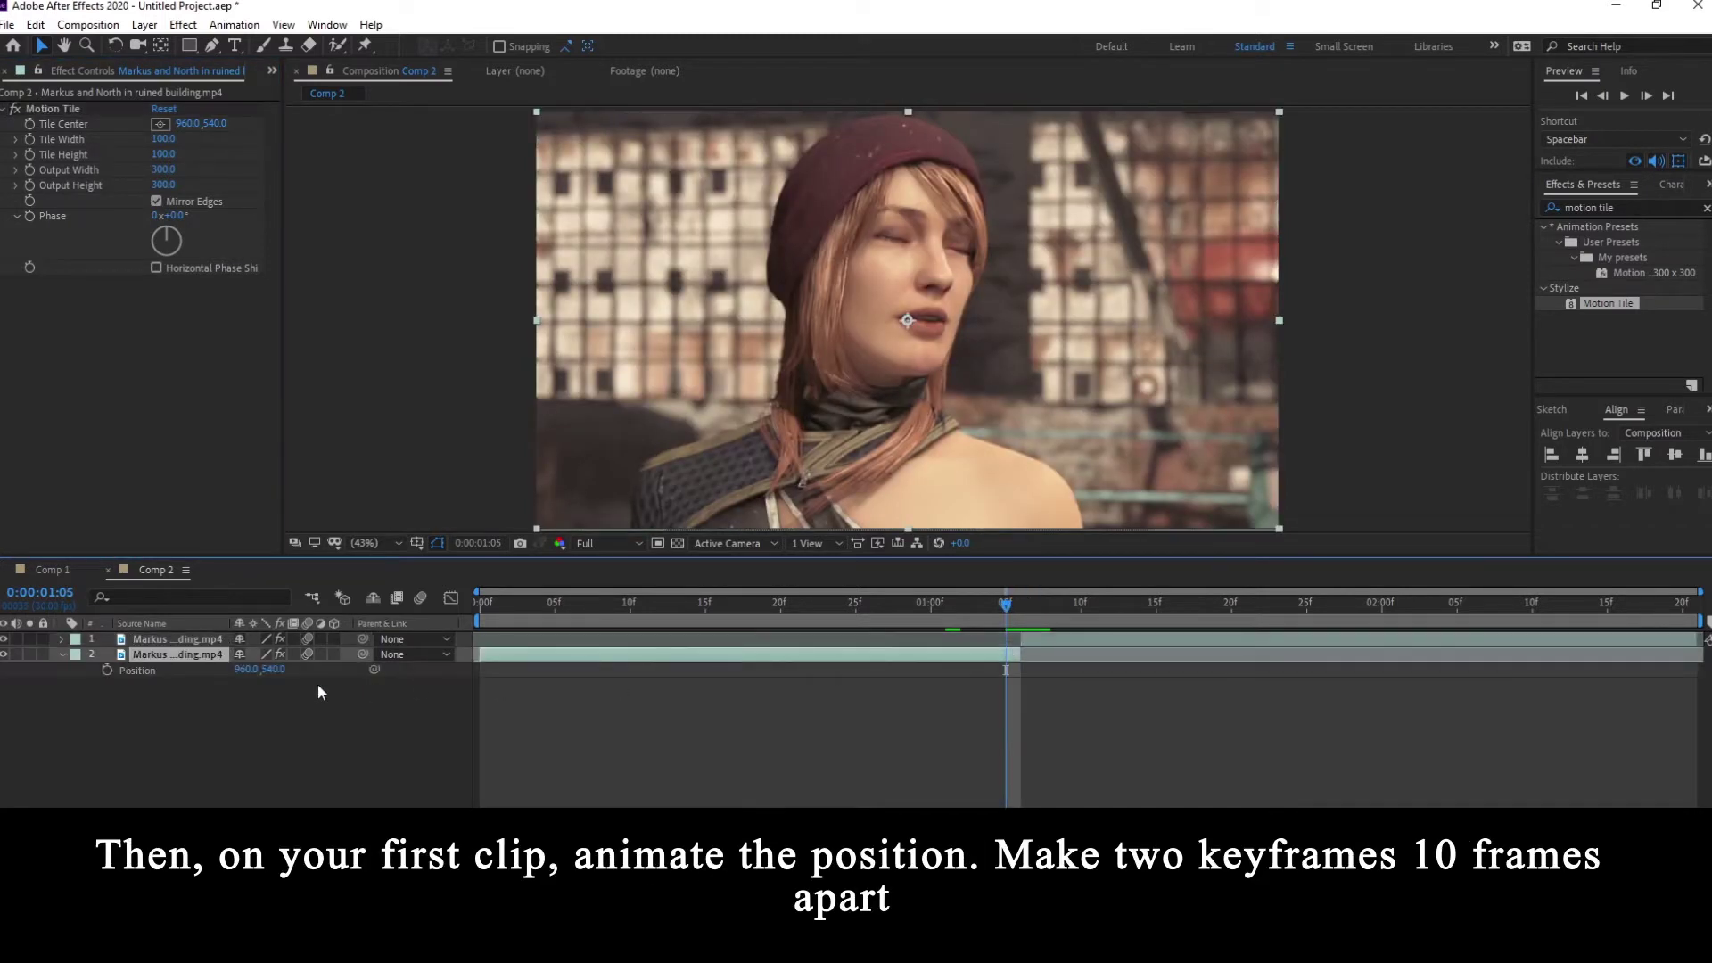
left_click(103, 668)
key("shift+Page_Up")
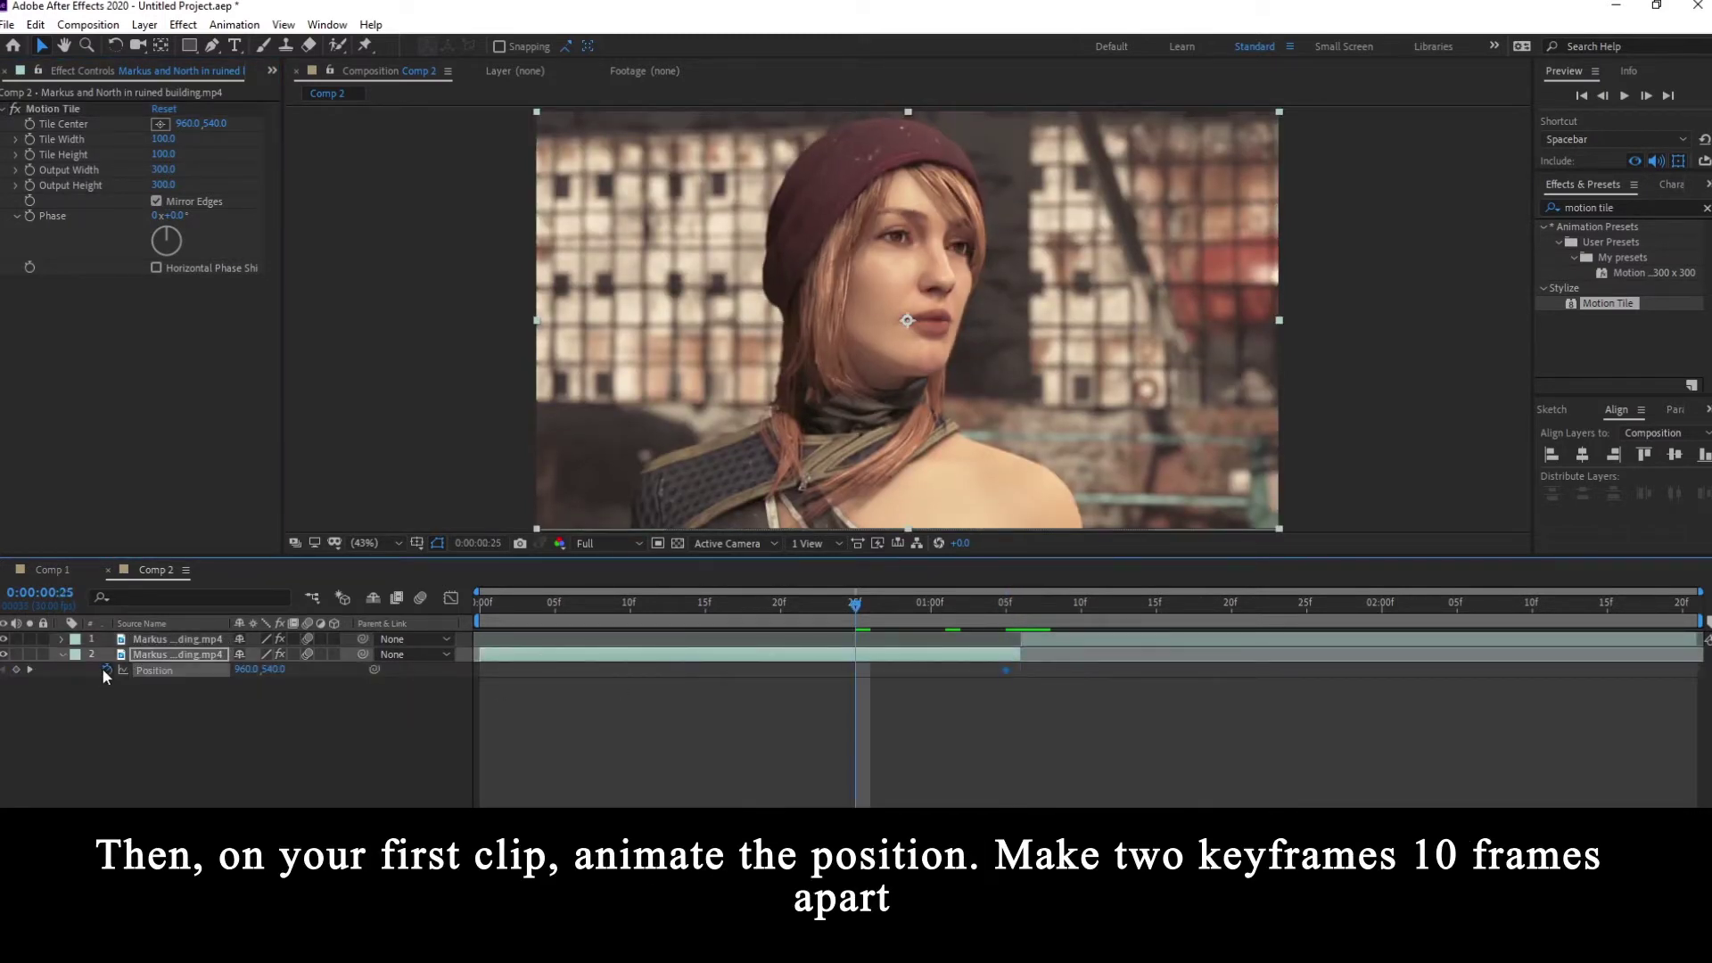
left_click(16, 669)
left_click(29, 669)
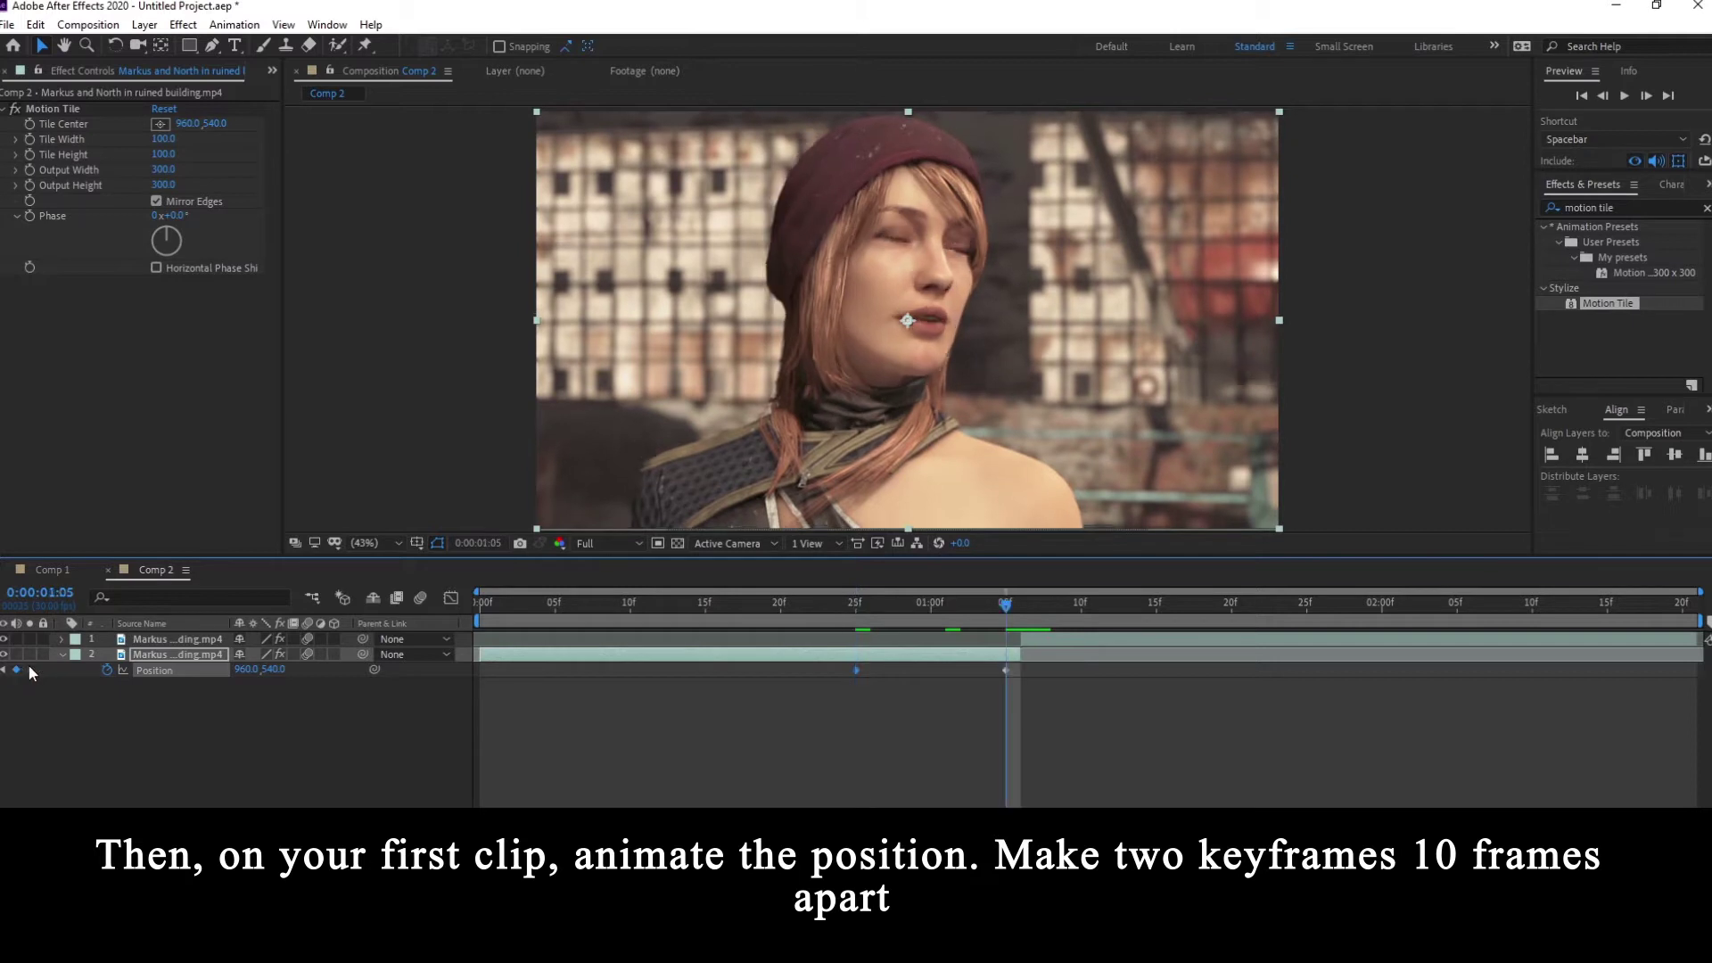
- Slide the clip left to -962.6, 540, end at 1:06, and easy-ease both keyframes
left_click_drag(1035, 397, 313, 381)
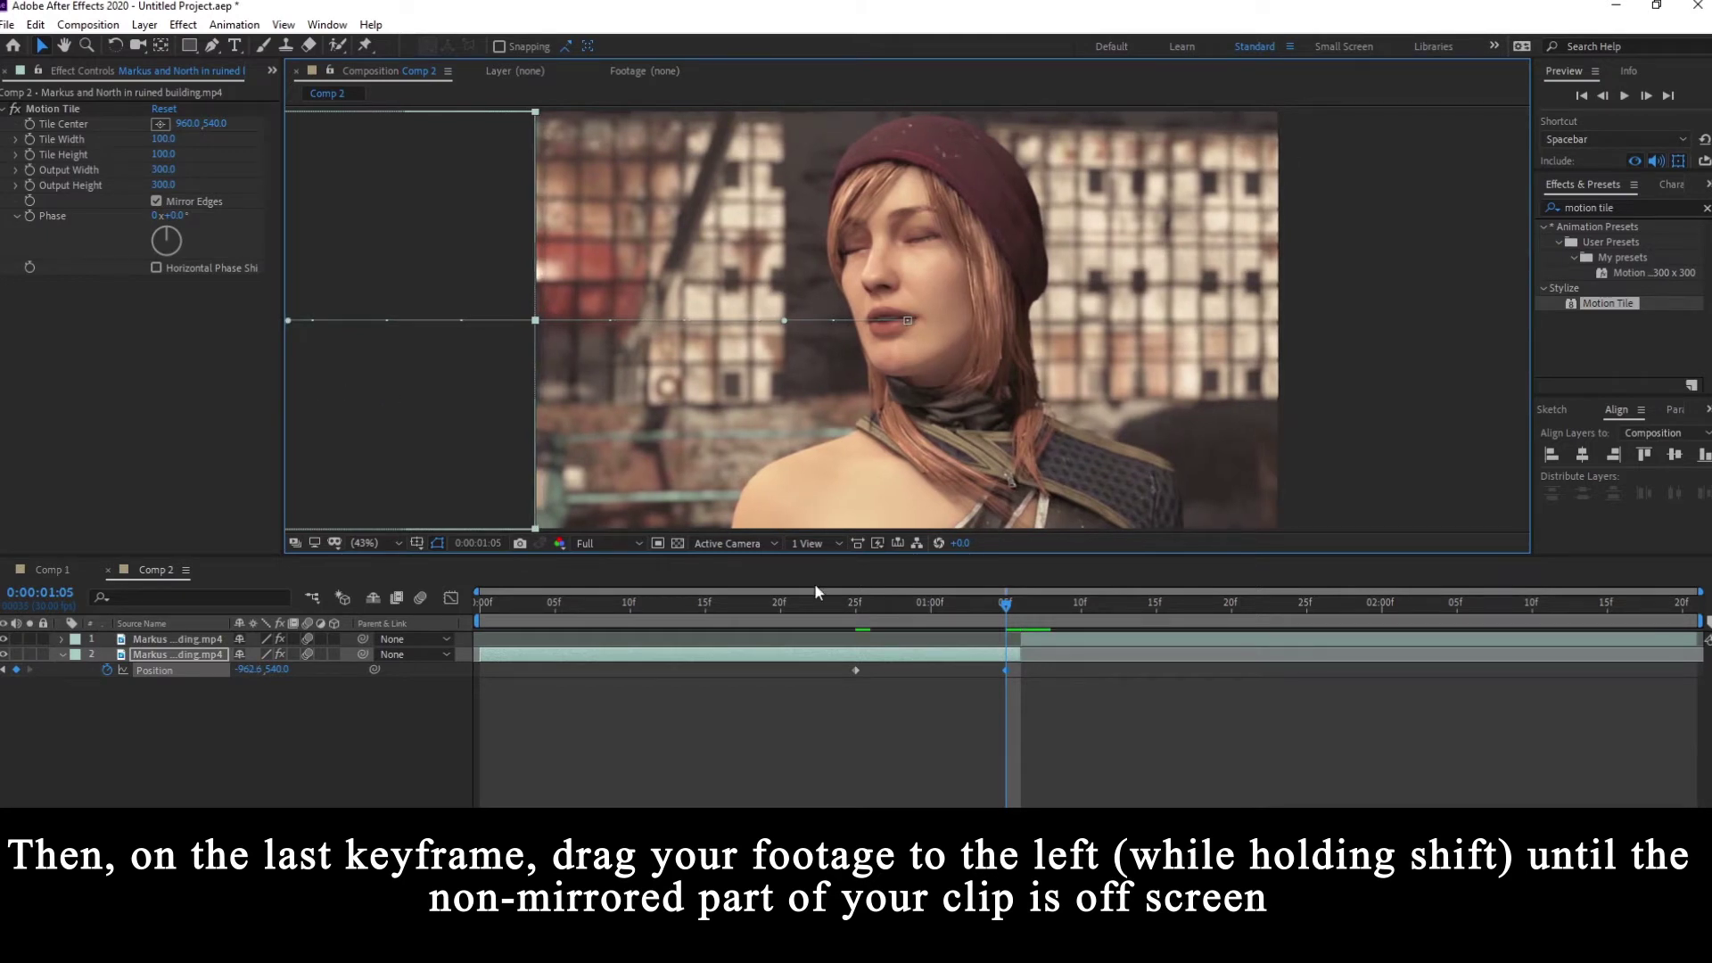
left_click_drag(1002, 671, 1018, 670)
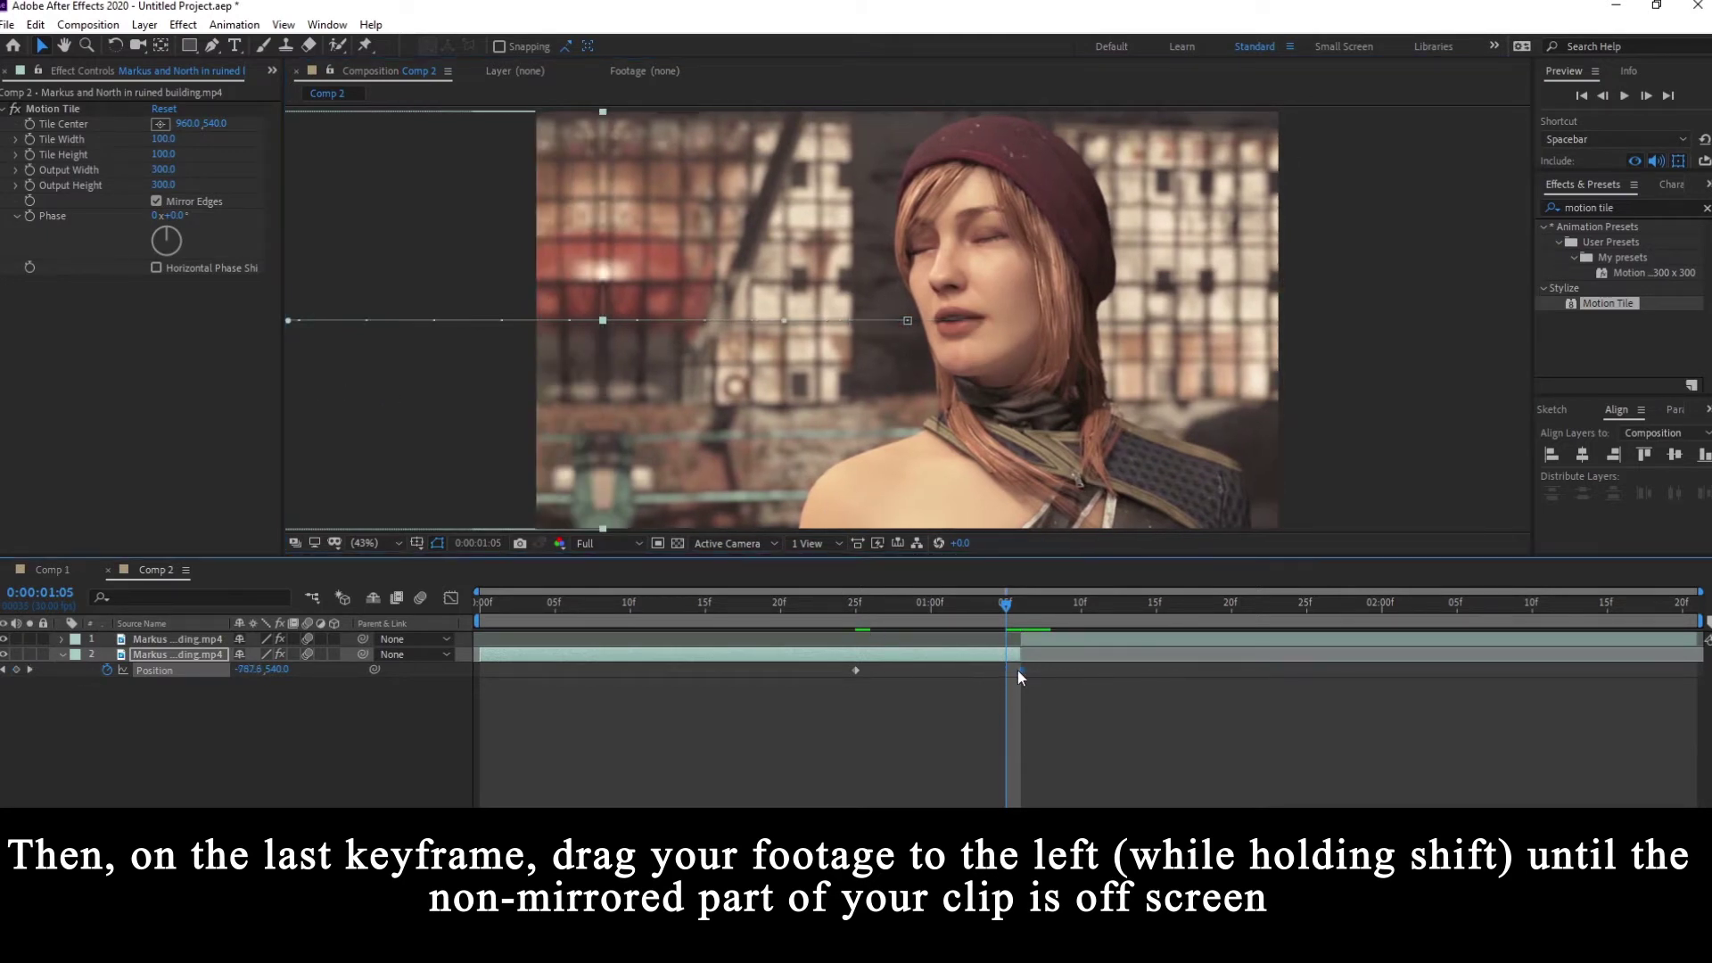
left_click(1018, 612)
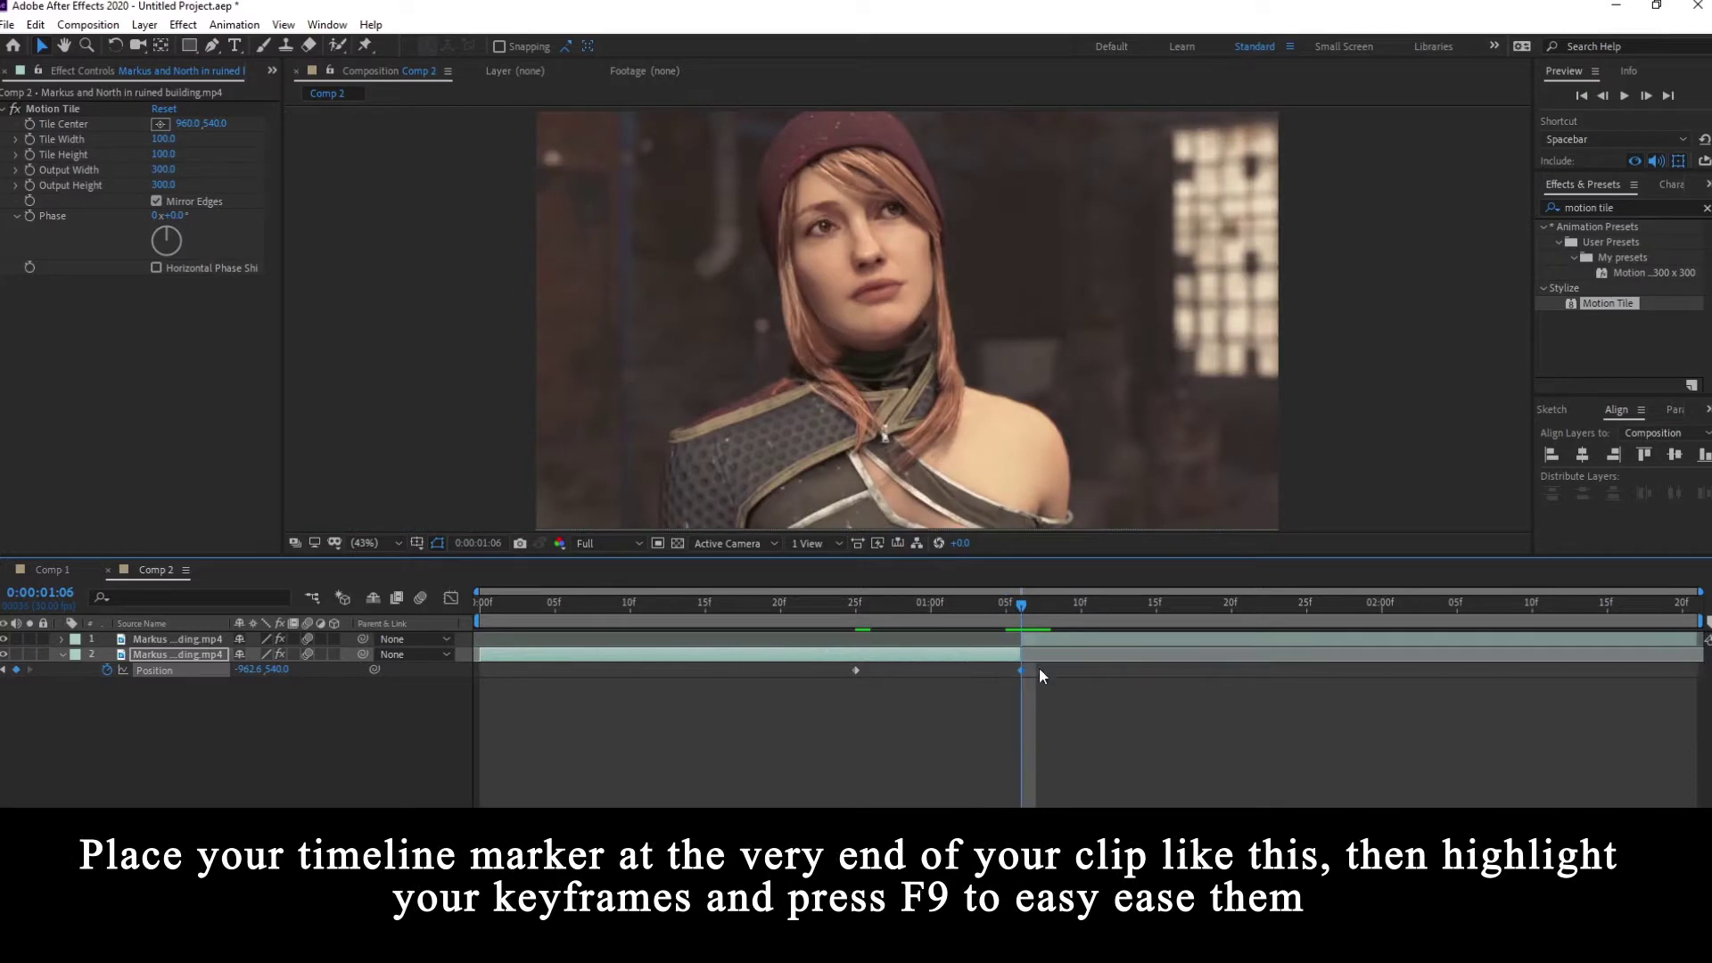
left_click_drag(1045, 672, 806, 679)
key("F9")
- Nudge layer 2's Position keyframes in the speed graph until the peak meets 1:06
left_click(451, 597)
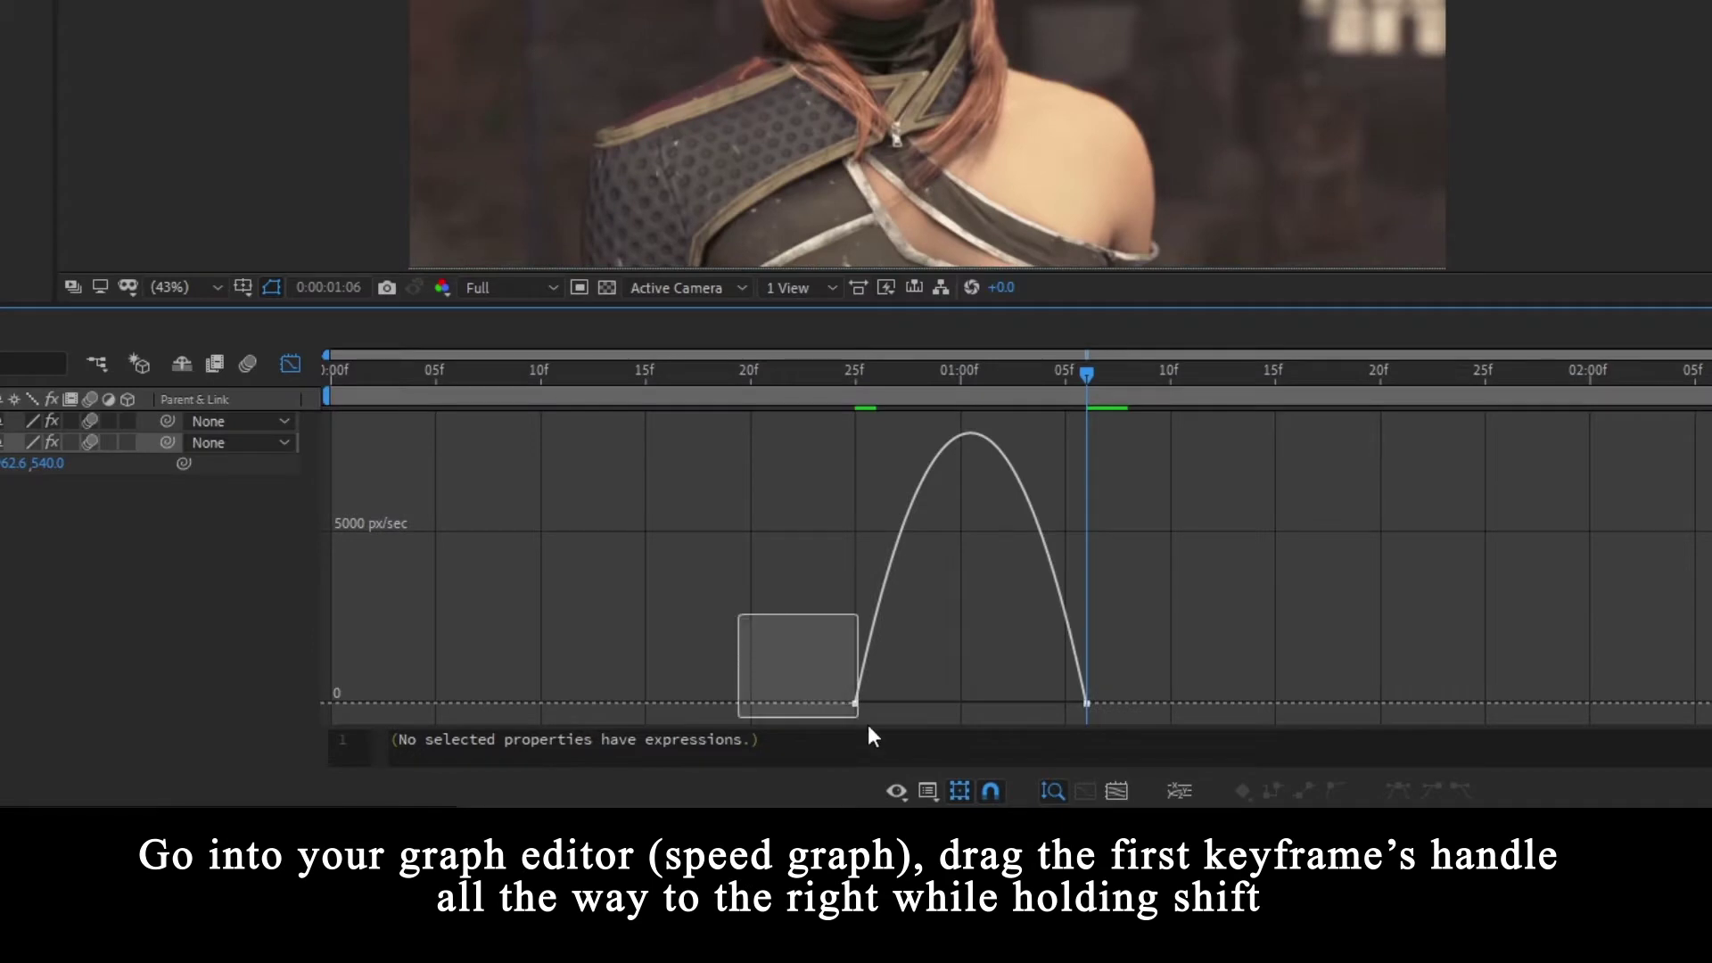
mouse_move(764, 635)
left_mouse_down()
mouse_move(856, 707)
mouse_move(1027, 703)
left_mouse_up()
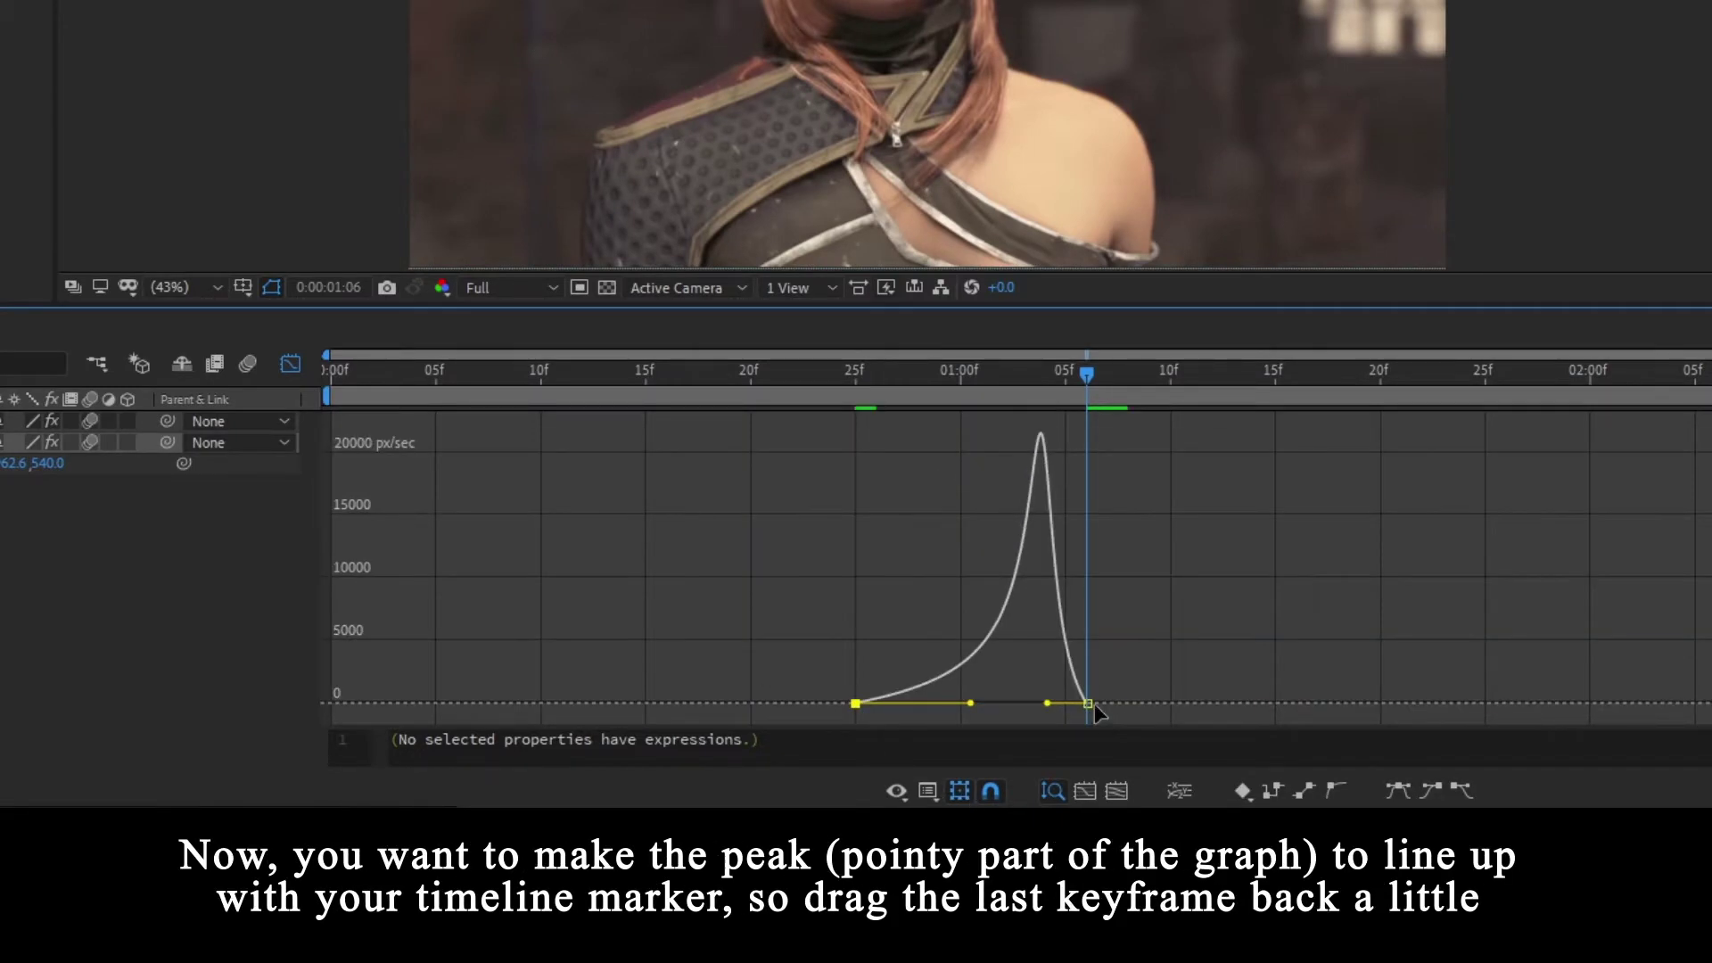
left_click_drag(1088, 703, 1152, 703)
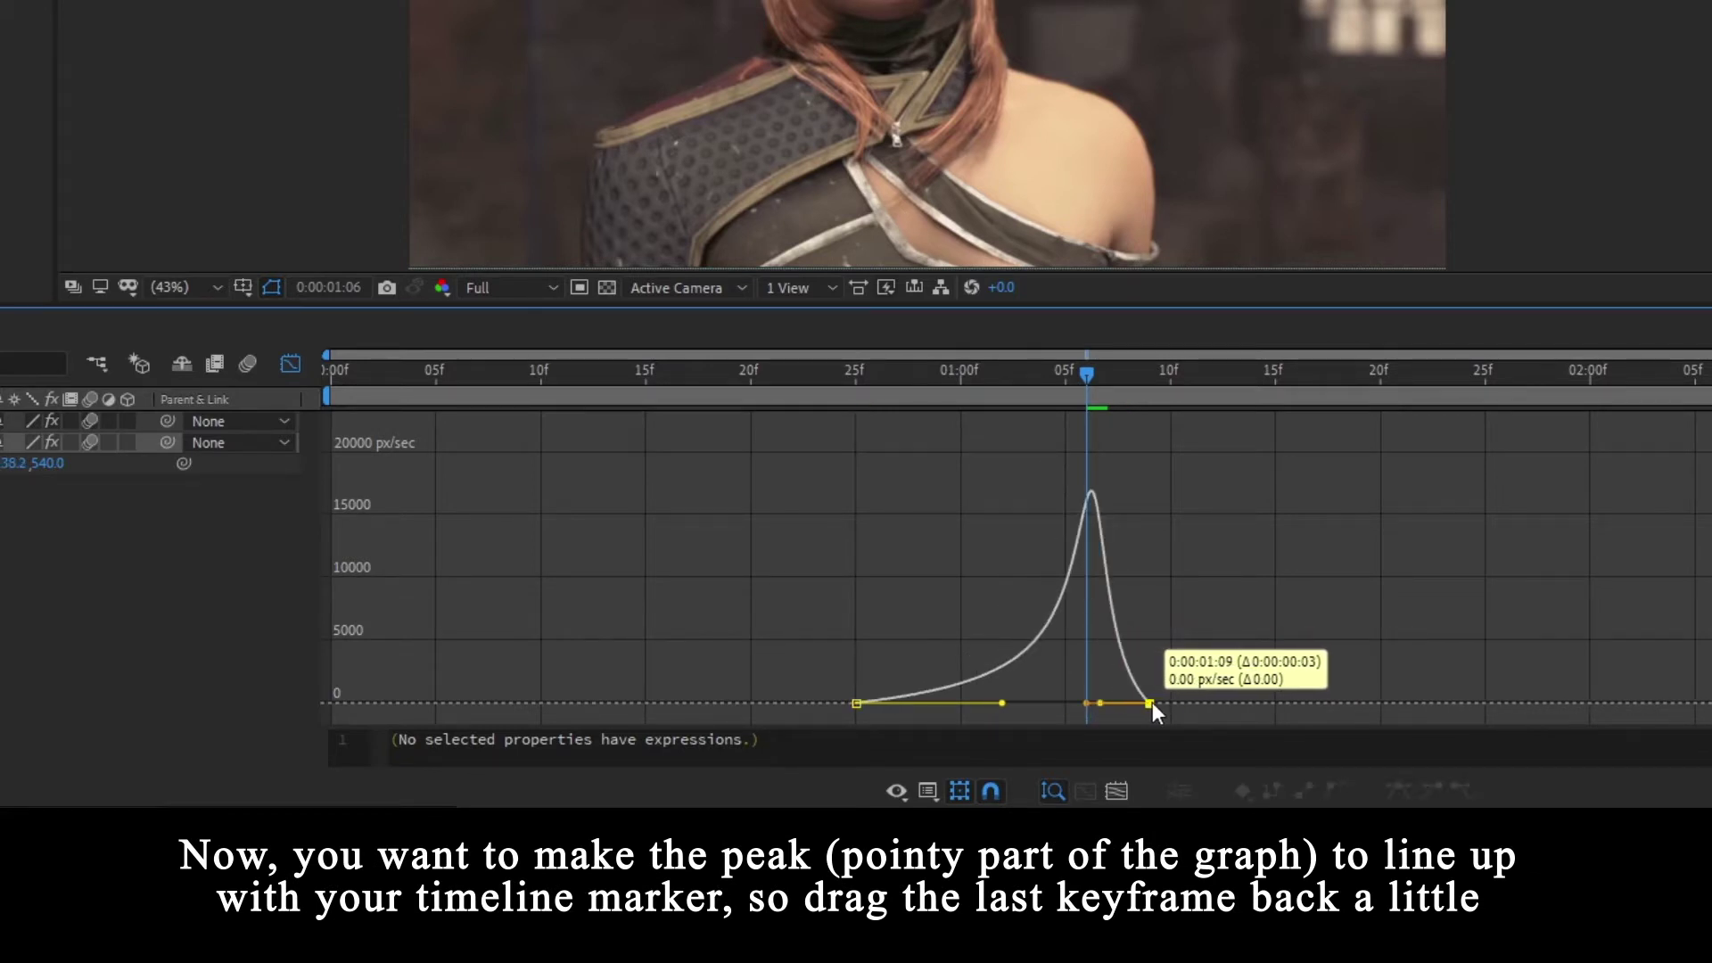
left_click_drag(856, 703, 836, 704)
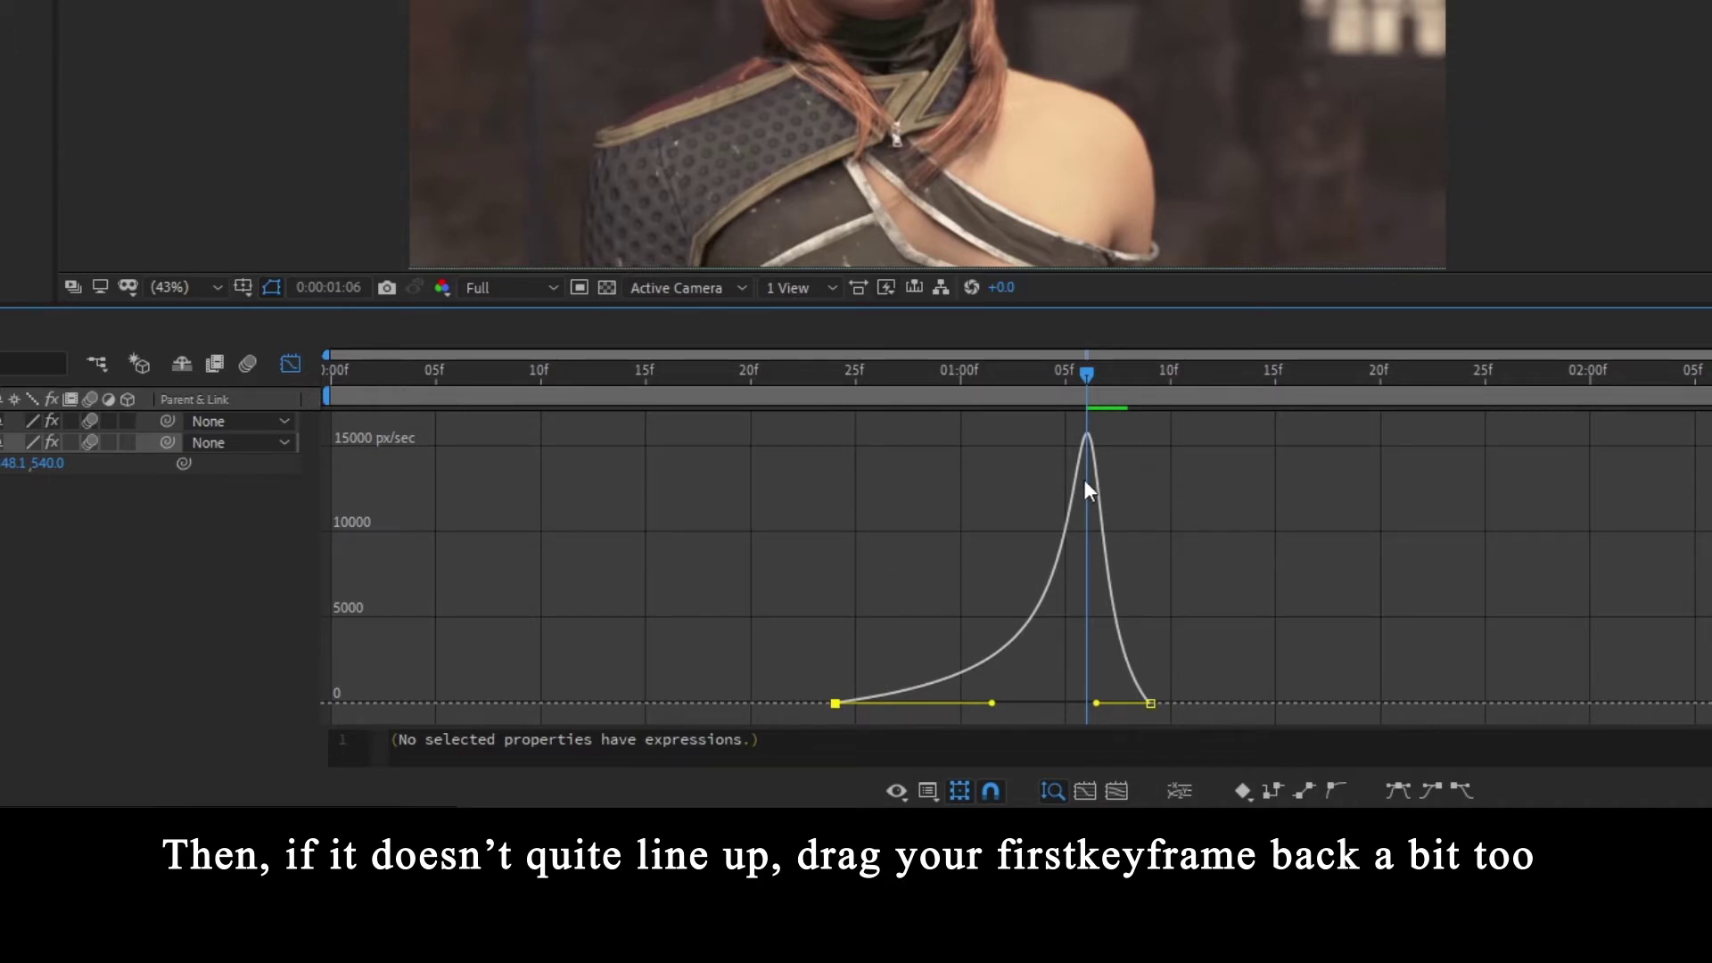
left_click(928, 790)
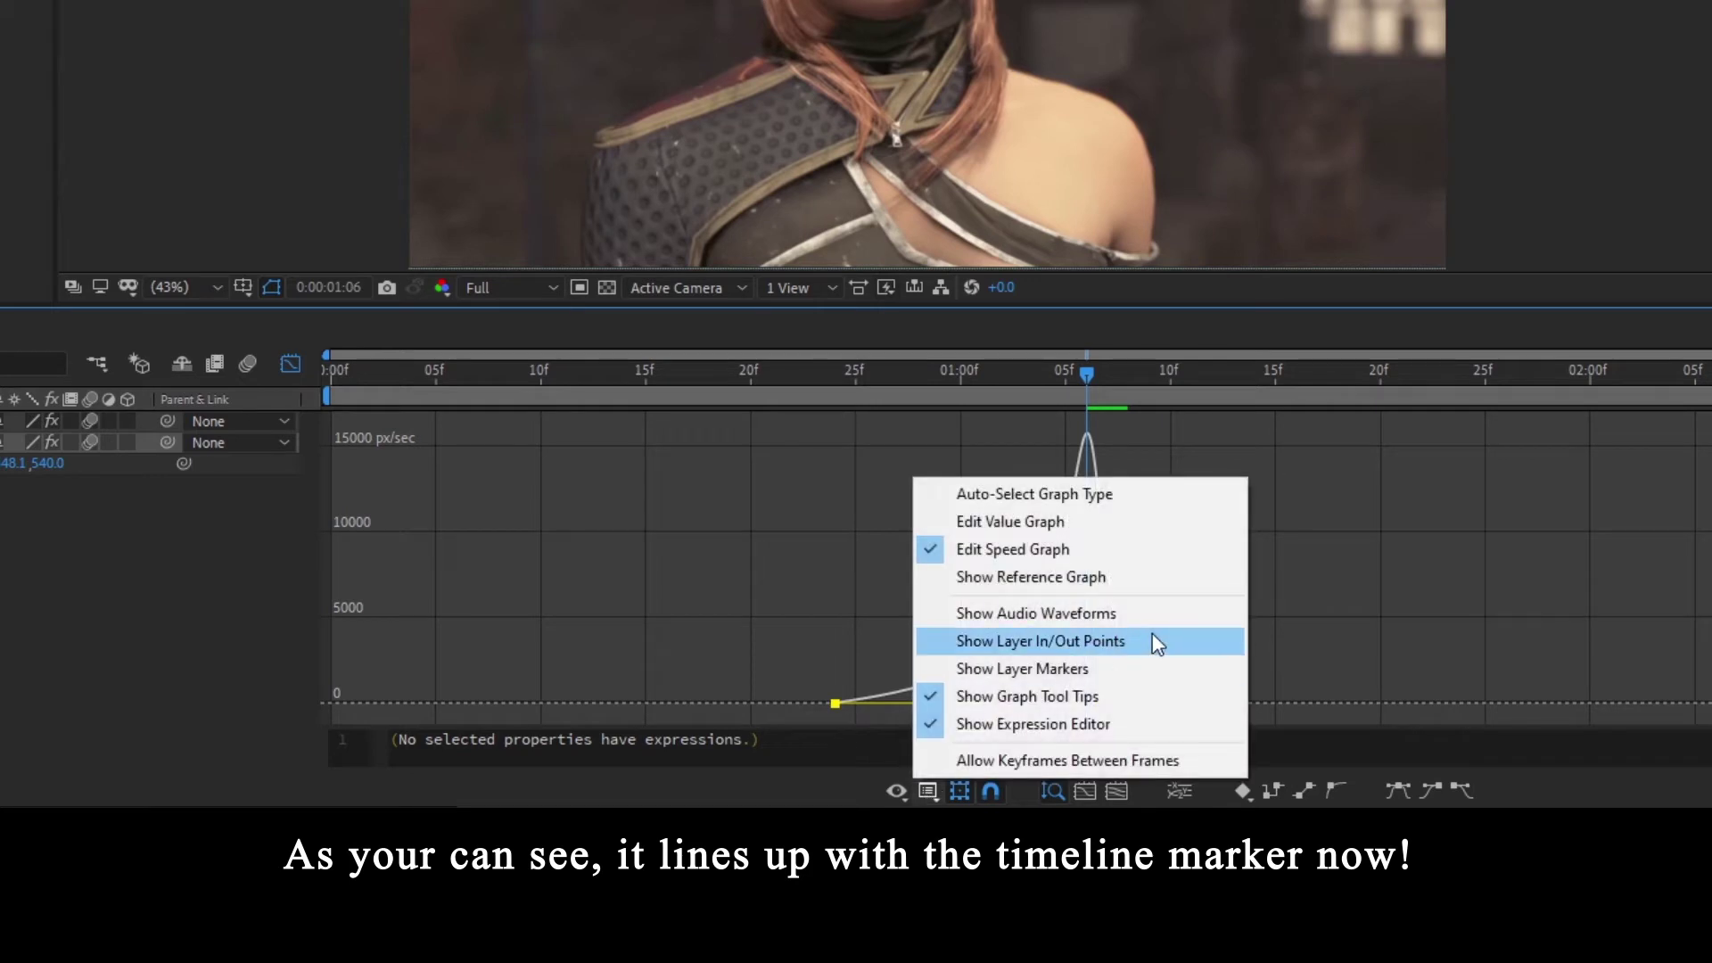
left_click(672, 618)
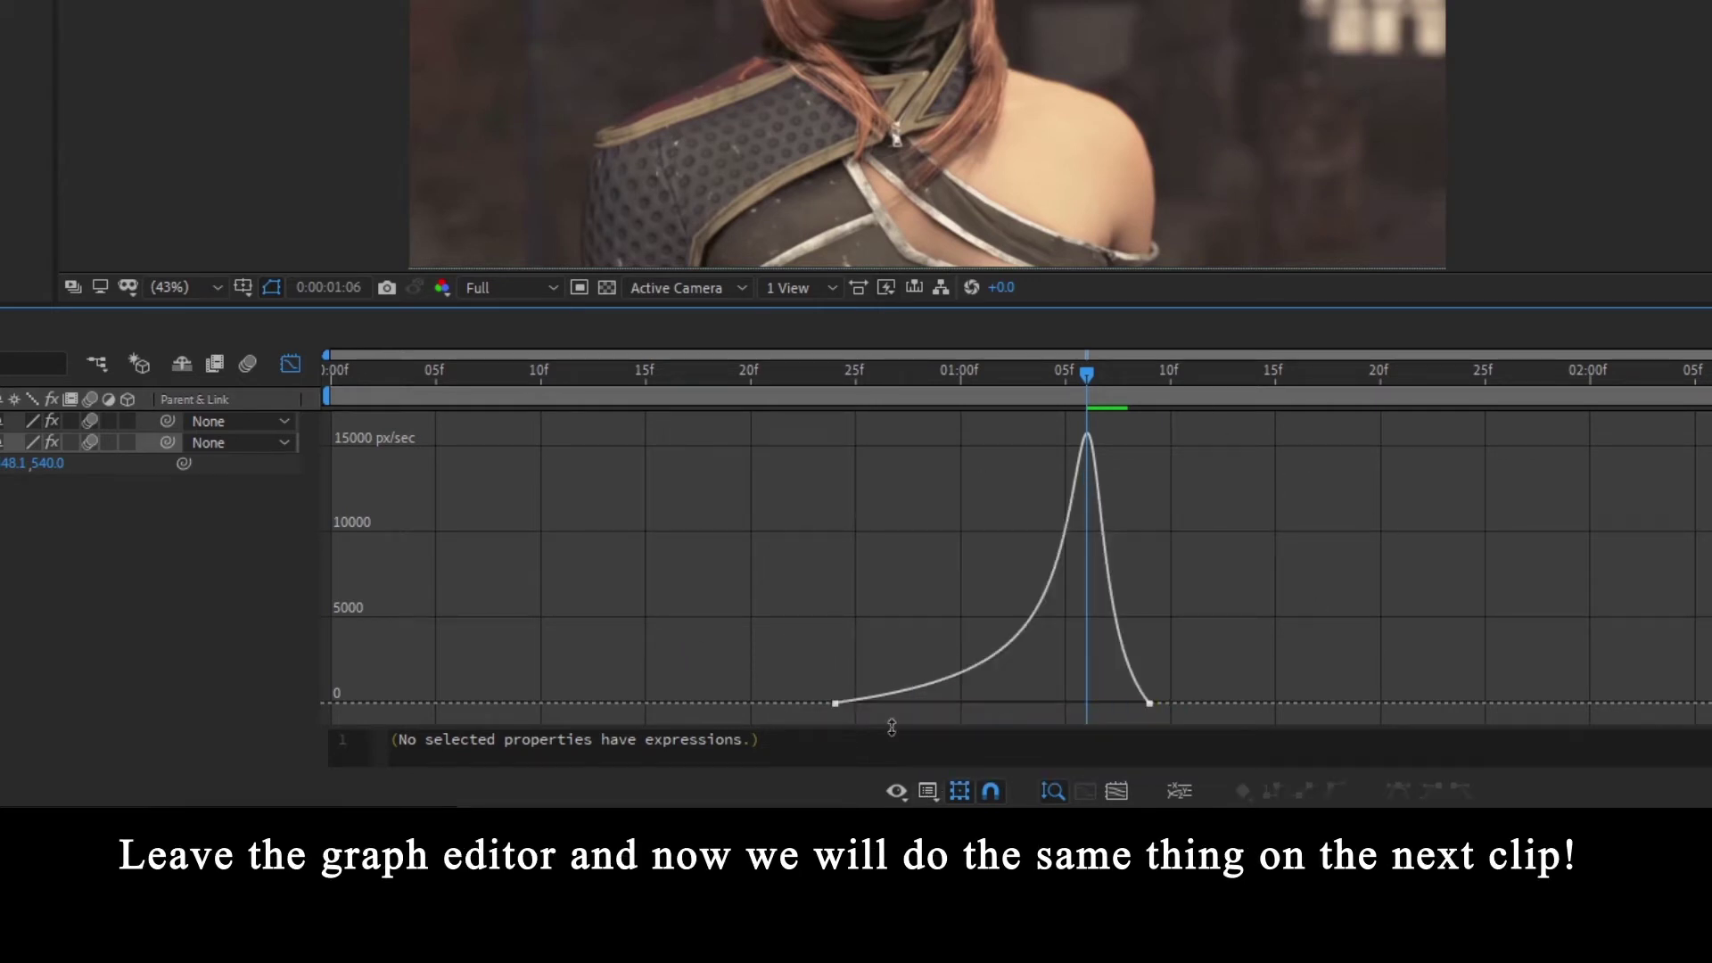
left_click(291, 364)
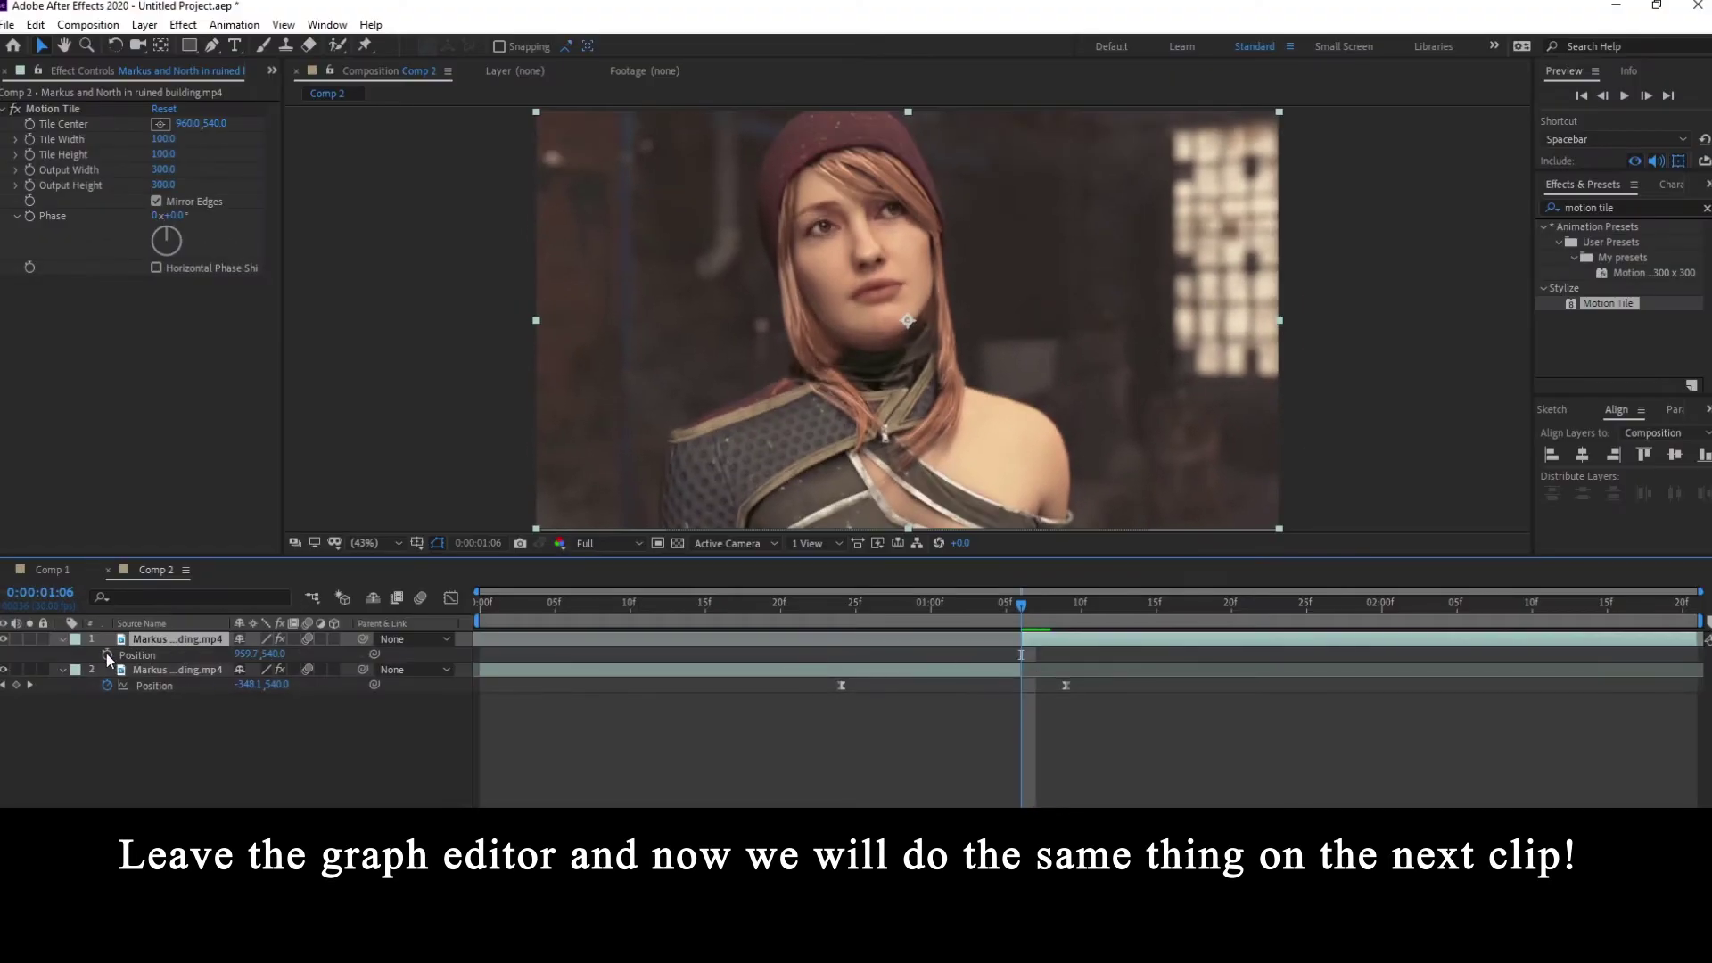
- Keyframe layer 1's Position at 1:06 and 1:16, pushing the clip right to 2880, 540
left_click(106, 653)
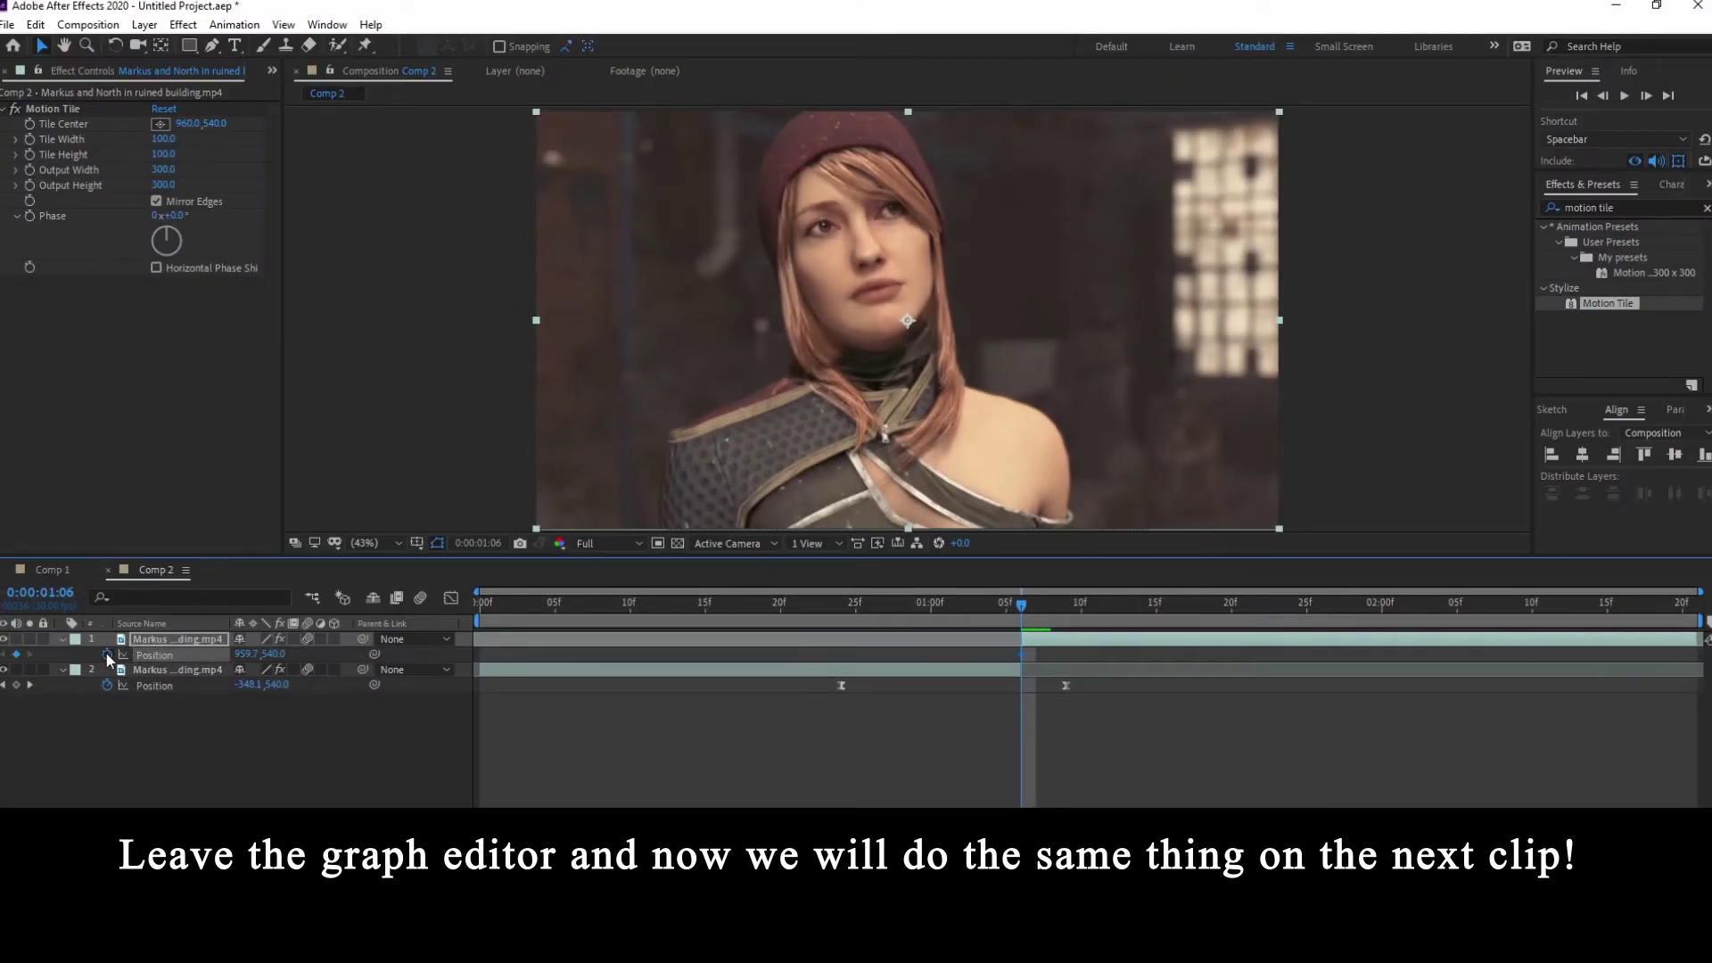
key("shift+Page_Down")
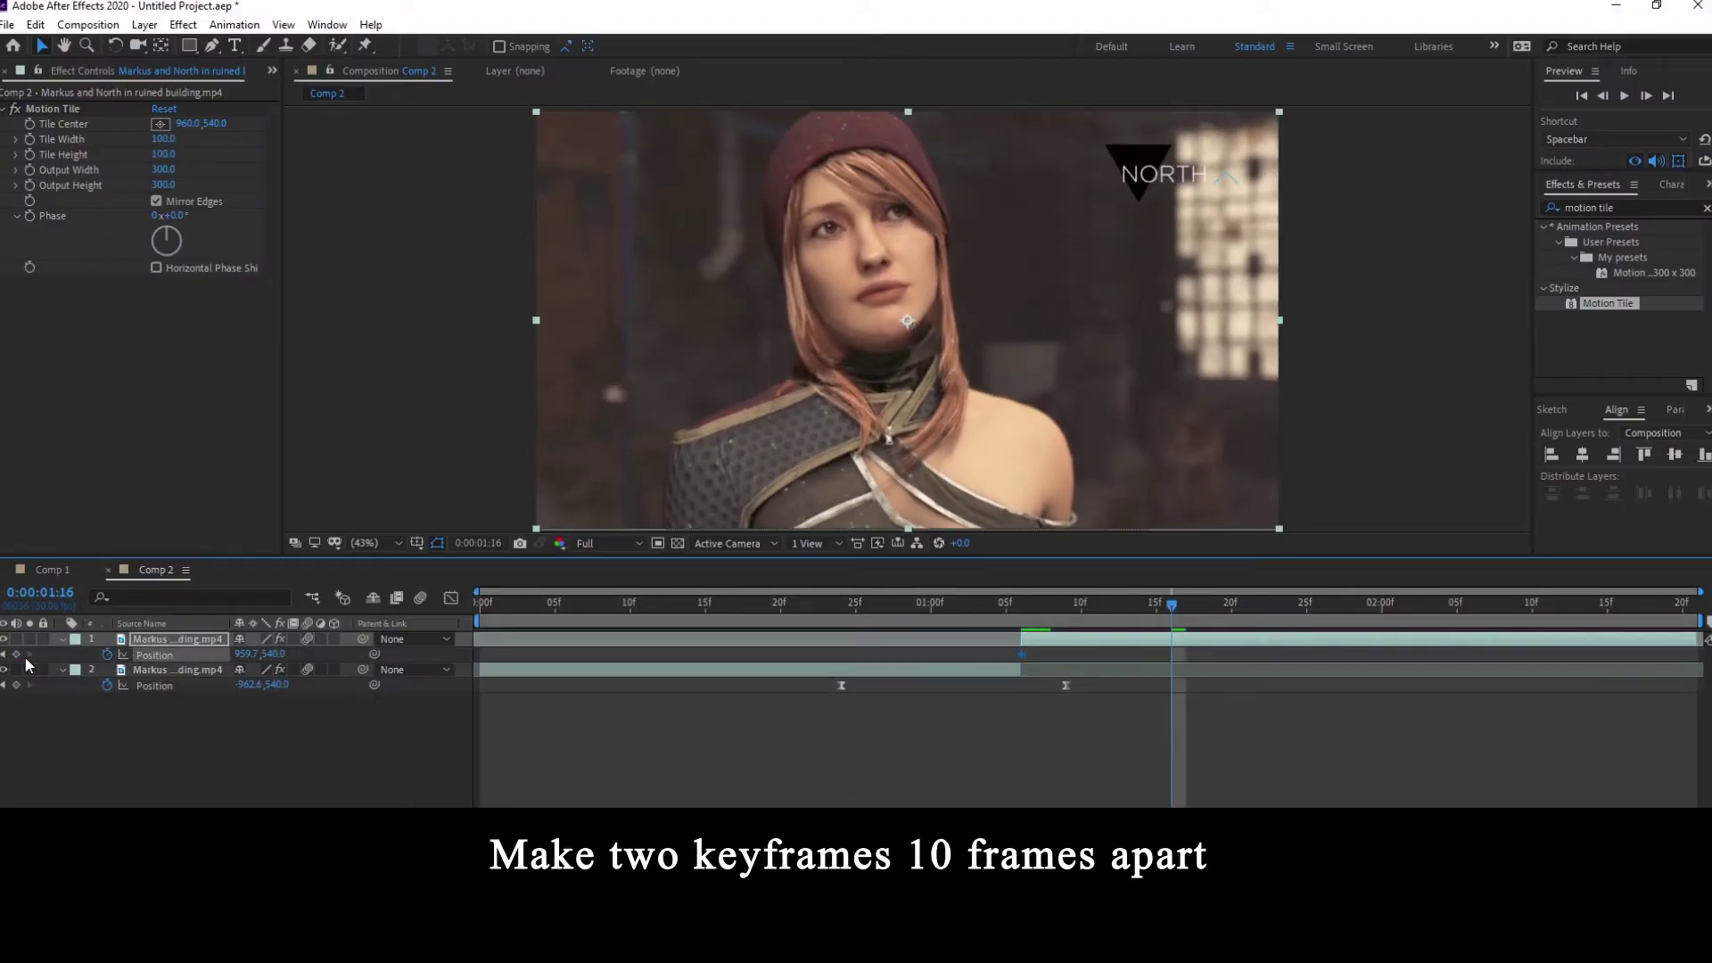
left_click(4, 655)
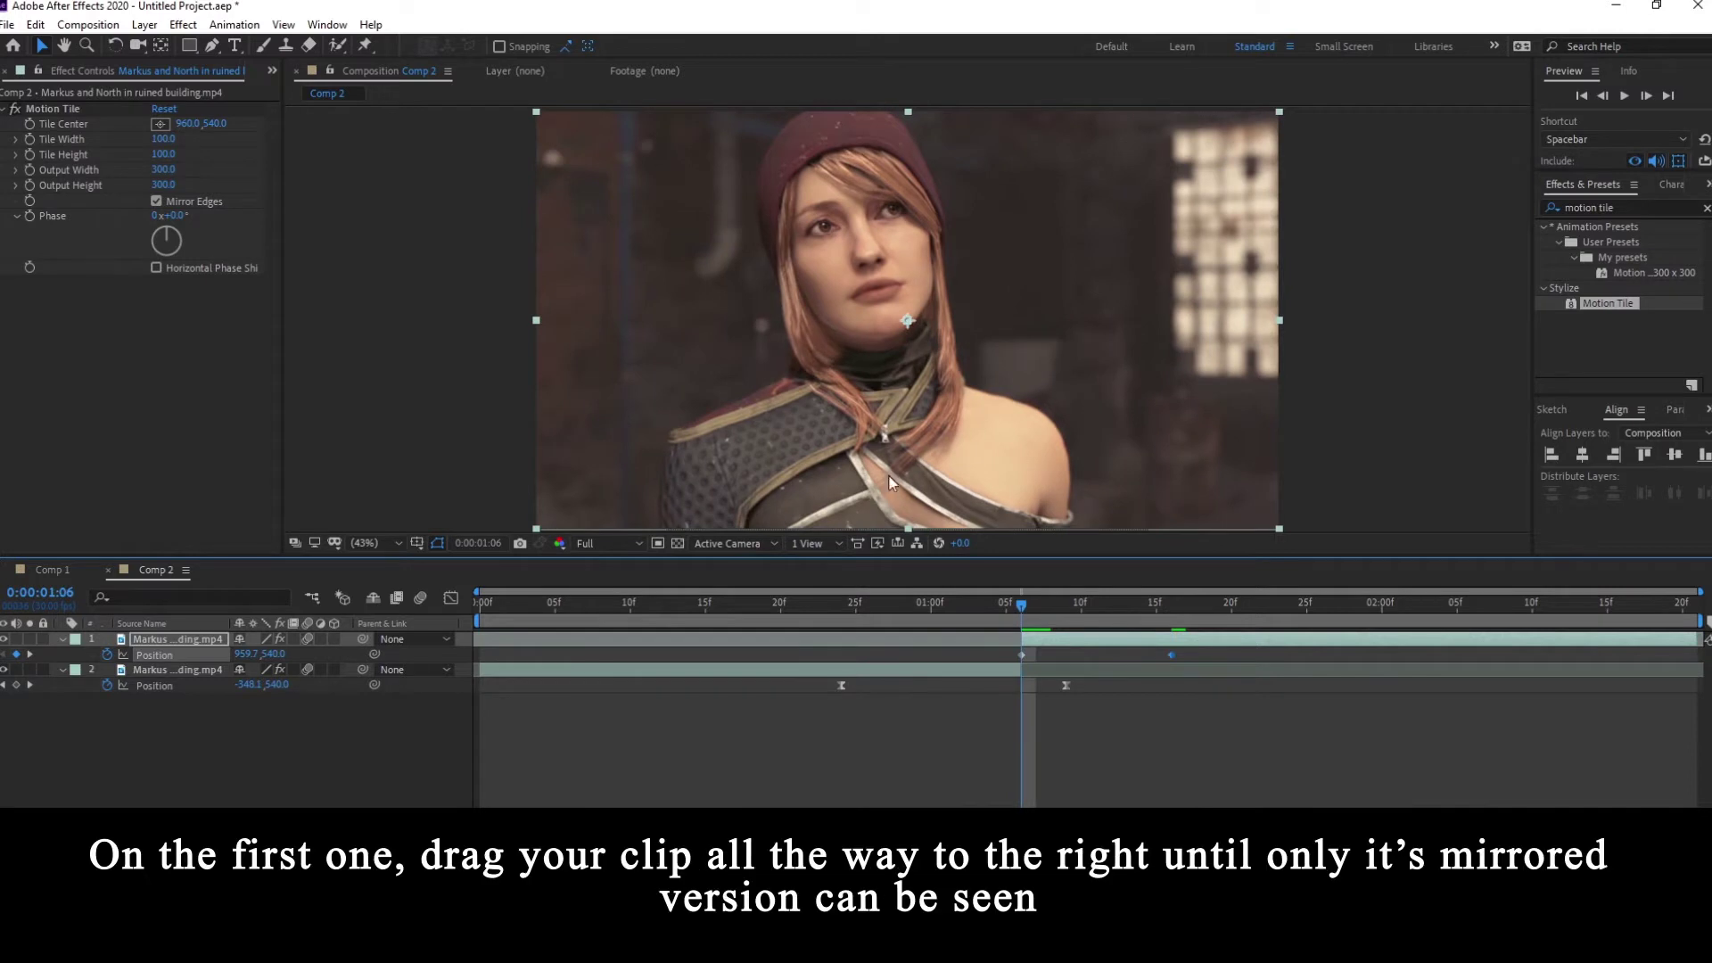
left_click(855, 464)
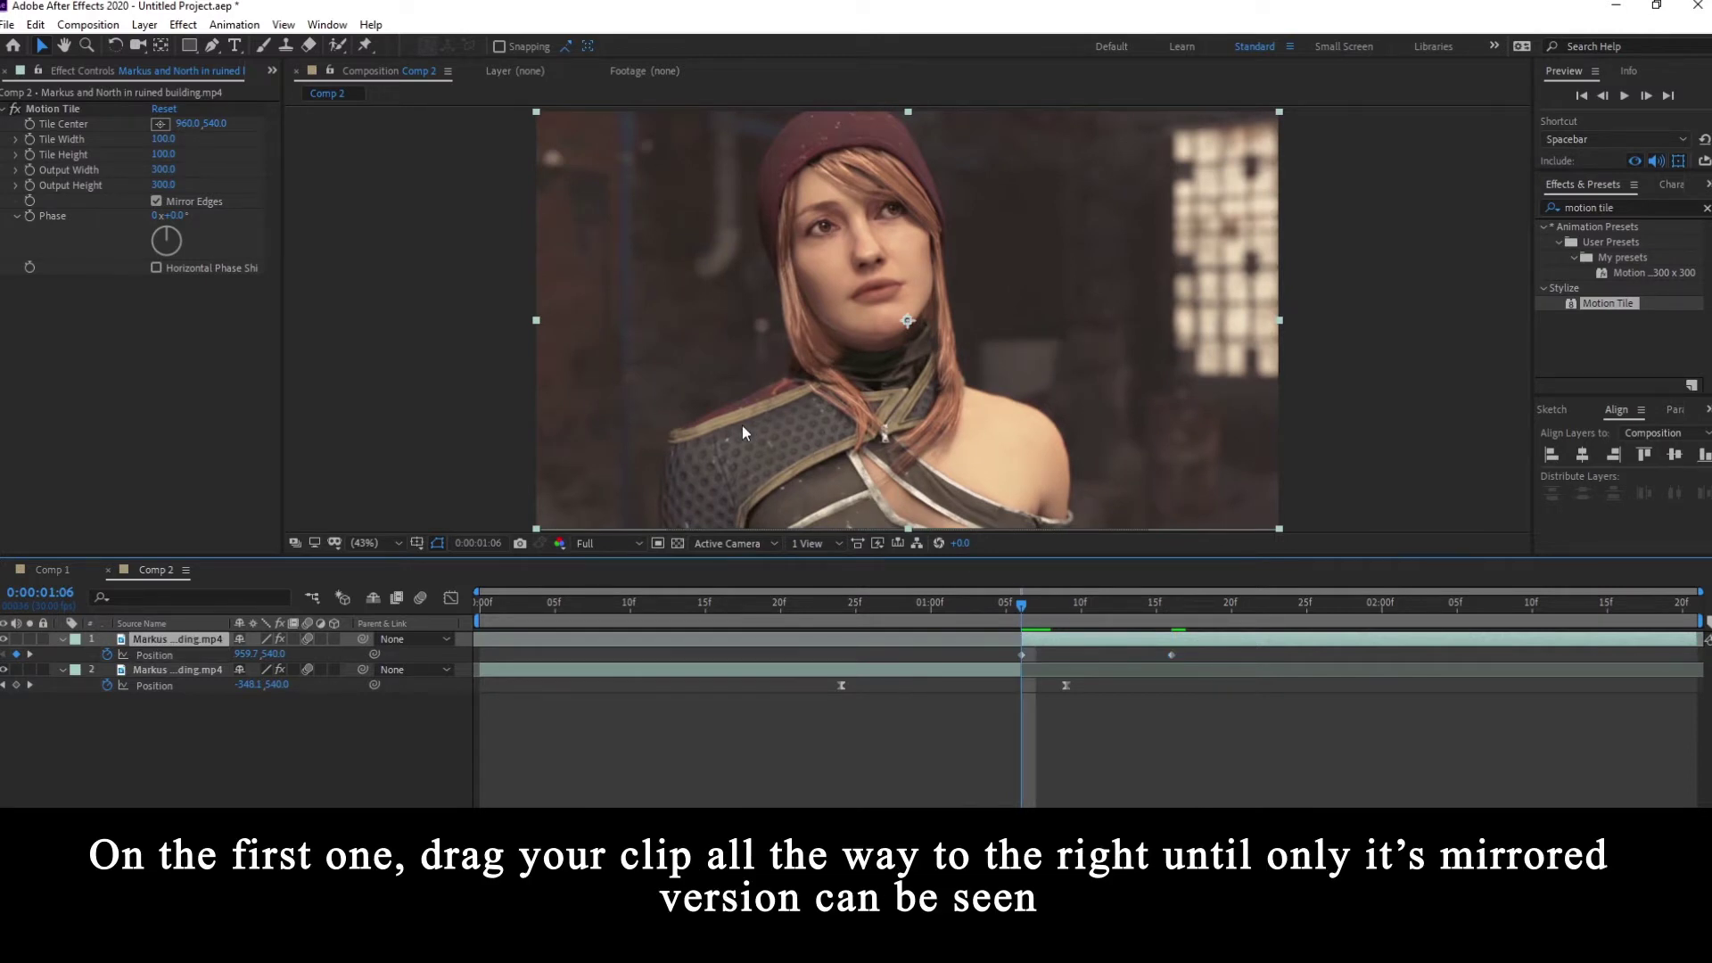
left_click_drag(744, 426, 1372, 421)
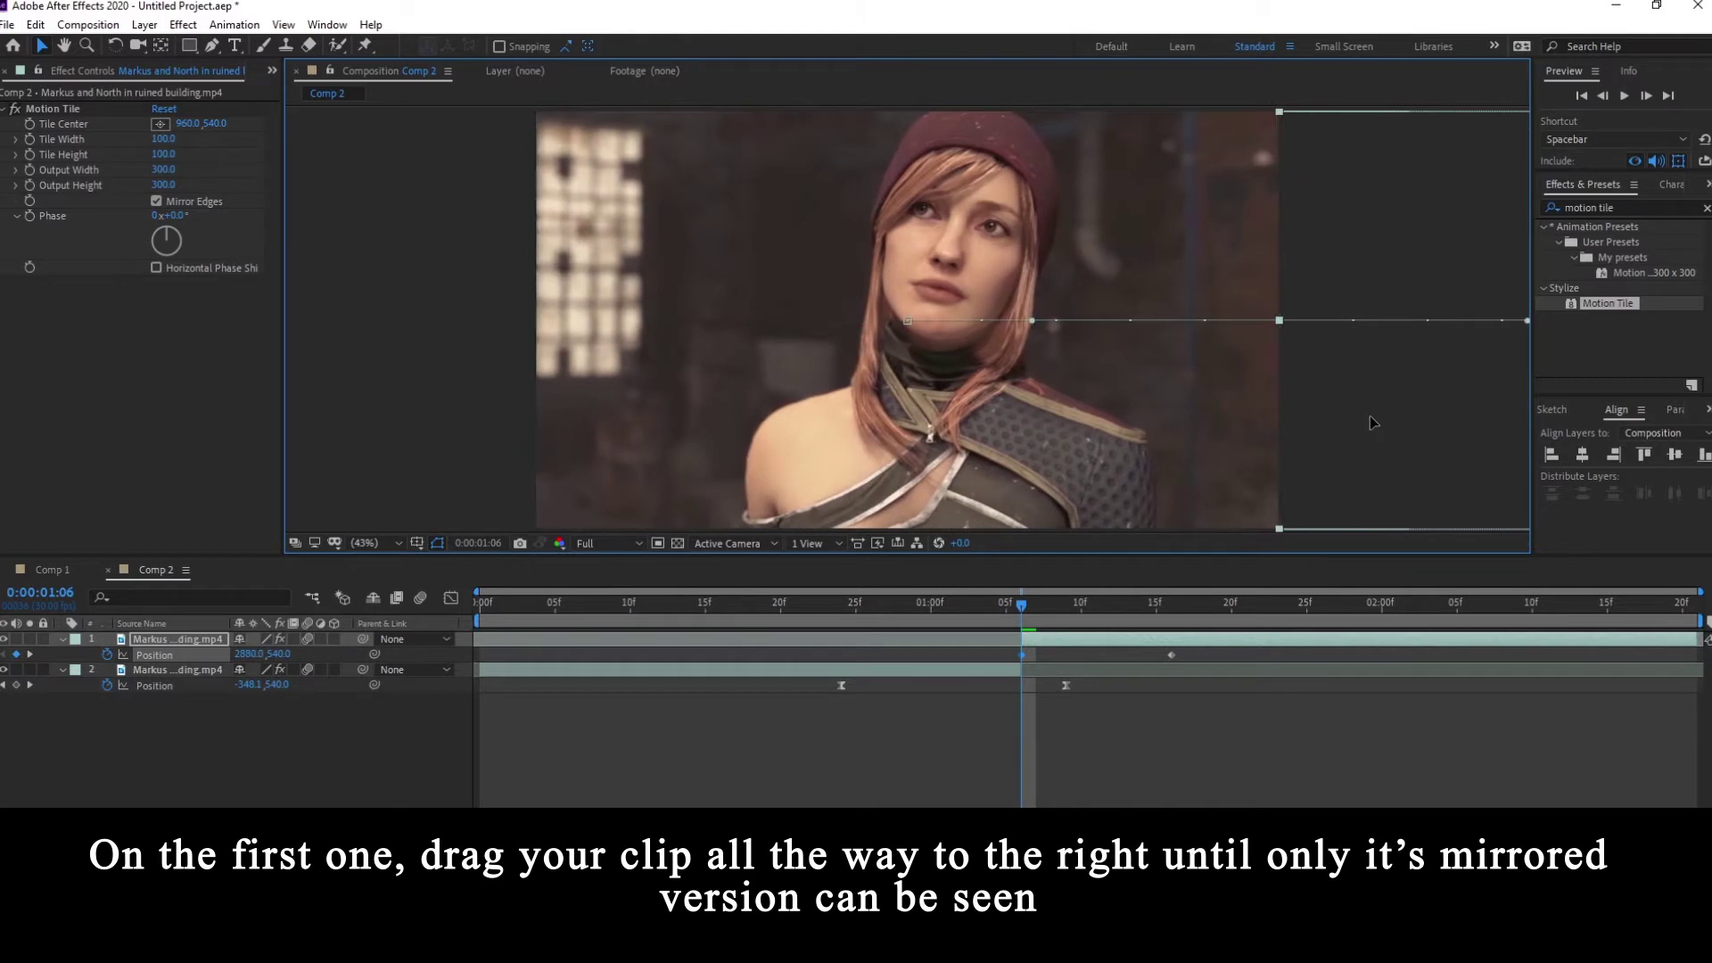
- Easy-ease both layer 1 Position keyframes and select them on the speed curve
left_click_drag(1193, 660, 911, 662)
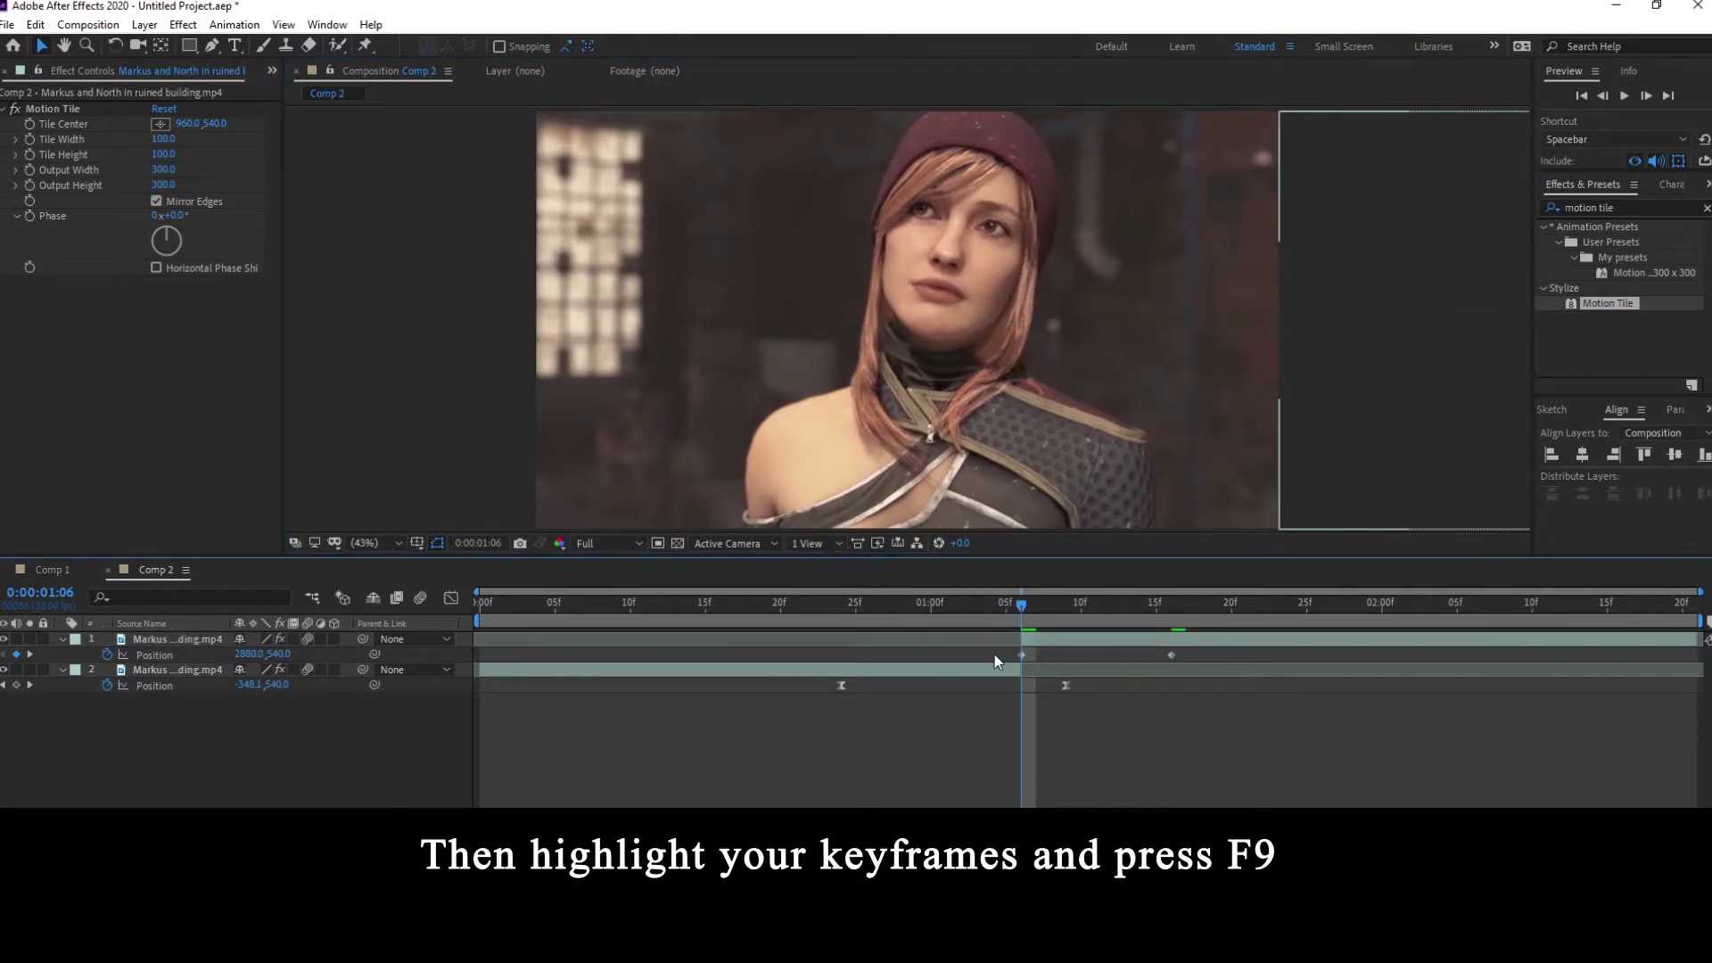
key("F9")
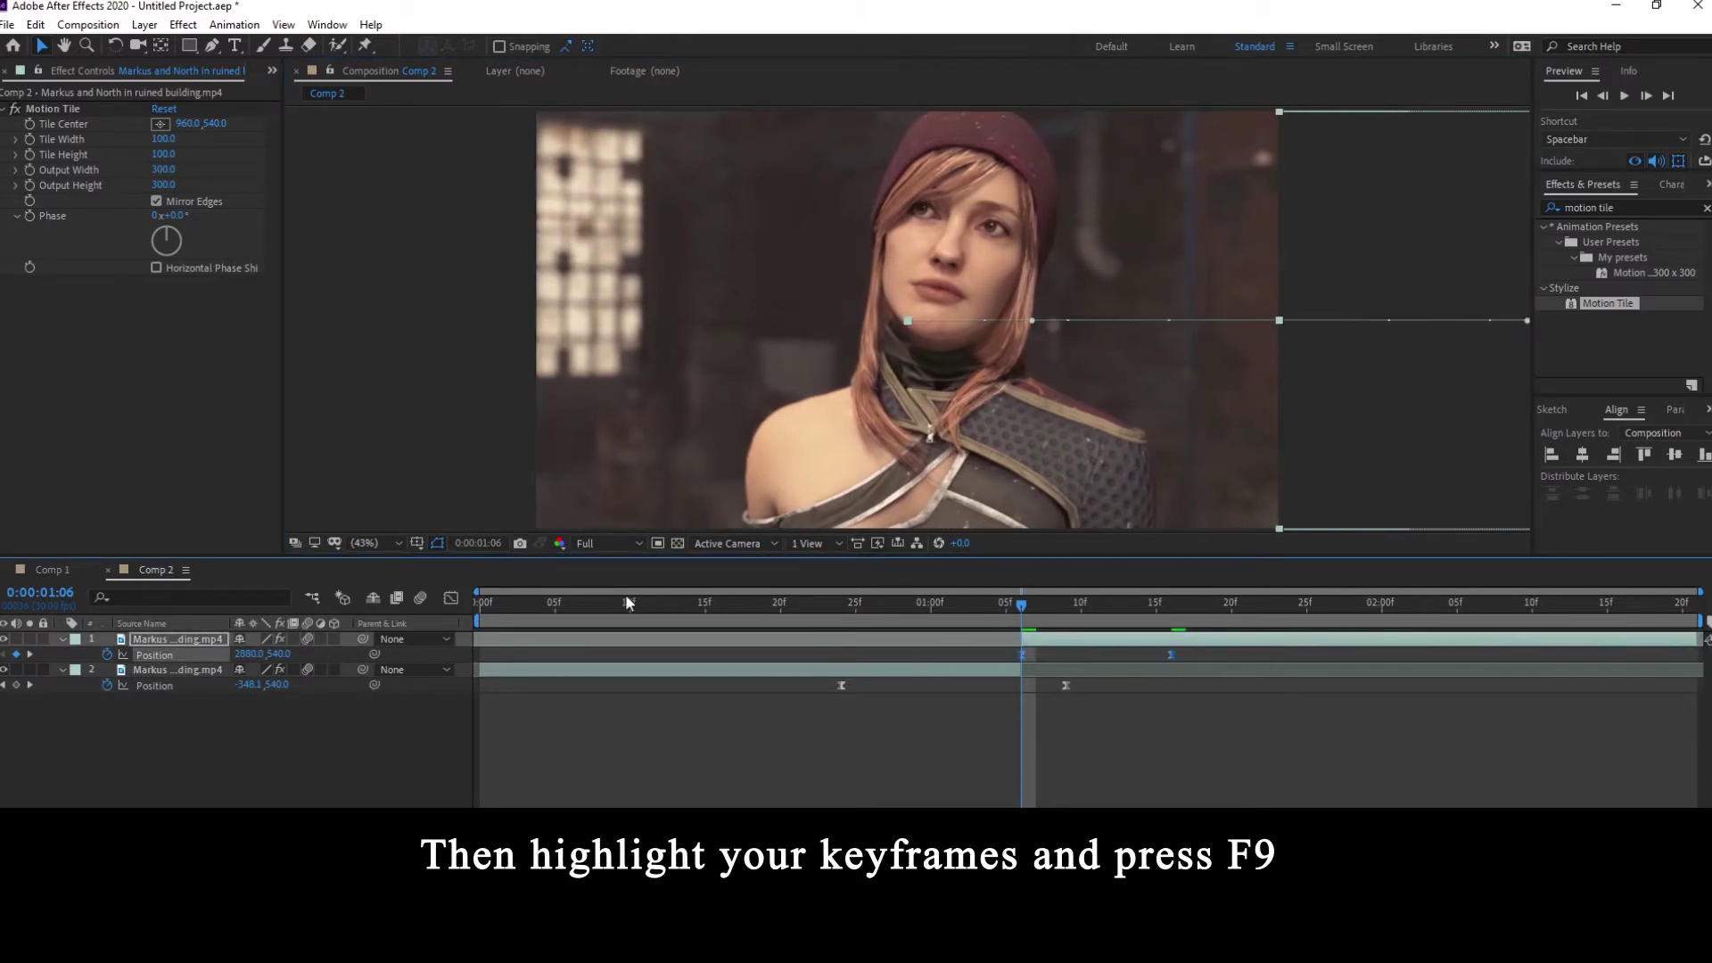
left_click(451, 598)
left_click_drag(1283, 776, 1169, 843)
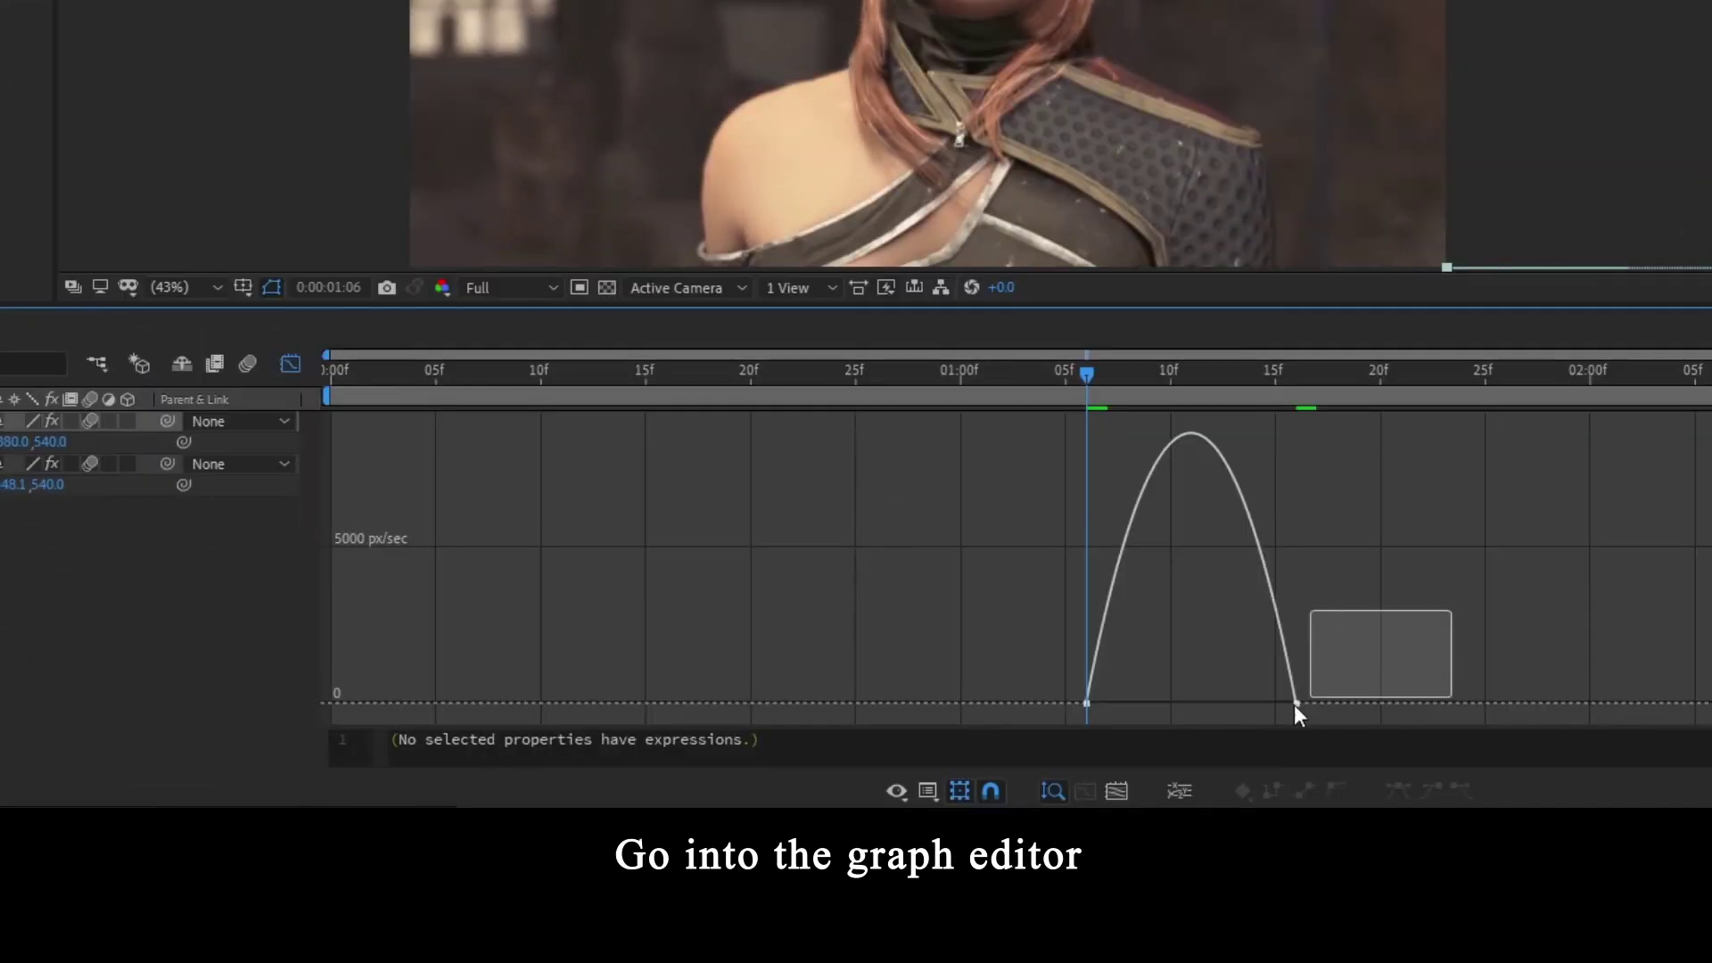
mouse_move(1296, 712)
left_mouse_down()
mouse_move(1263, 727)
mouse_move(1024, 703)
left_mouse_up()
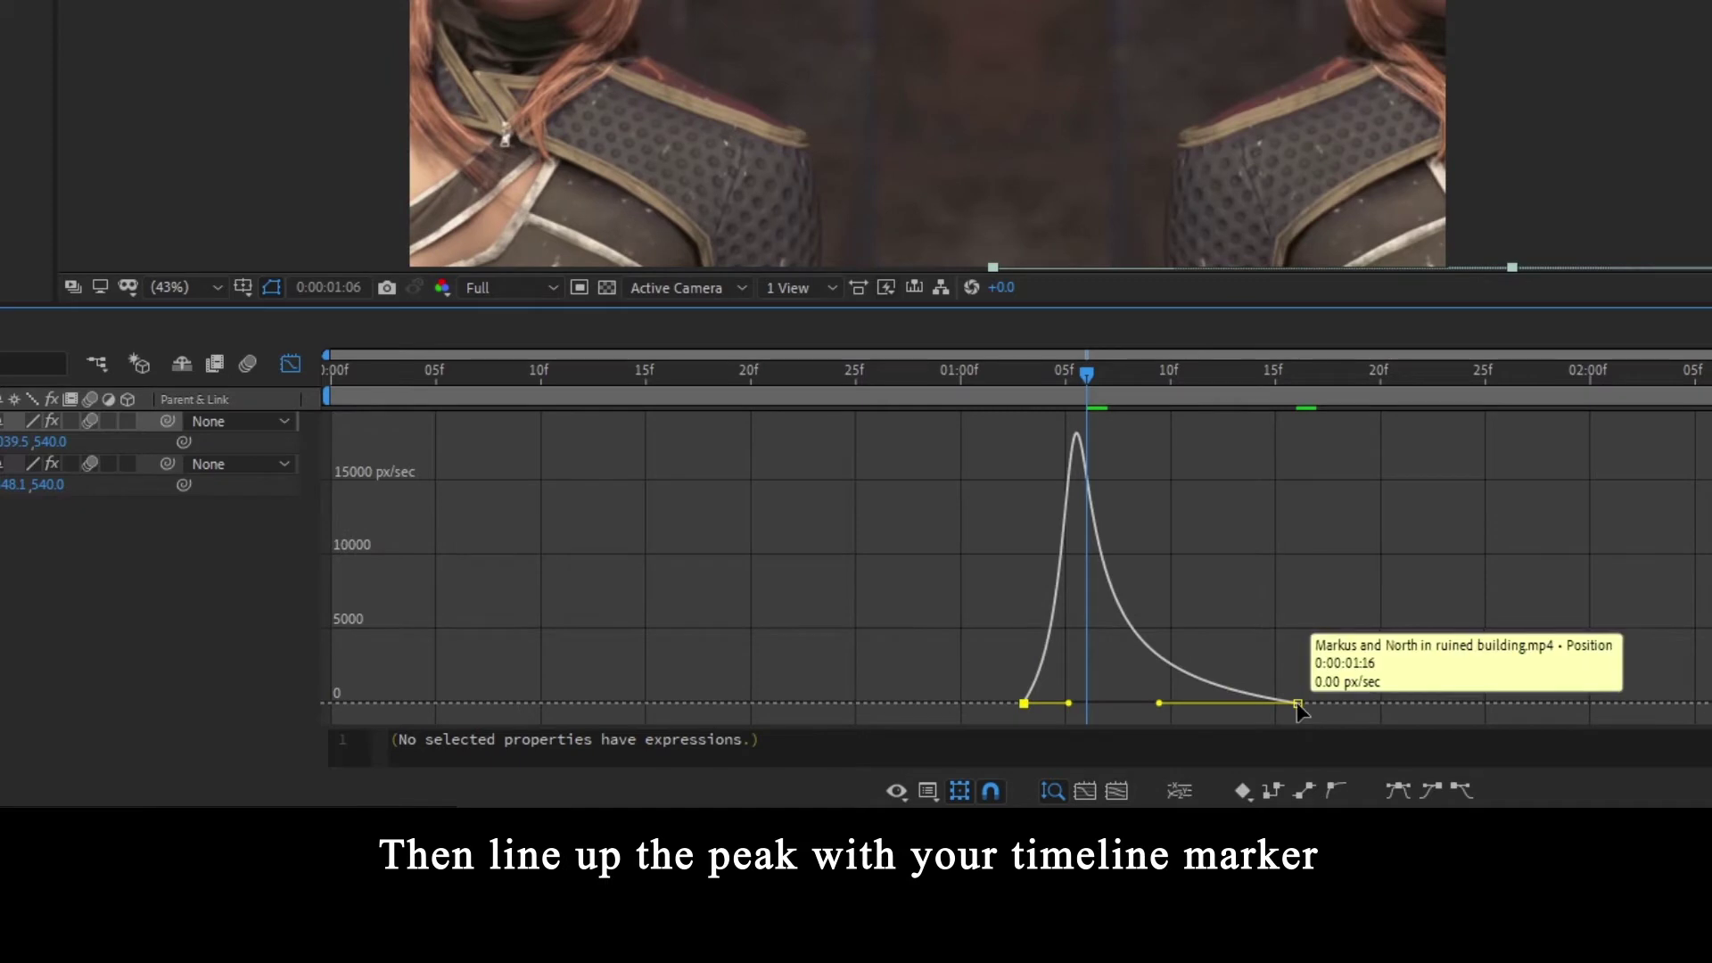
- Stretch layer 1's ease influence so the speed peak sharpens on the 1:06 marker
left_click_drag(1307, 704, 1357, 704)
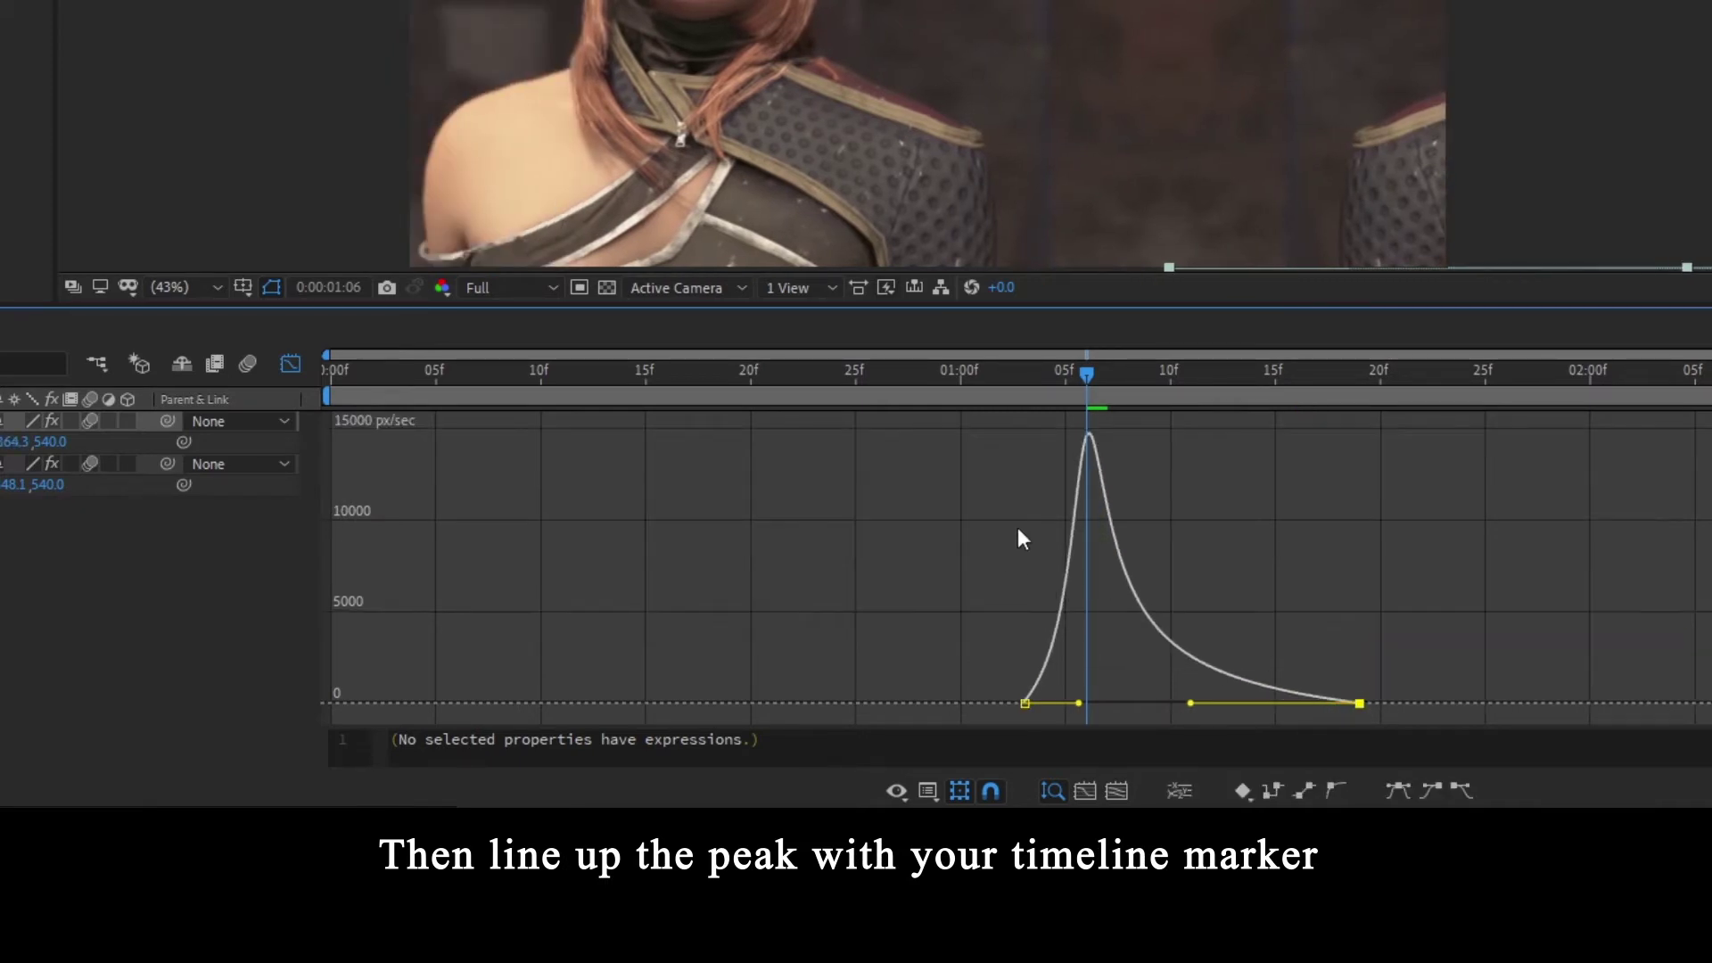
key("shift+F3")
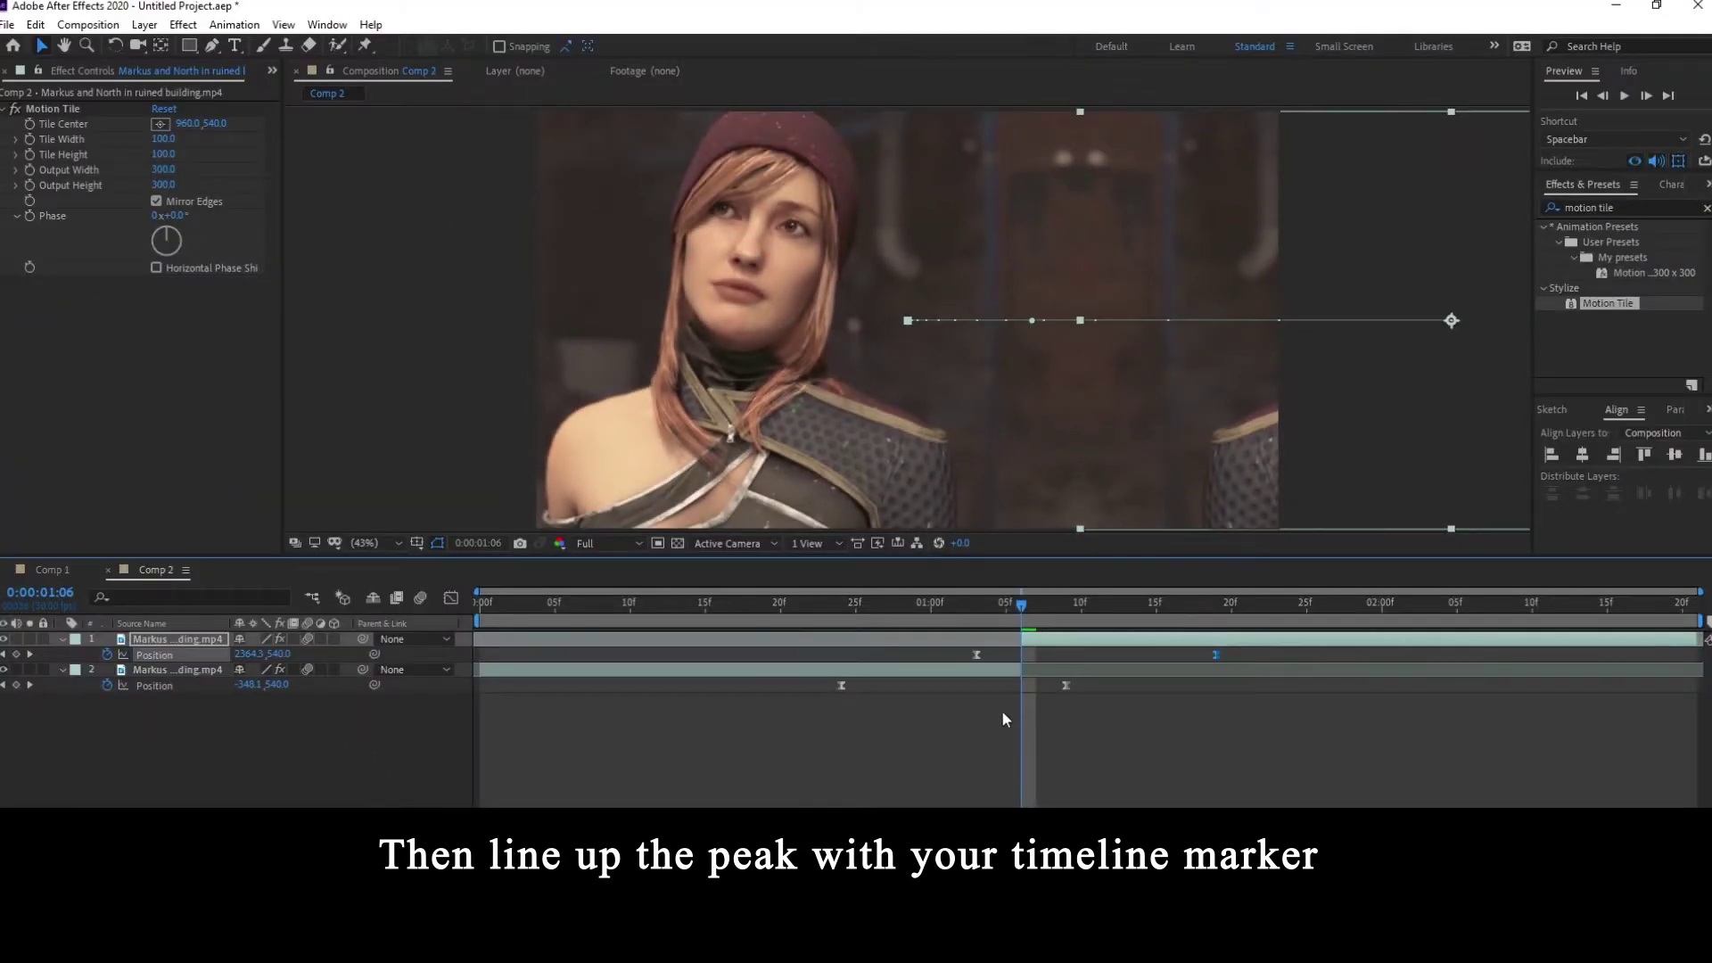
key("shift+F3")
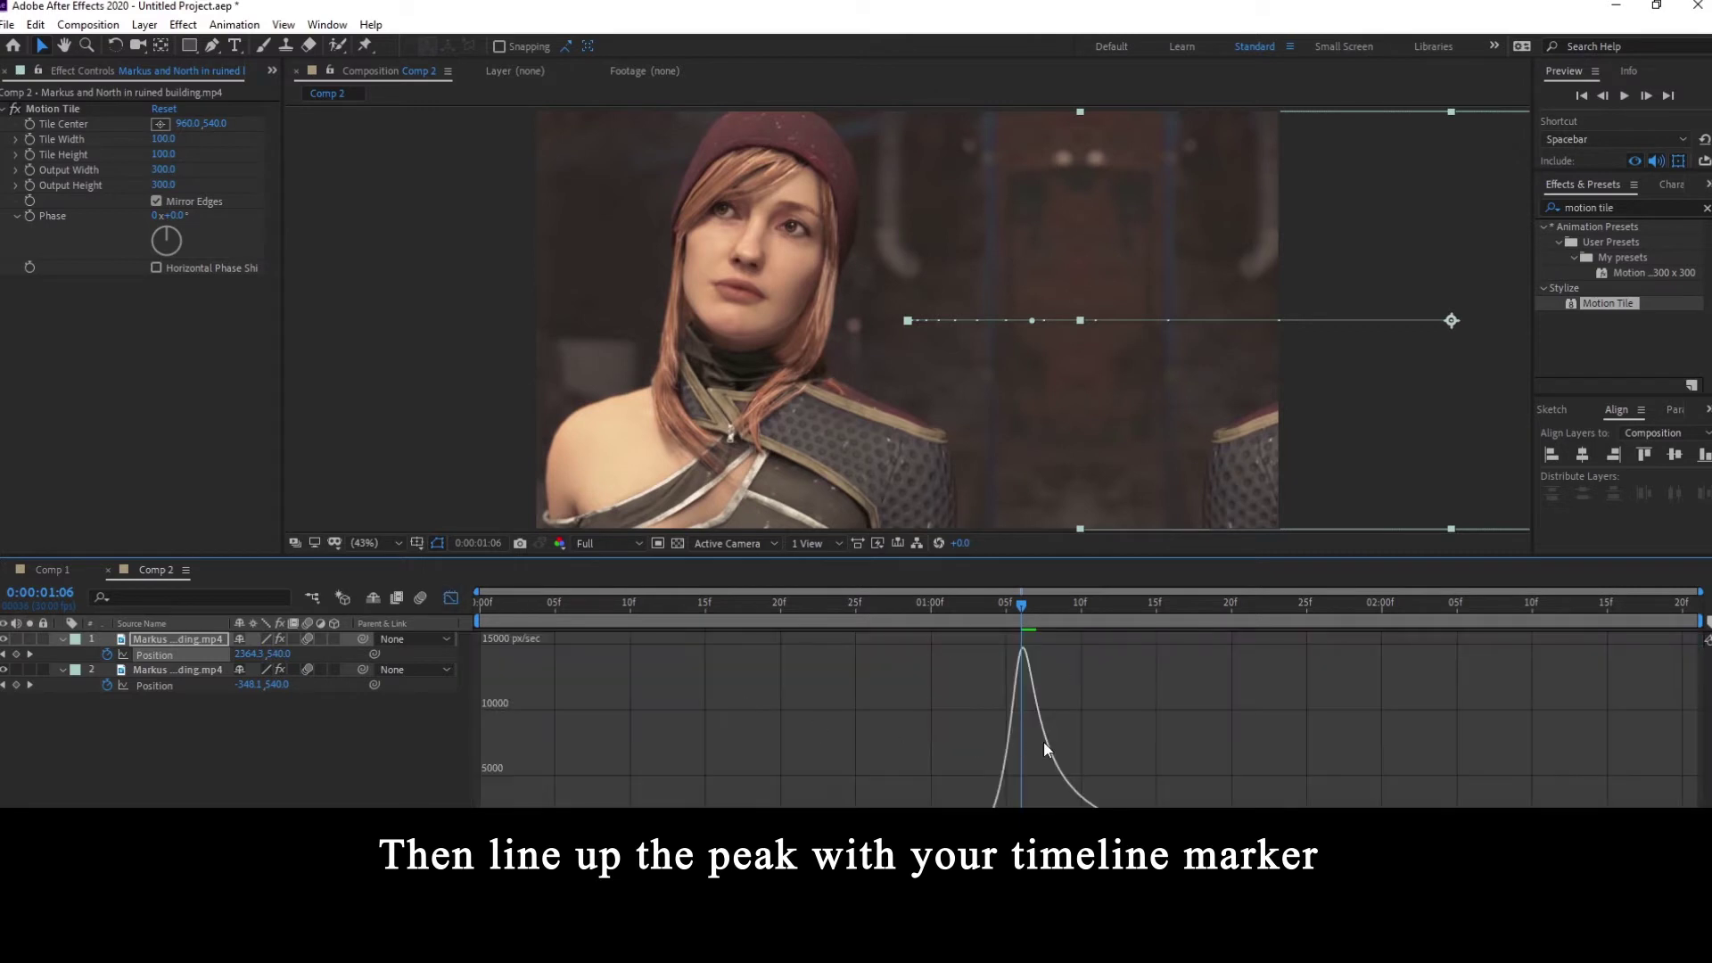
left_click(448, 598)
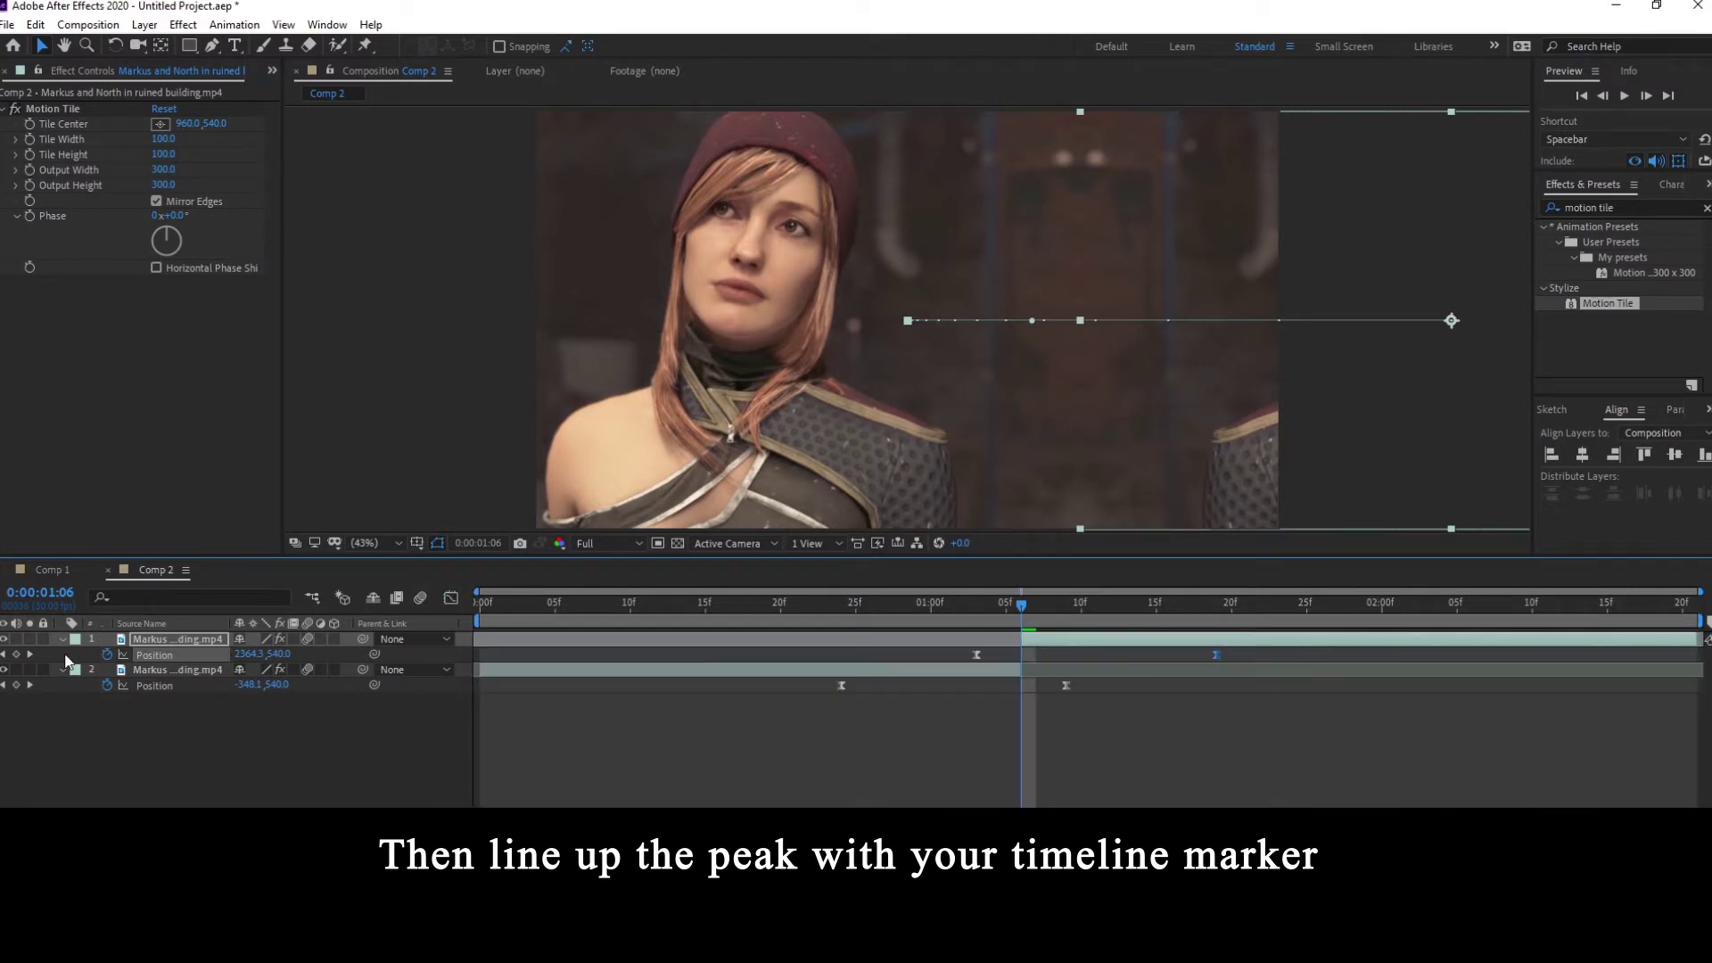
- Collapse both layers' property rows, deselect them, and enable composition motion blur
key("ctrl+a")
left_click(60, 639)
left_click(378, 665)
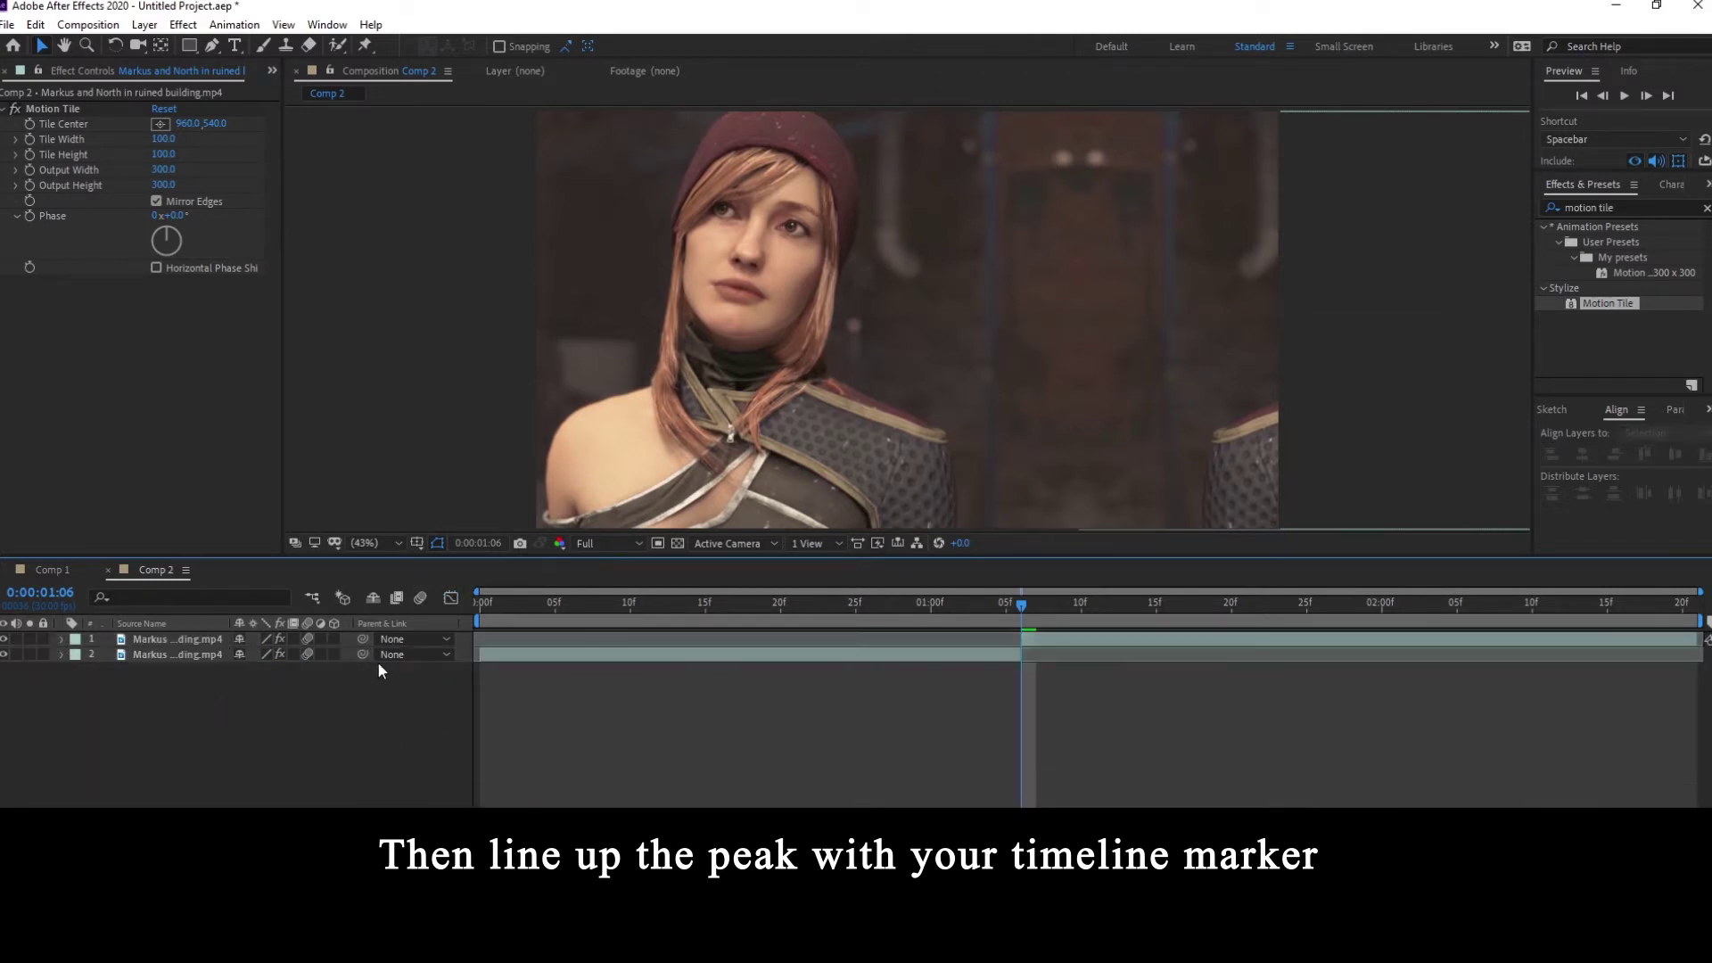
left_click(417, 598)
left_click_drag(1022, 615, 781, 612)
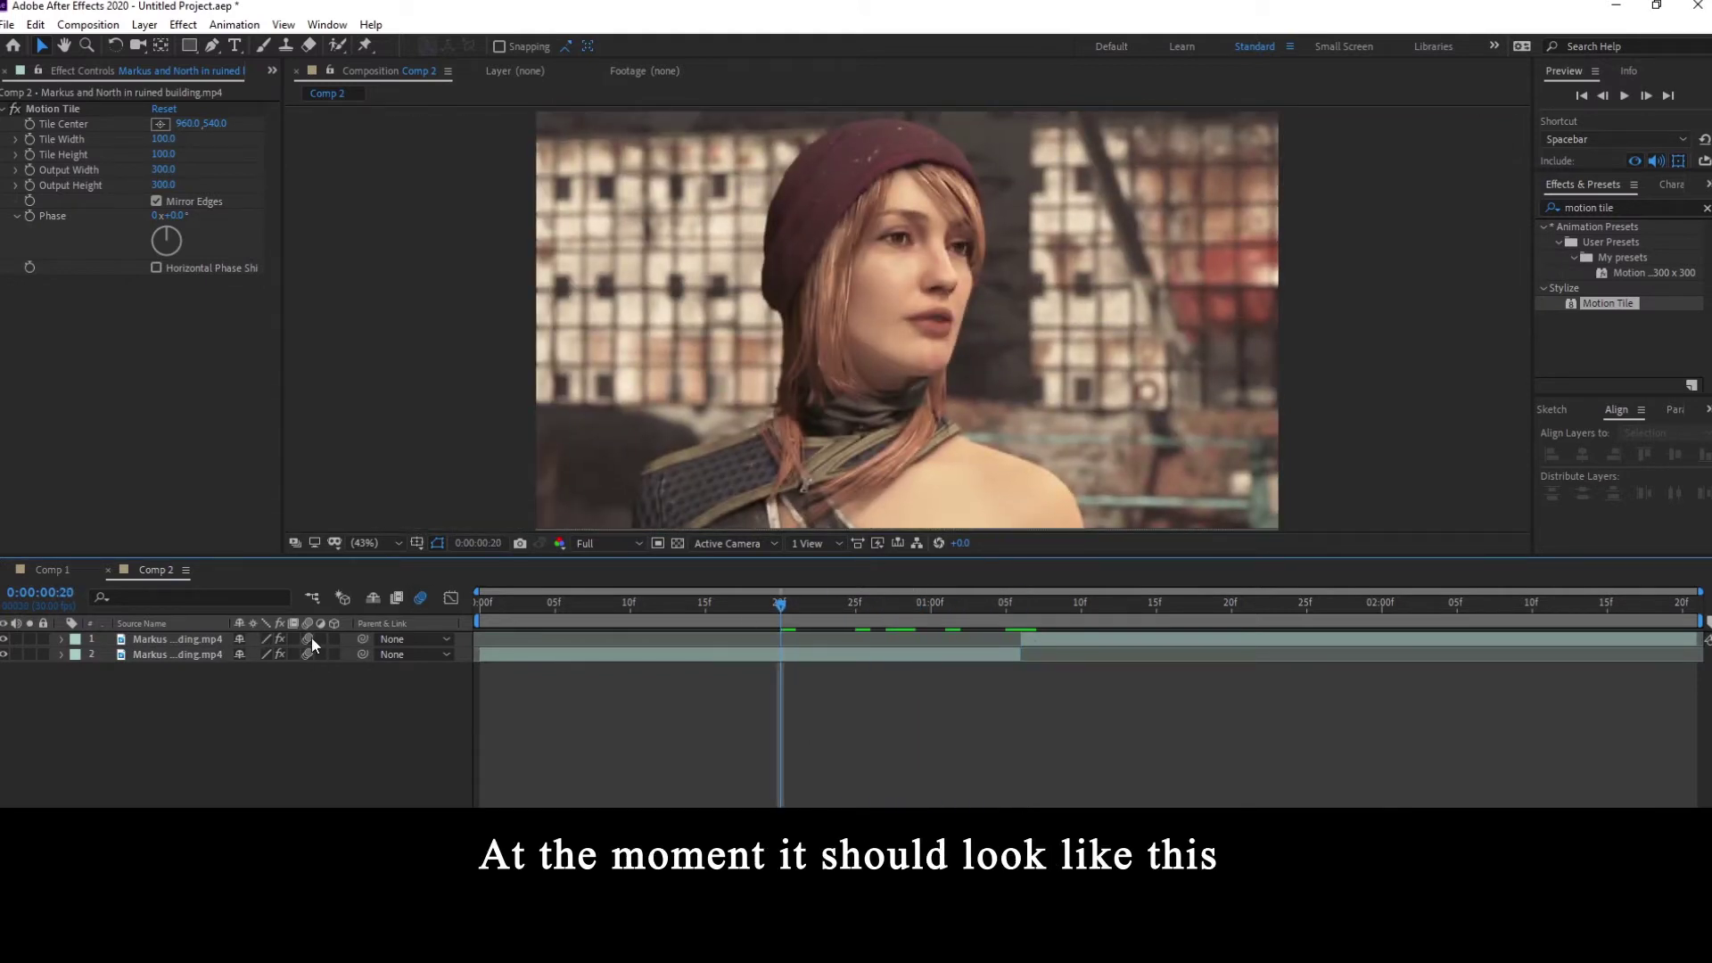
key("space")
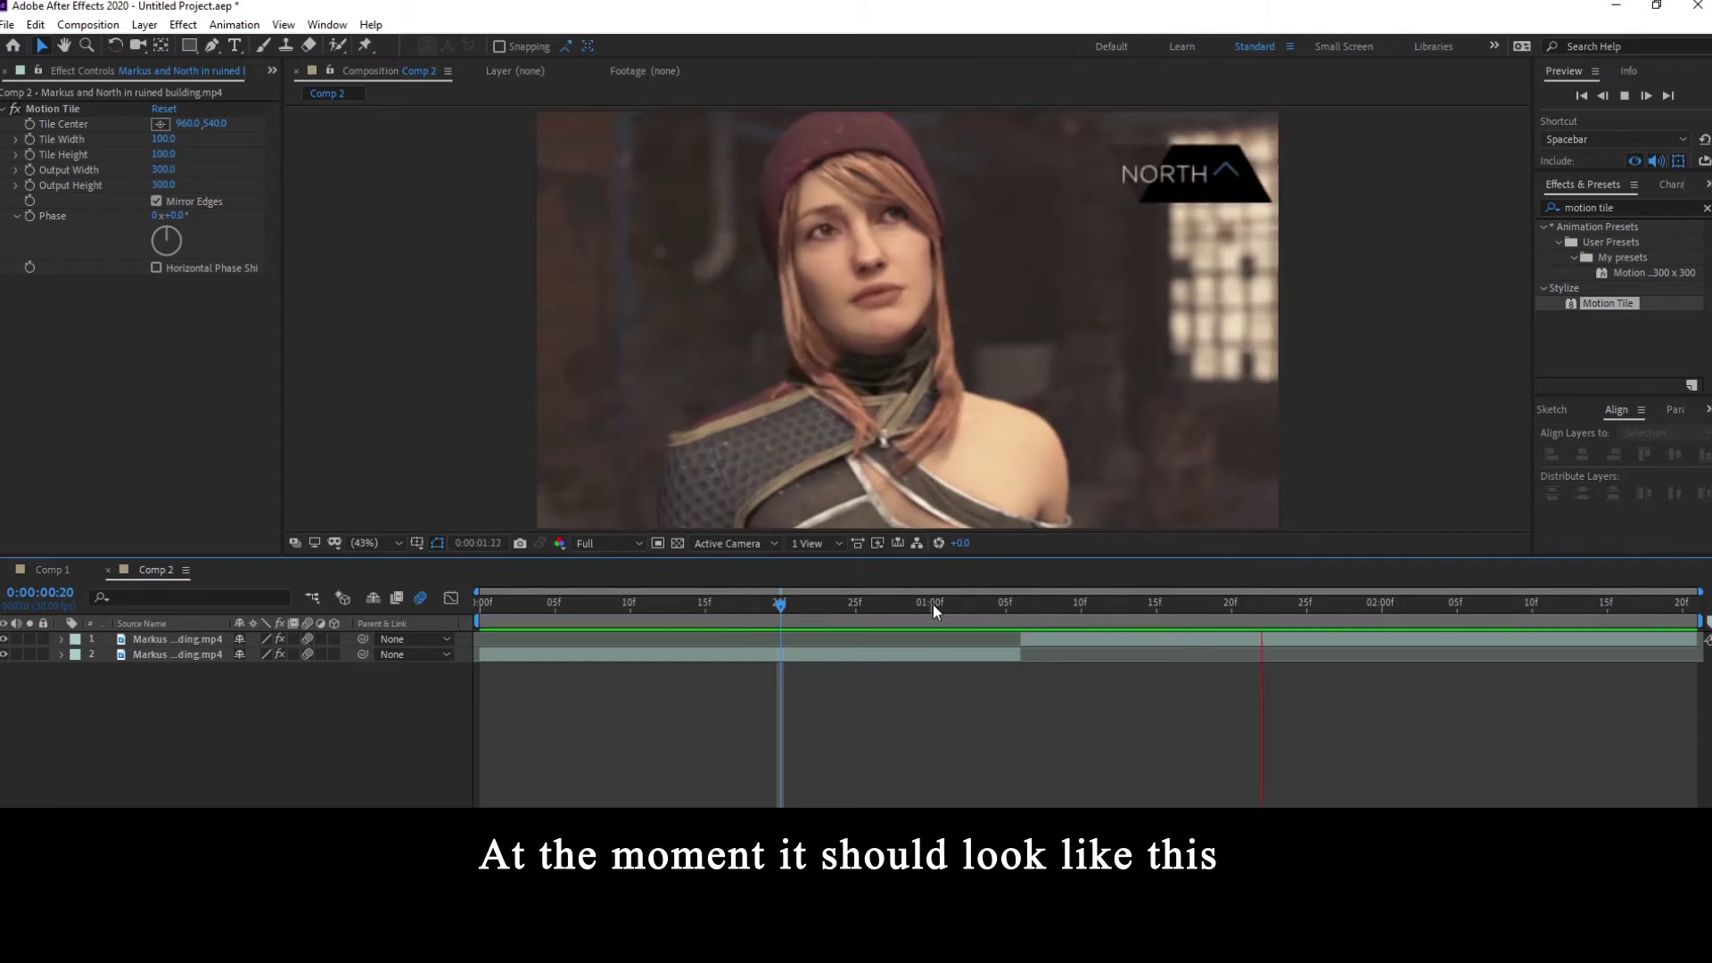
left_click(1025, 606)
key("space")
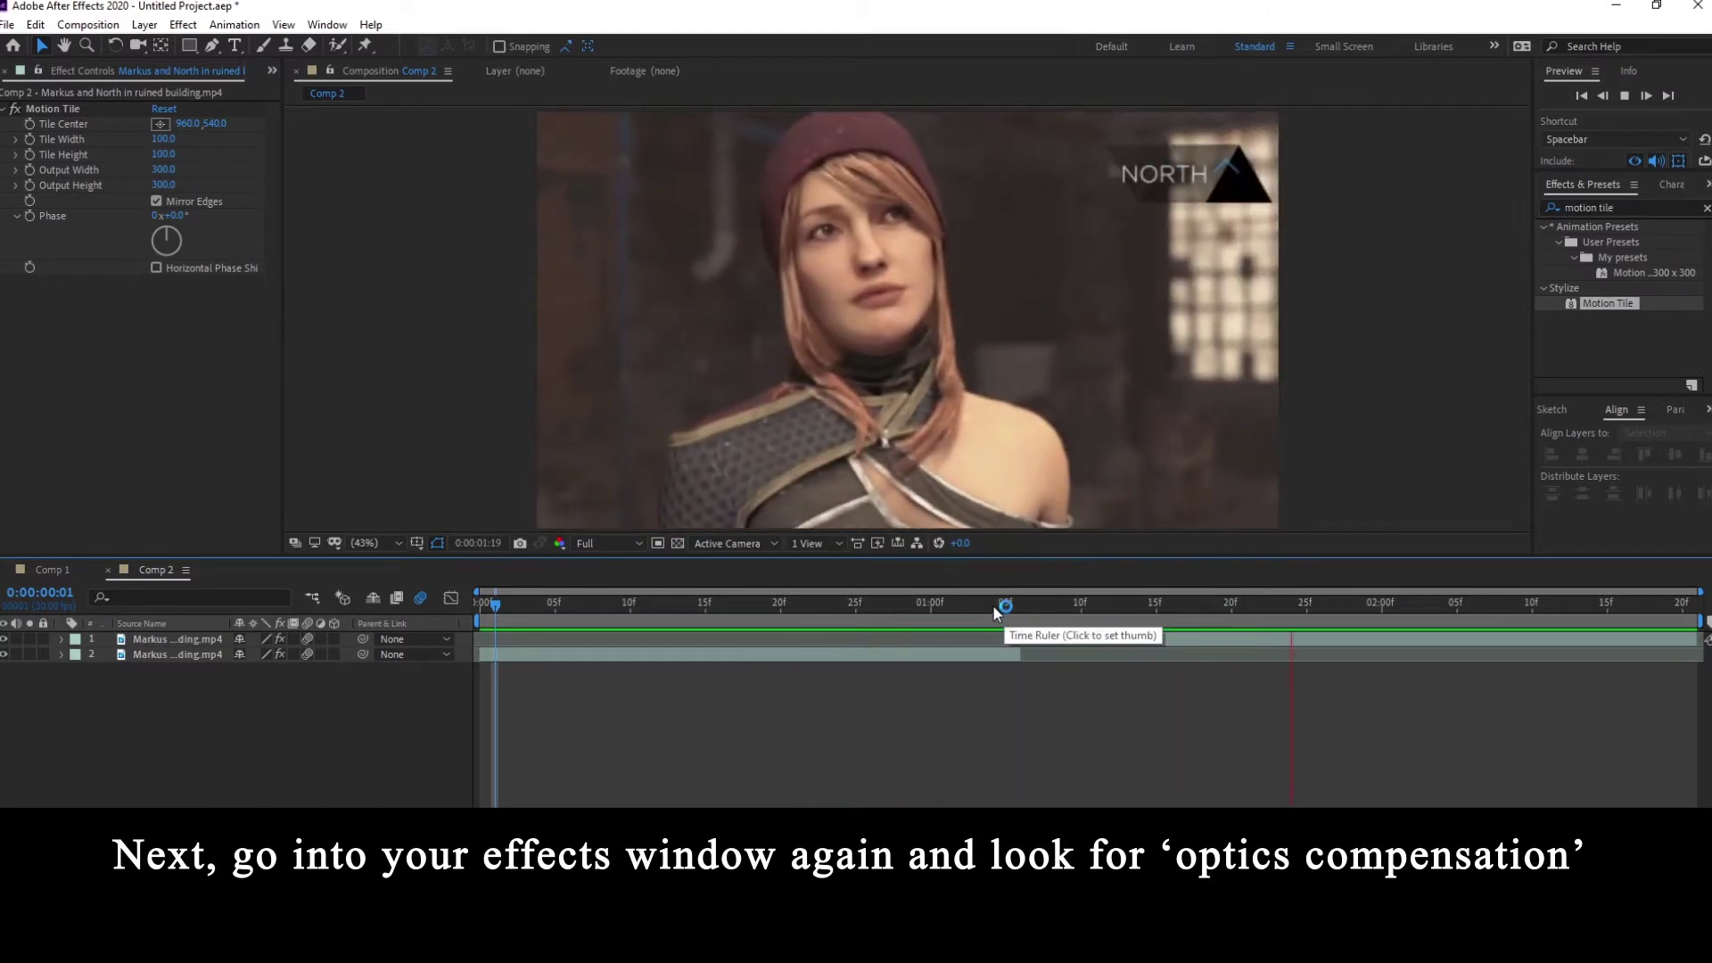
key("space")
left_click(1006, 664)
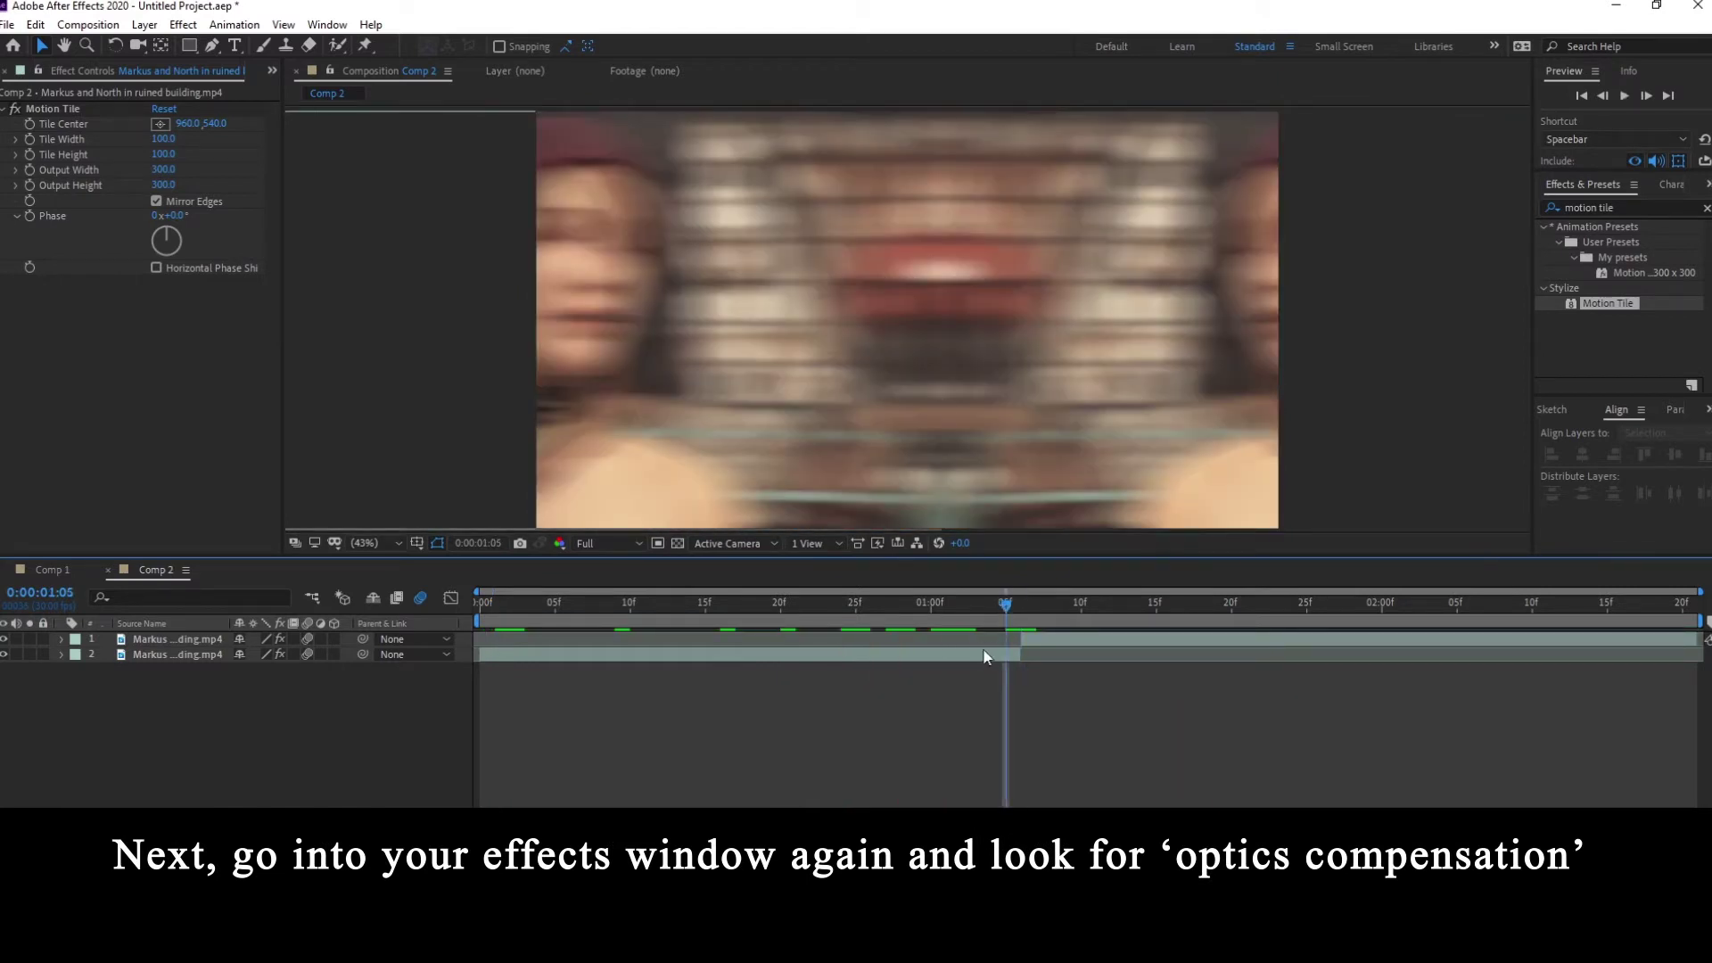
- Search 'optics c' and drag Optics Compensation onto the layer 2 clip
double_click(1625, 206)
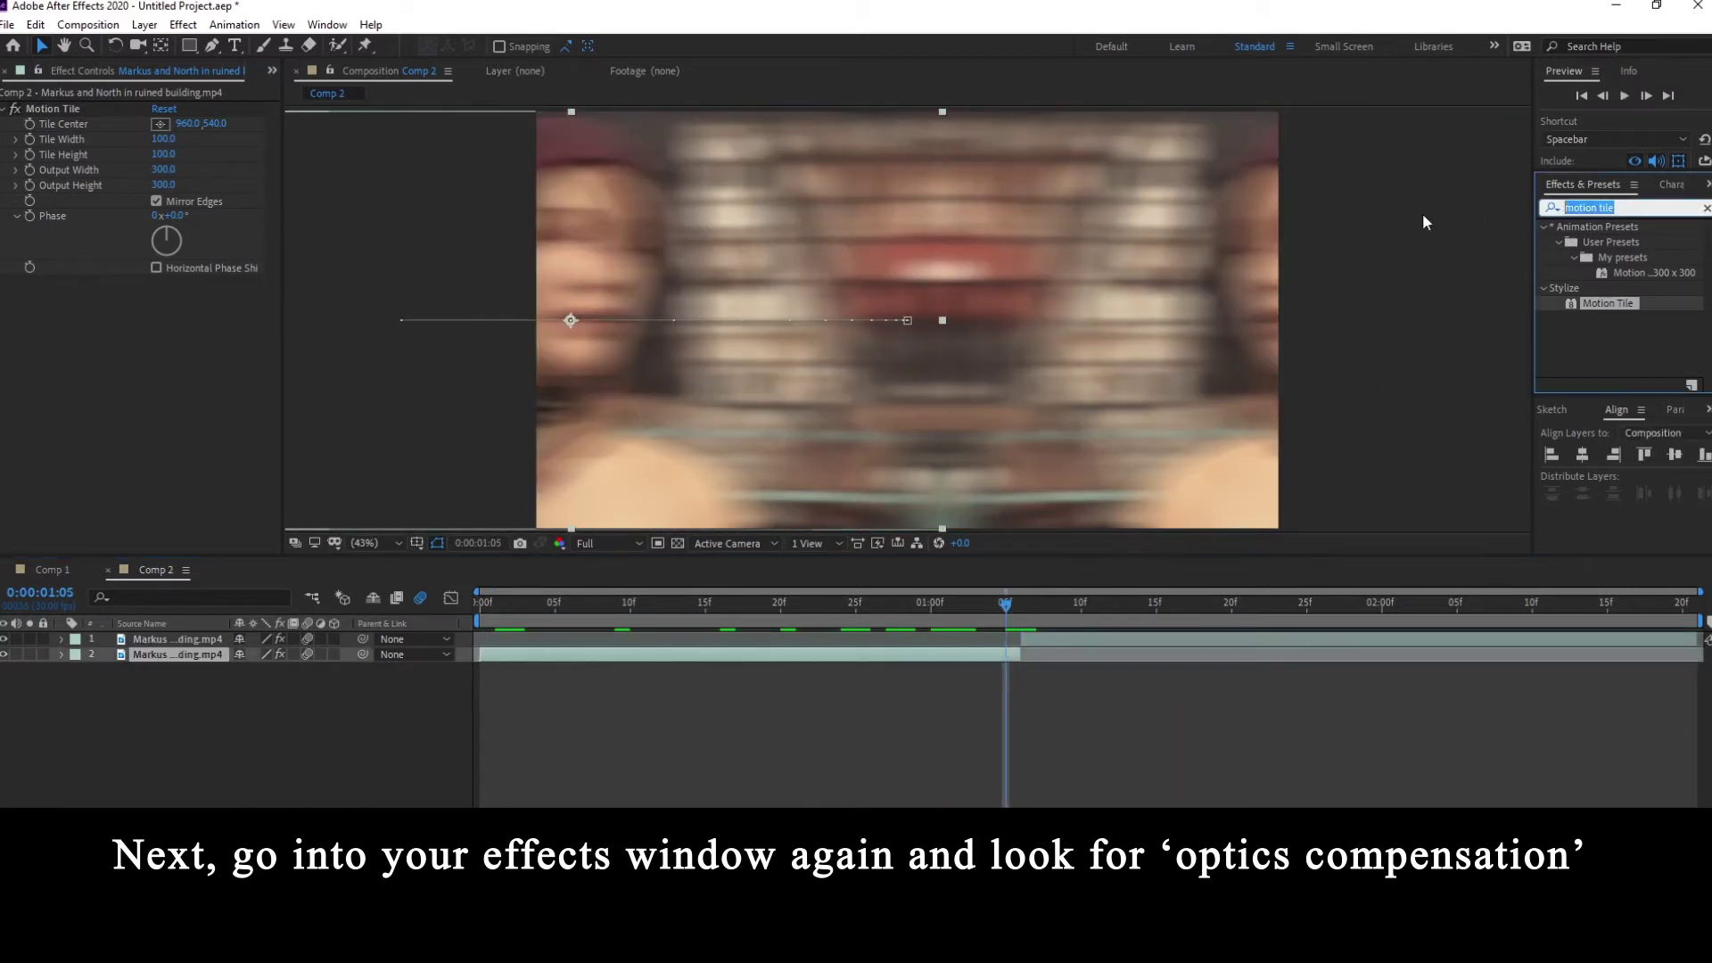
type("op")
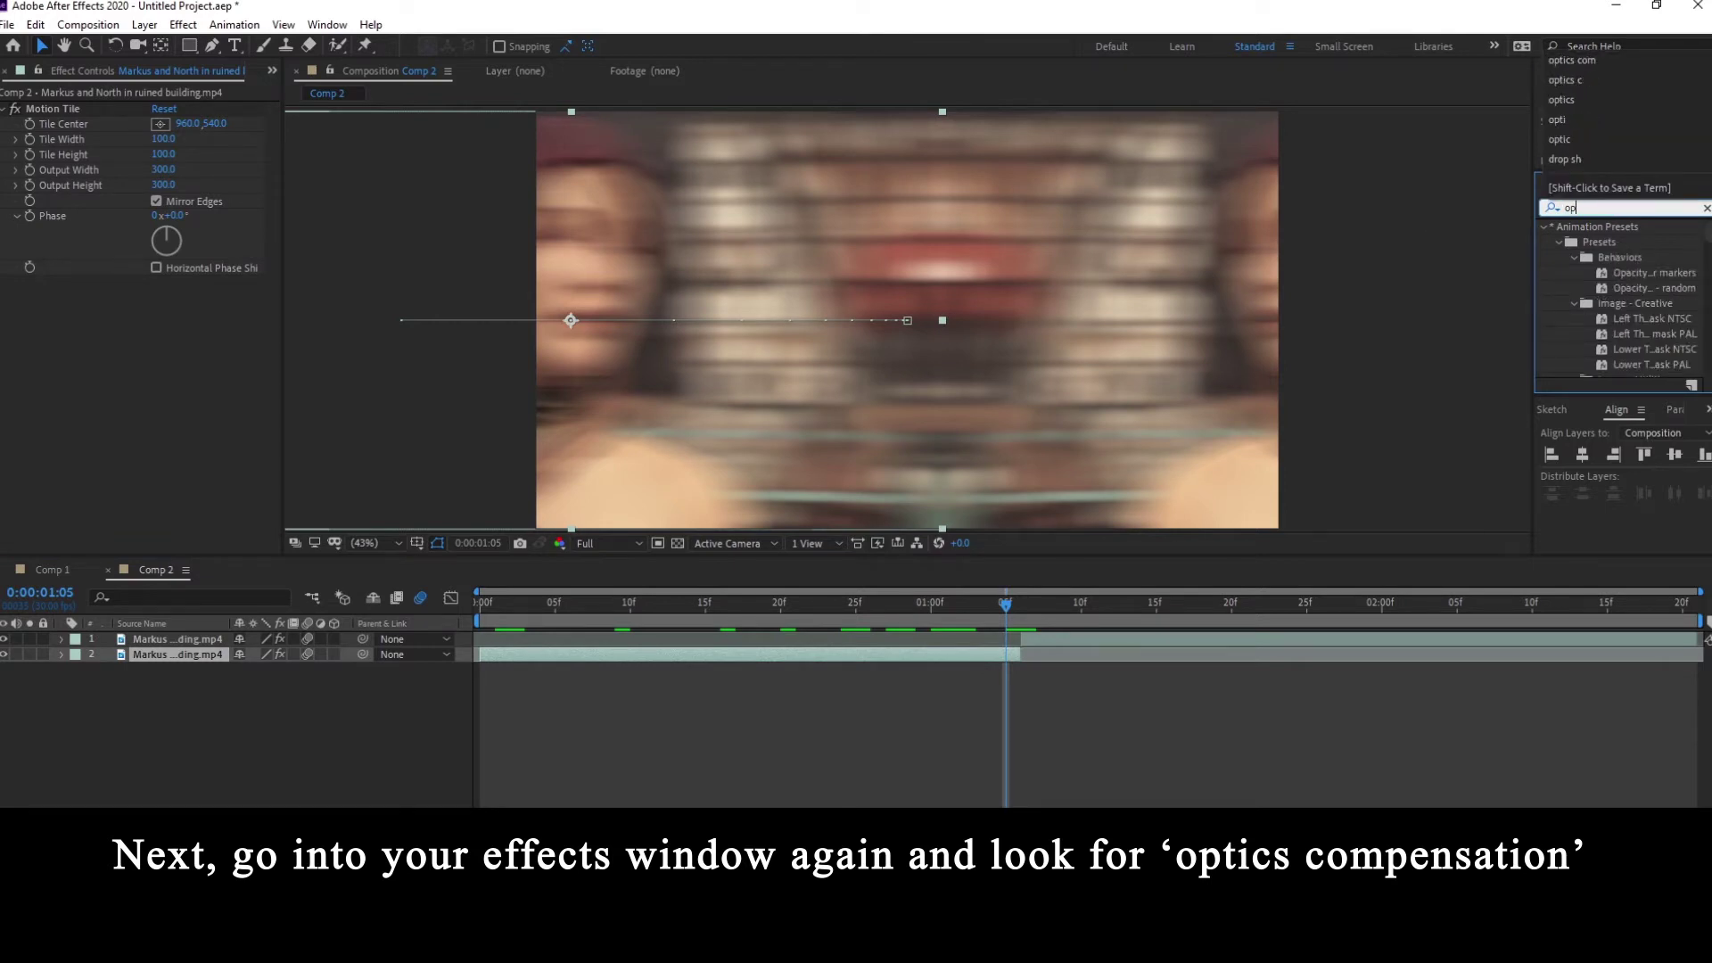
type("tics c")
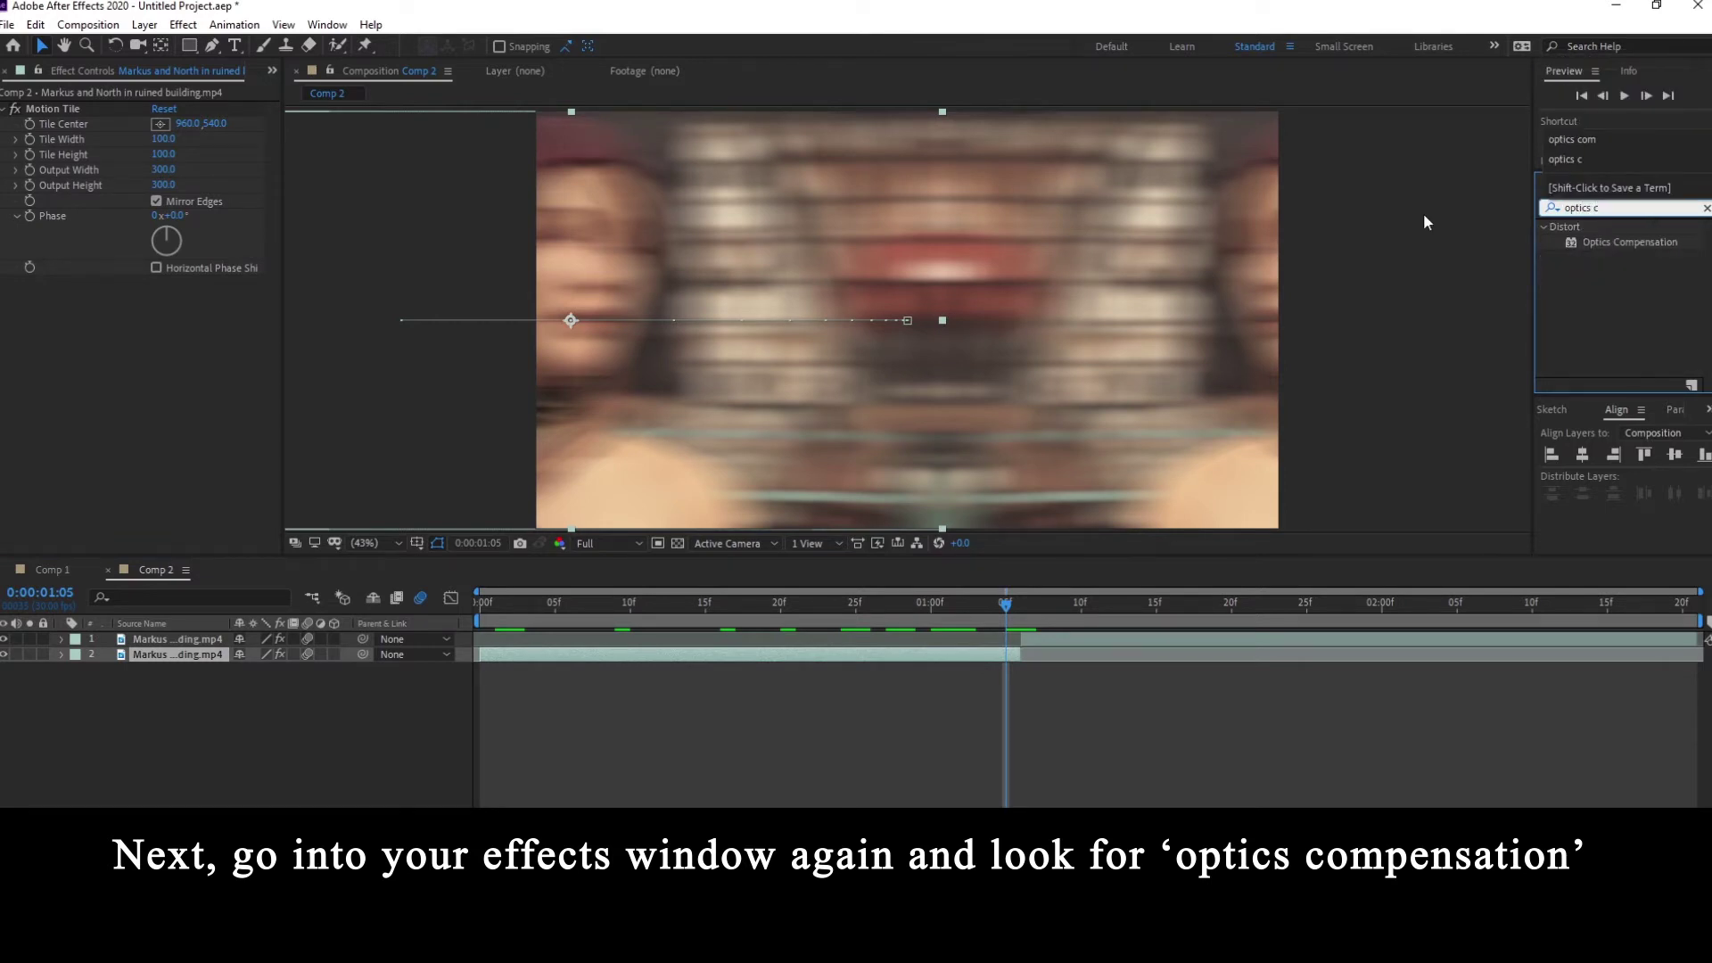
left_click(1616, 246)
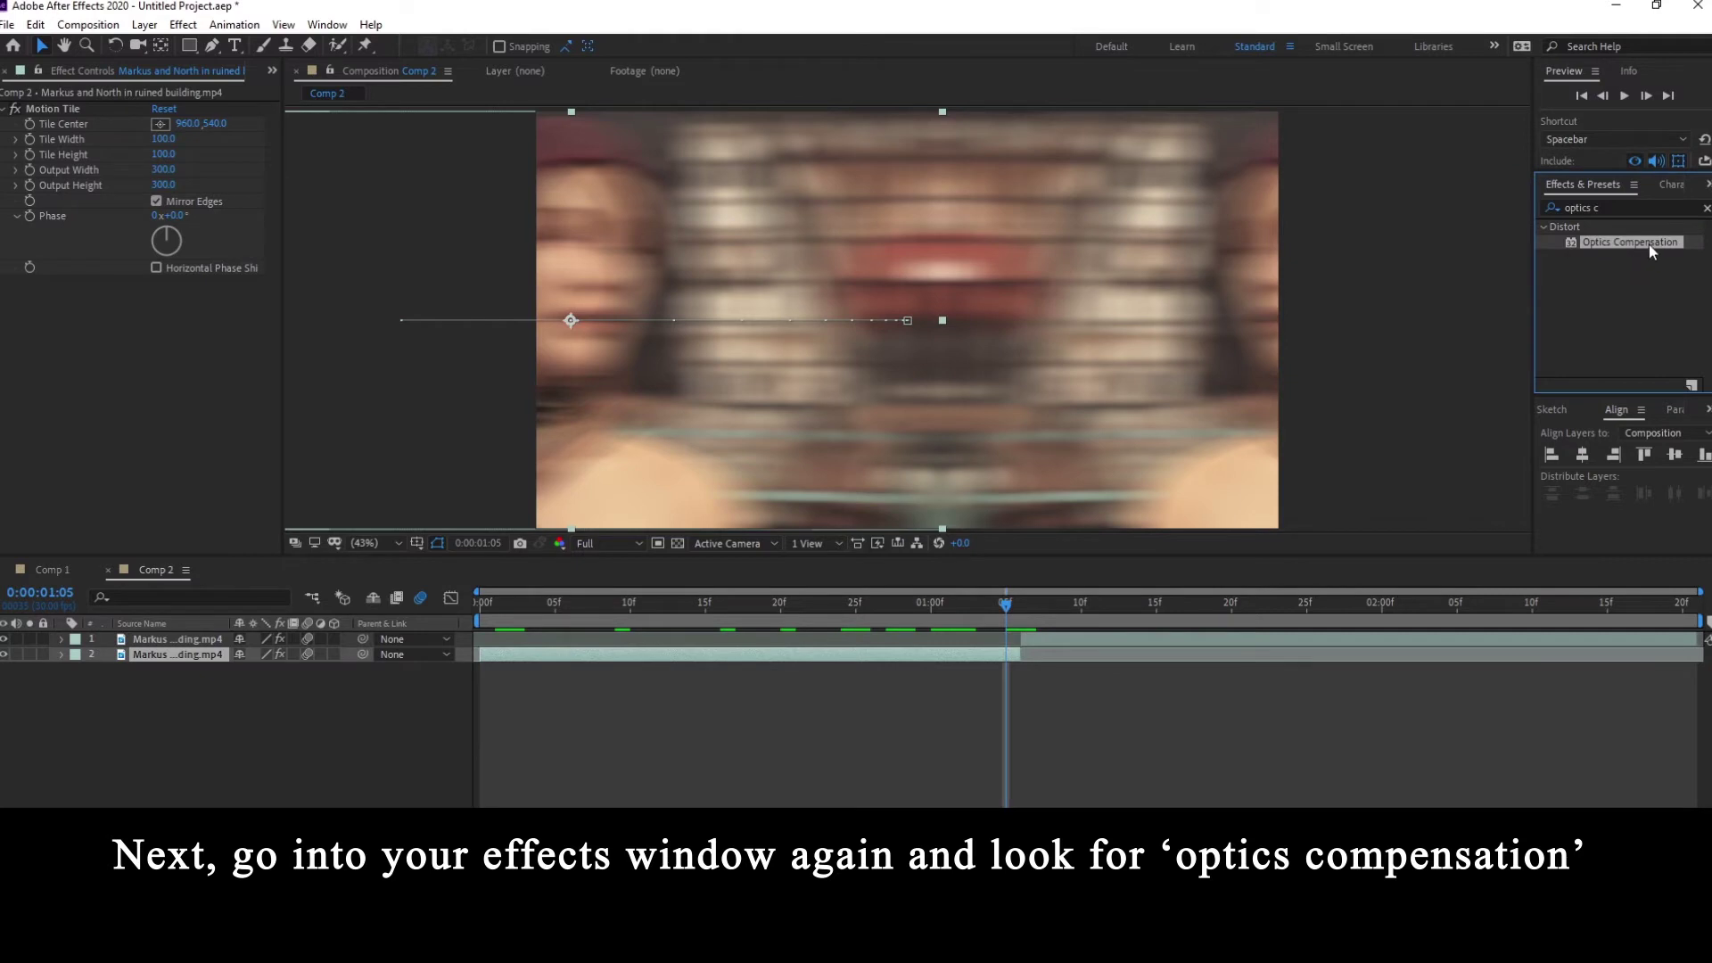
left_click_drag(1636, 239, 945, 653)
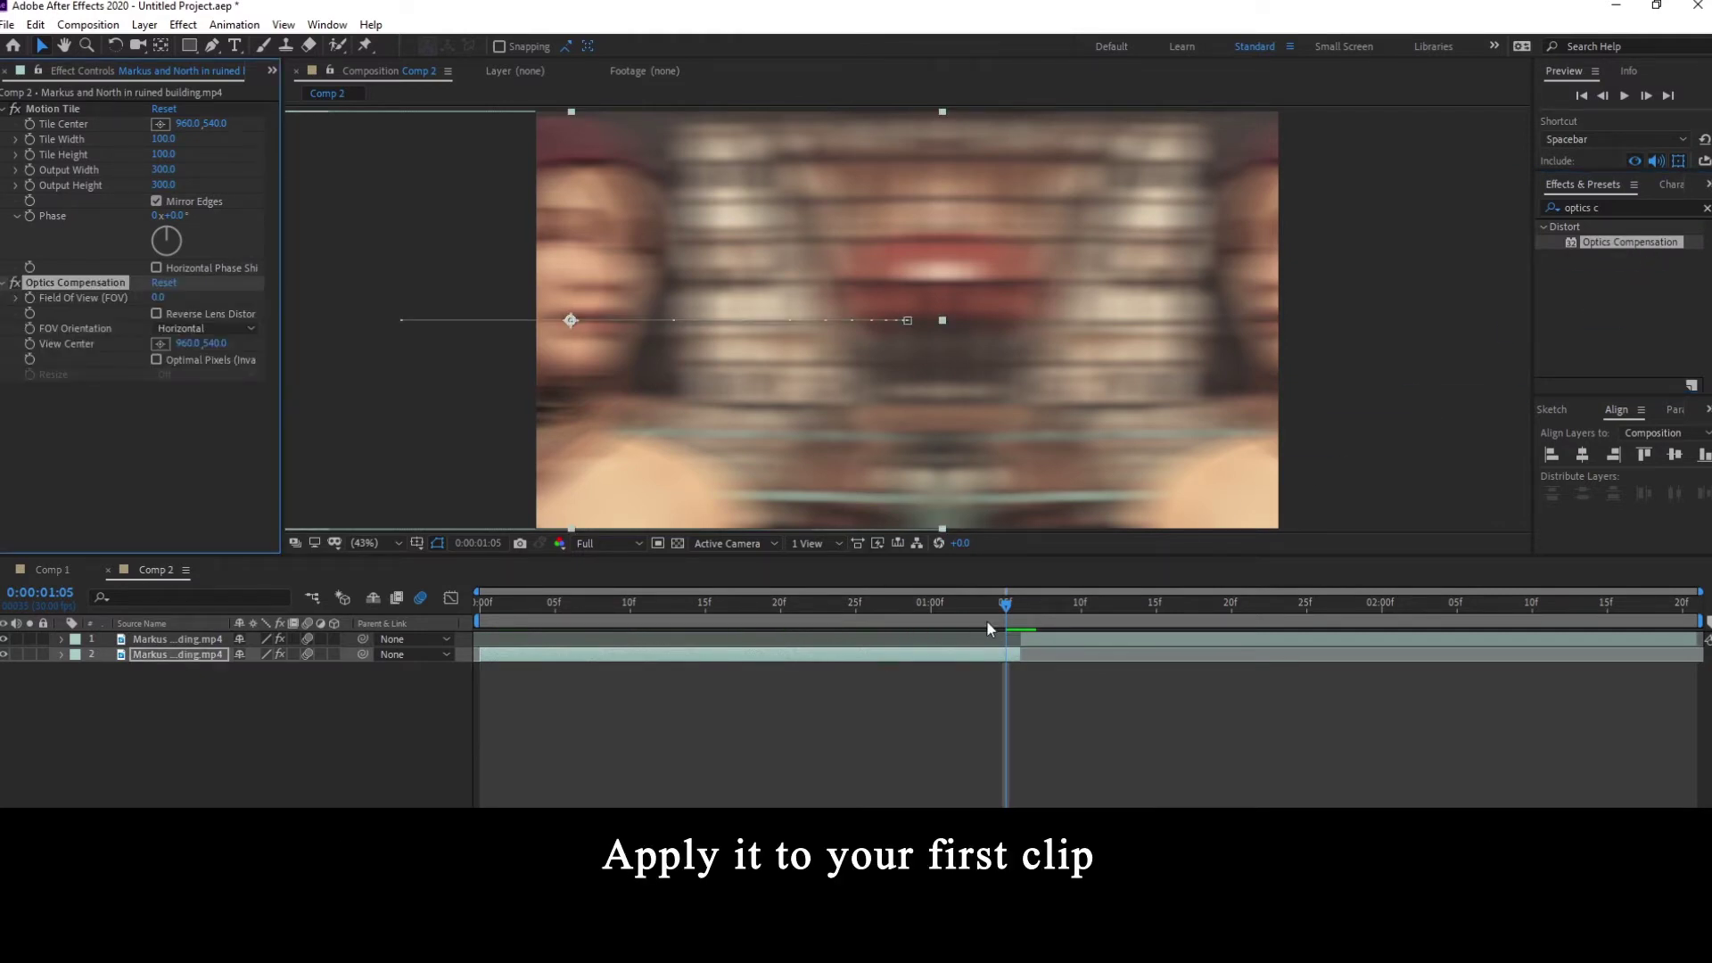
- Enable Reverse Lens Distortion and set layer 2's Field Of View to 130
left_click(158, 313)
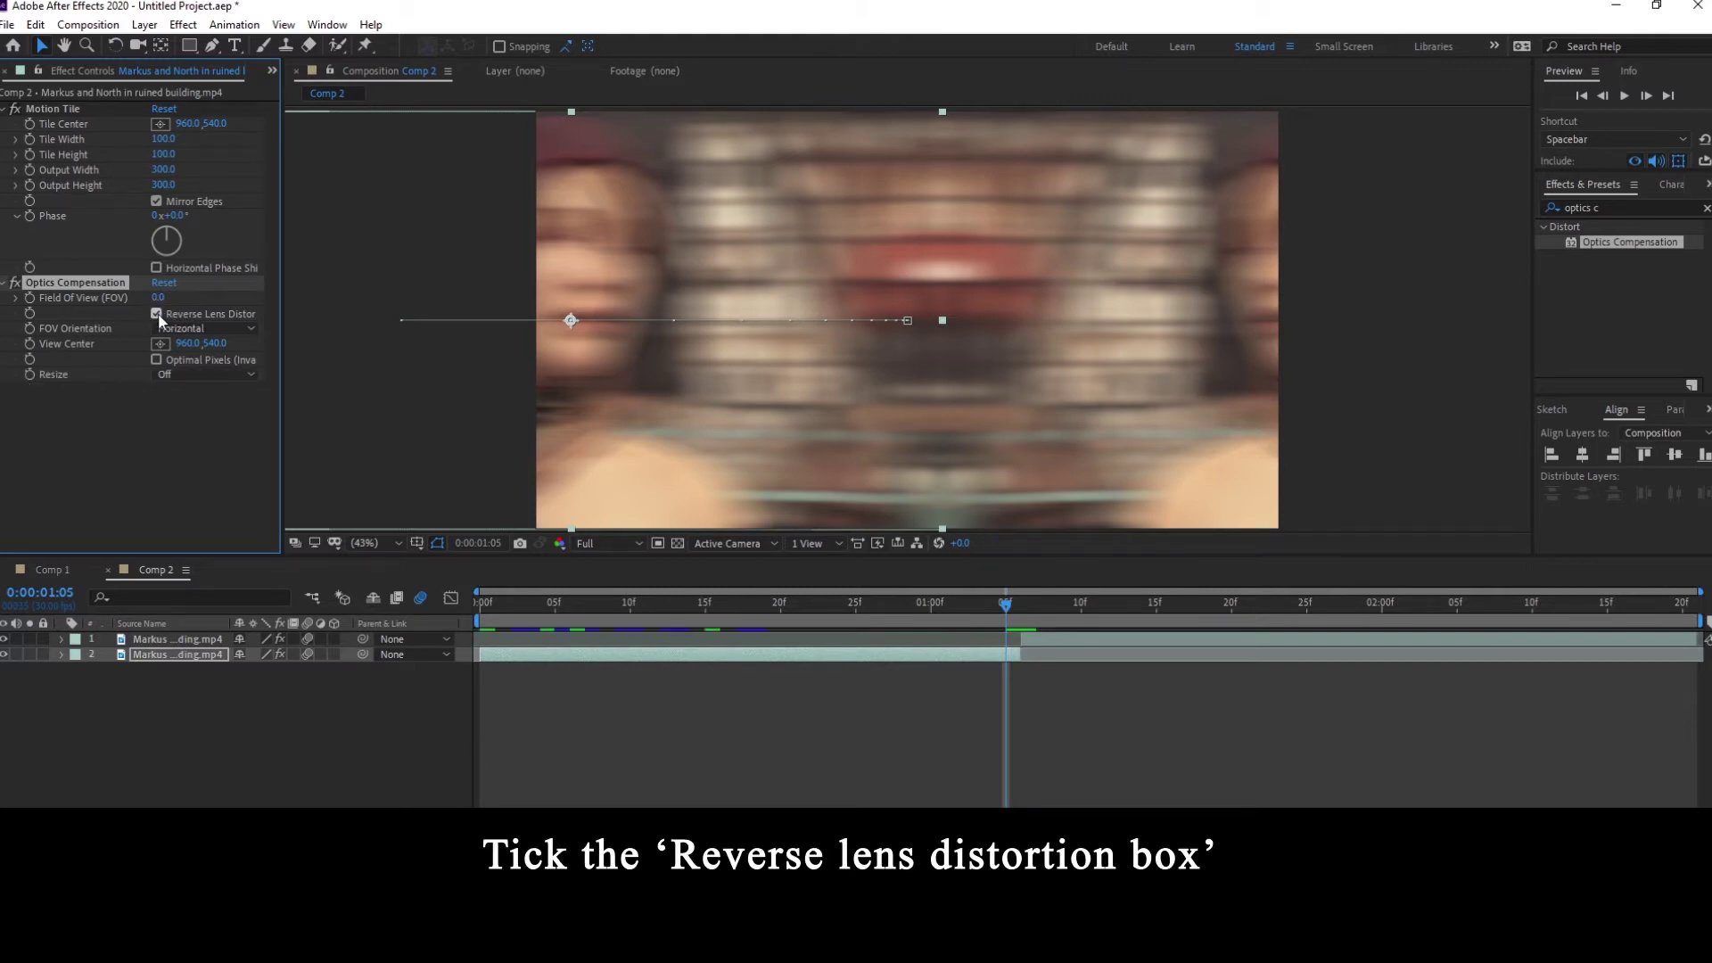
left_click_drag(167, 298, 169, 300)
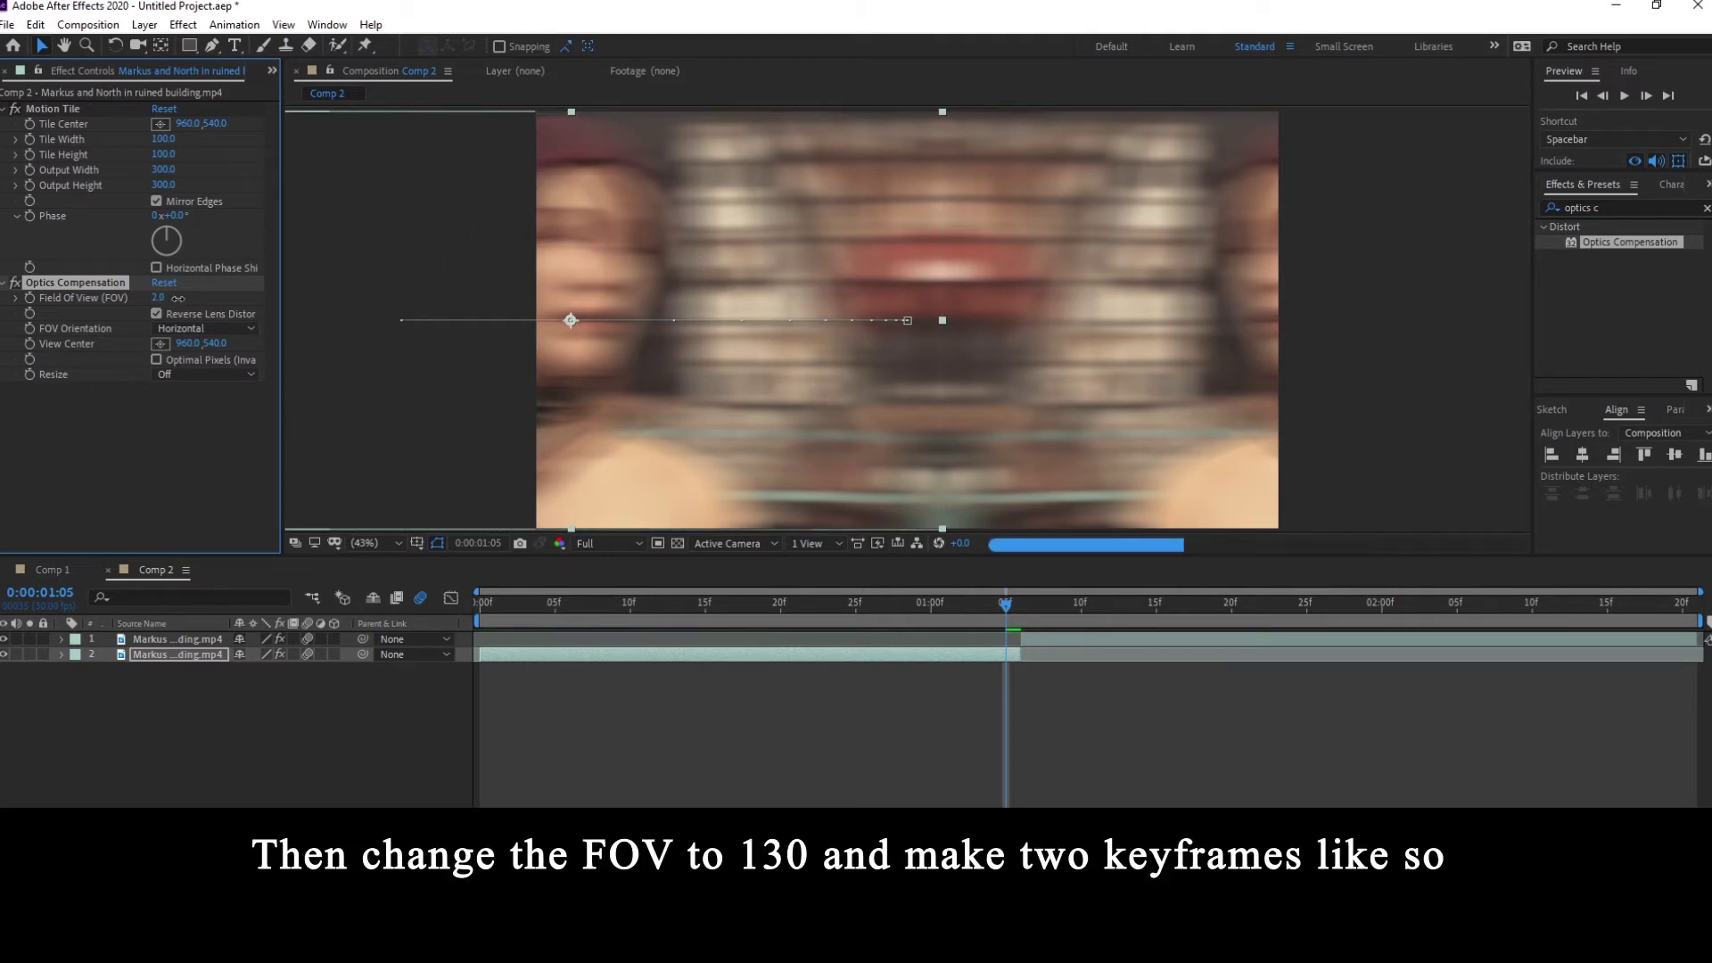
left_click(159, 298)
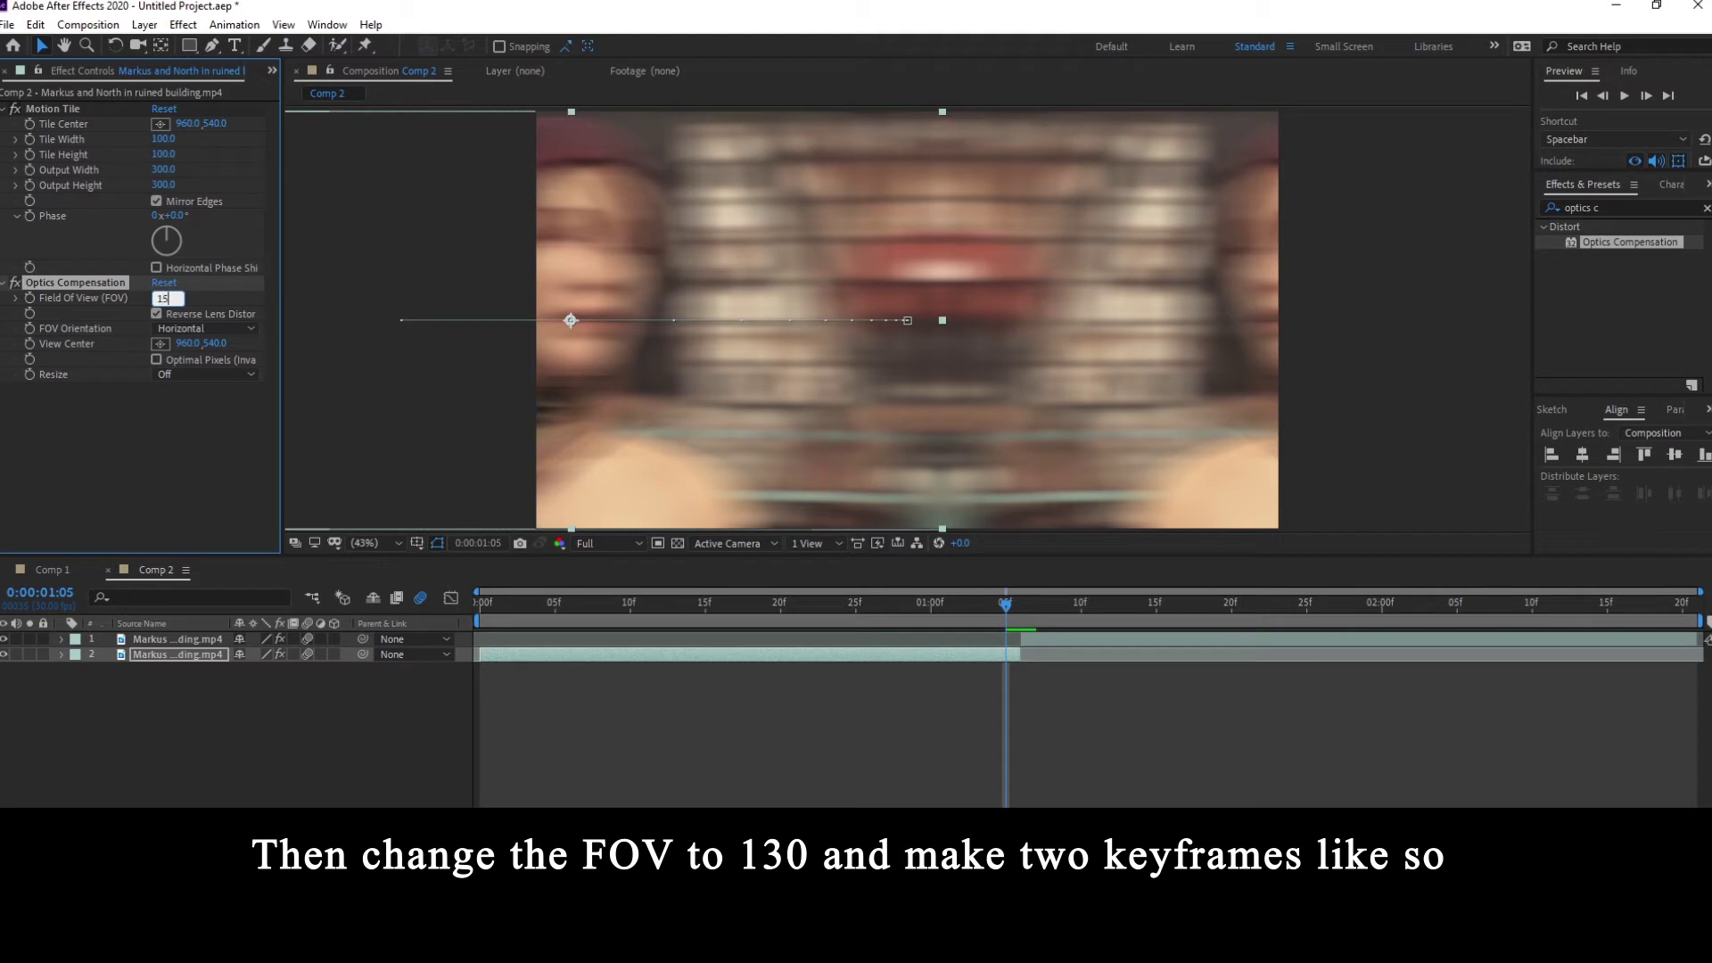
type("0.0")
key("Return")
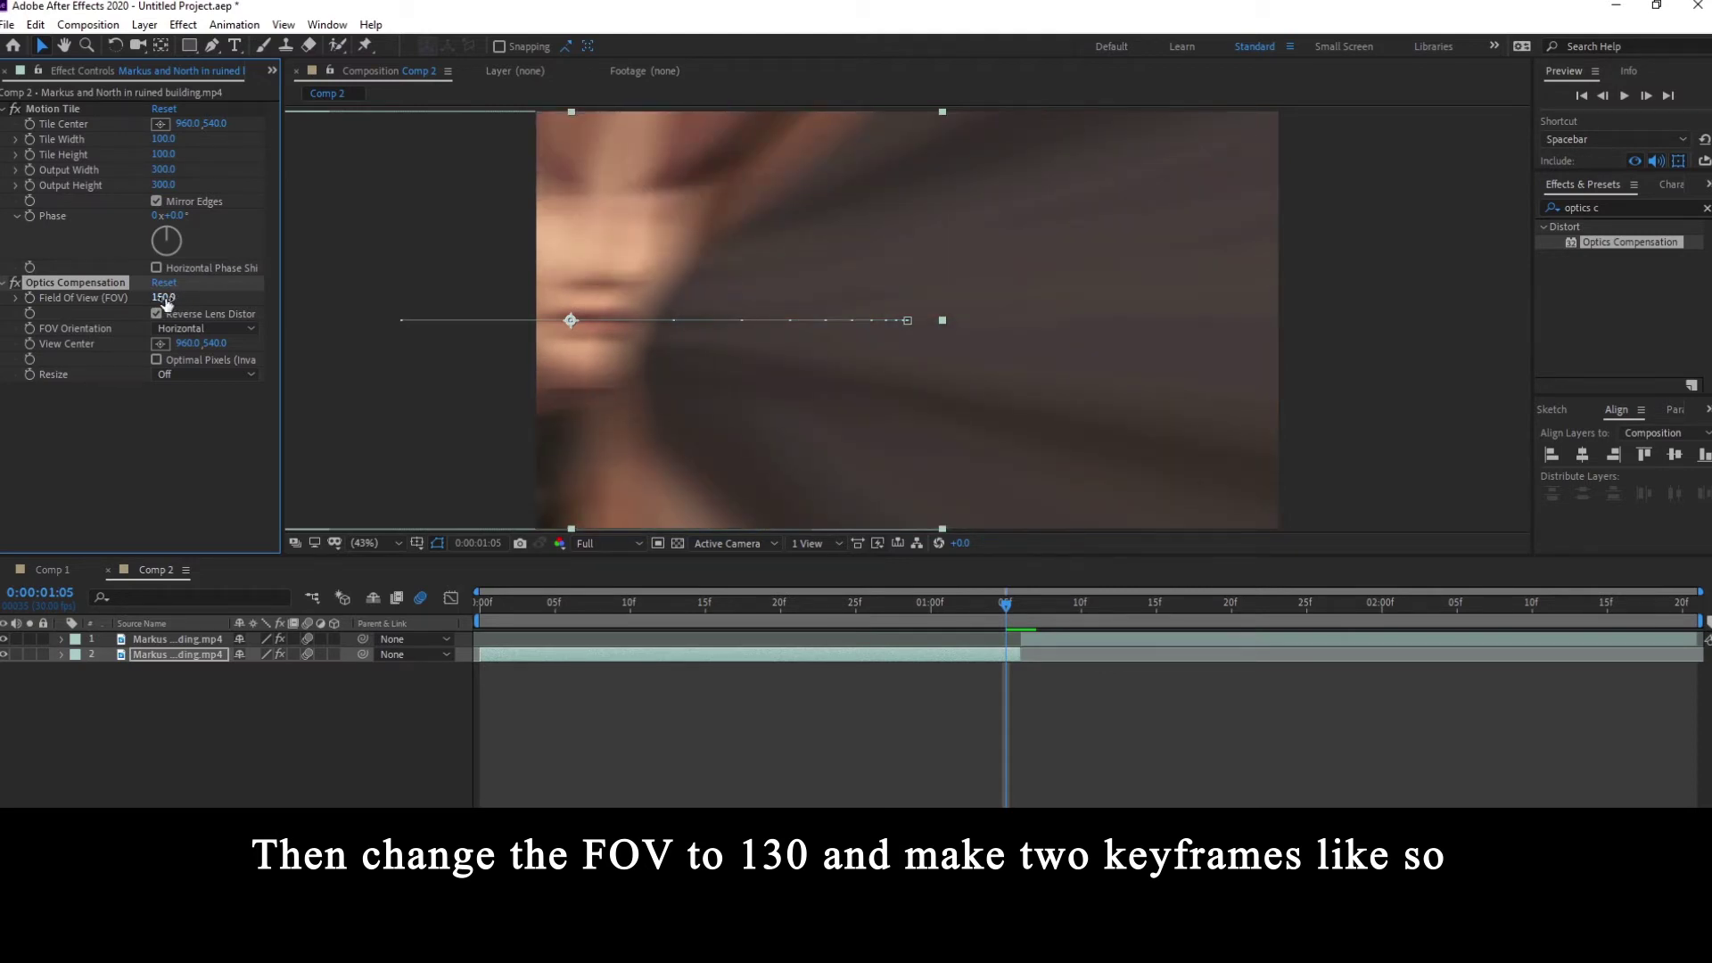
left_click(166, 298)
type("13")
type("0")
key("Return")
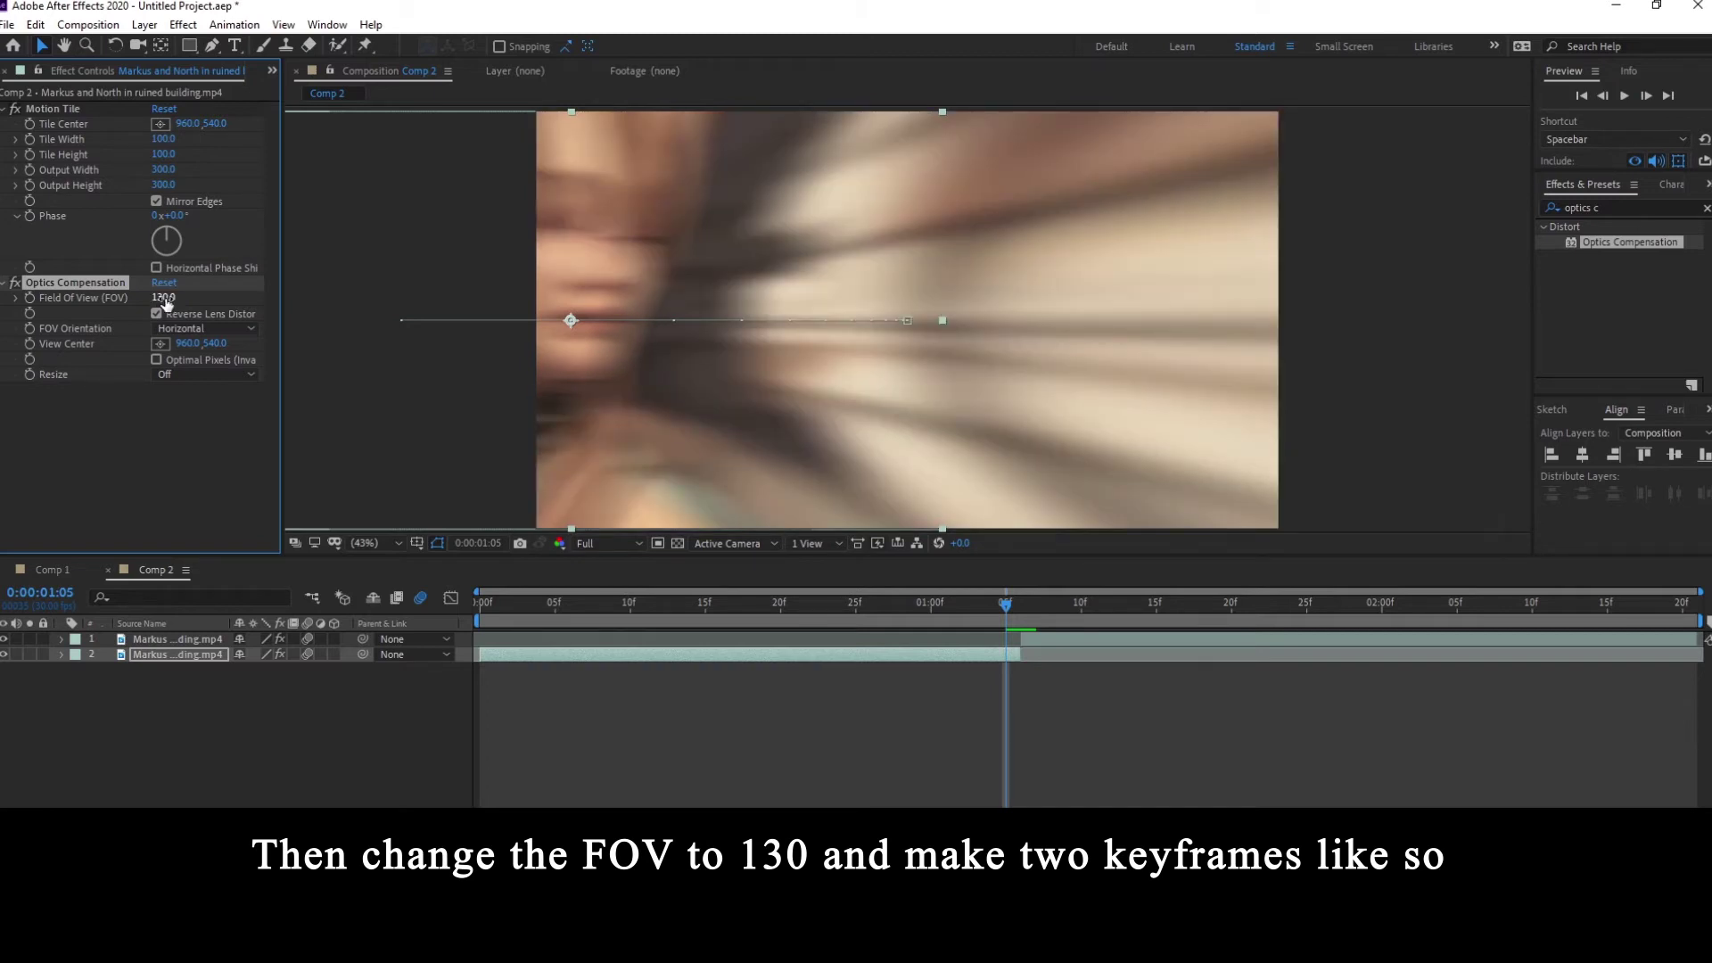
- Reveal layer 2's keyframed properties and select the Optics Compensation effect
left_click(984, 658)
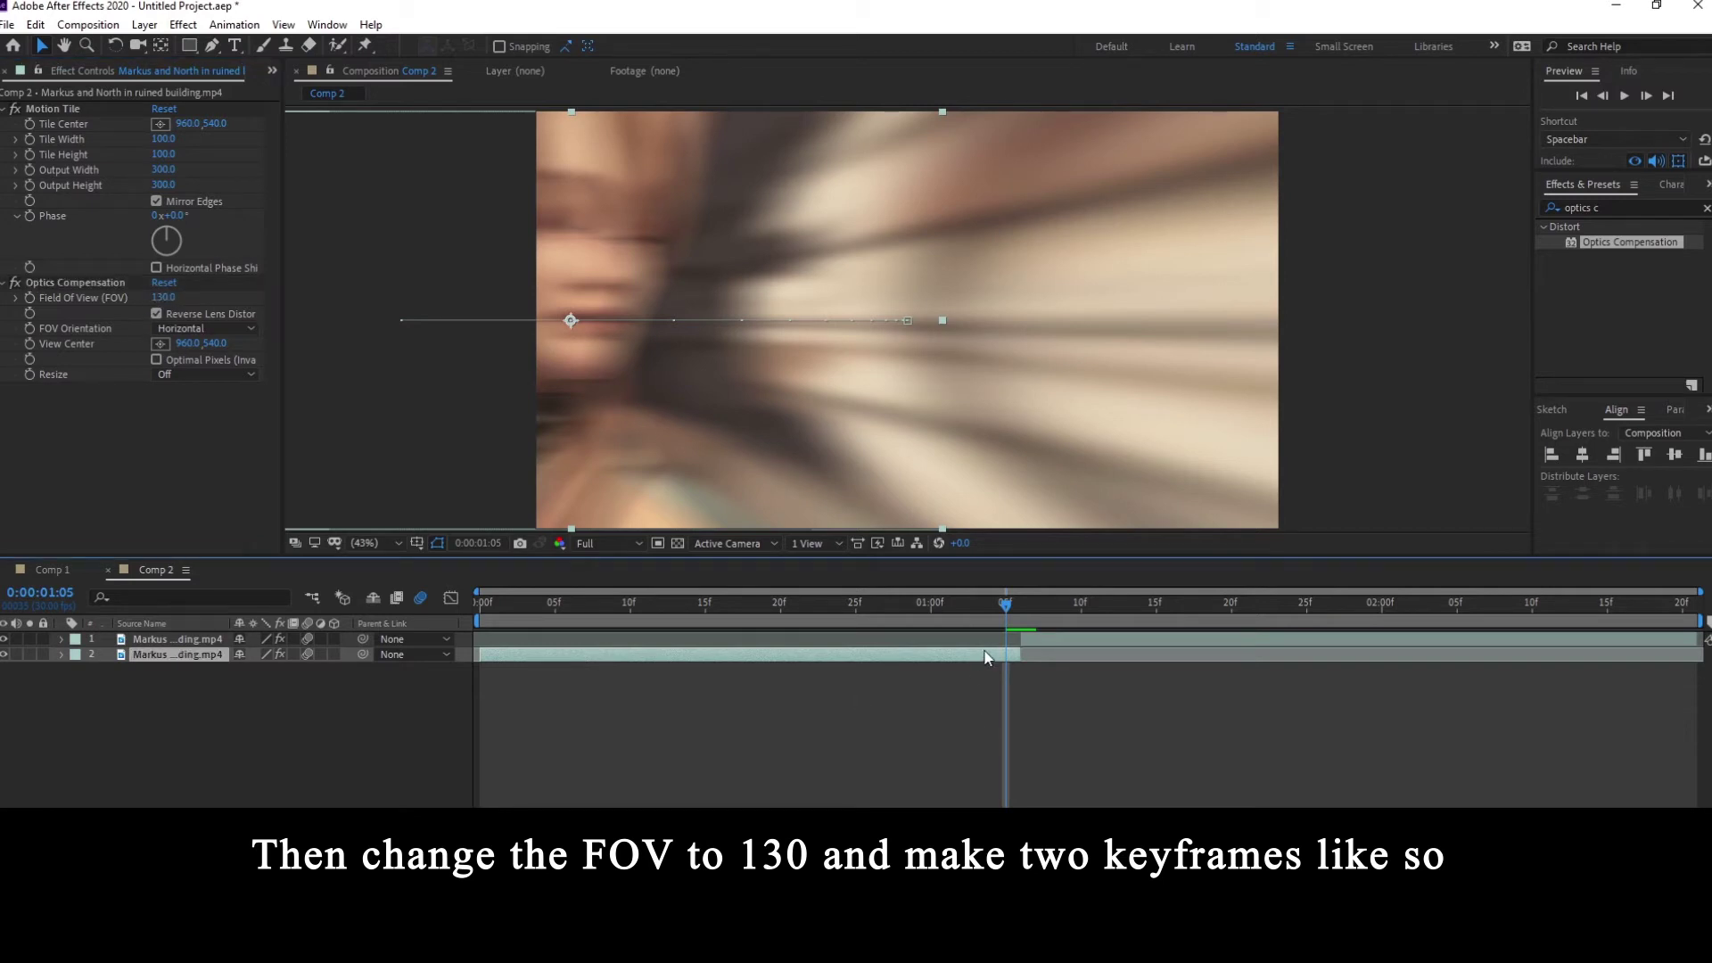
key("p")
left_click(53, 282)
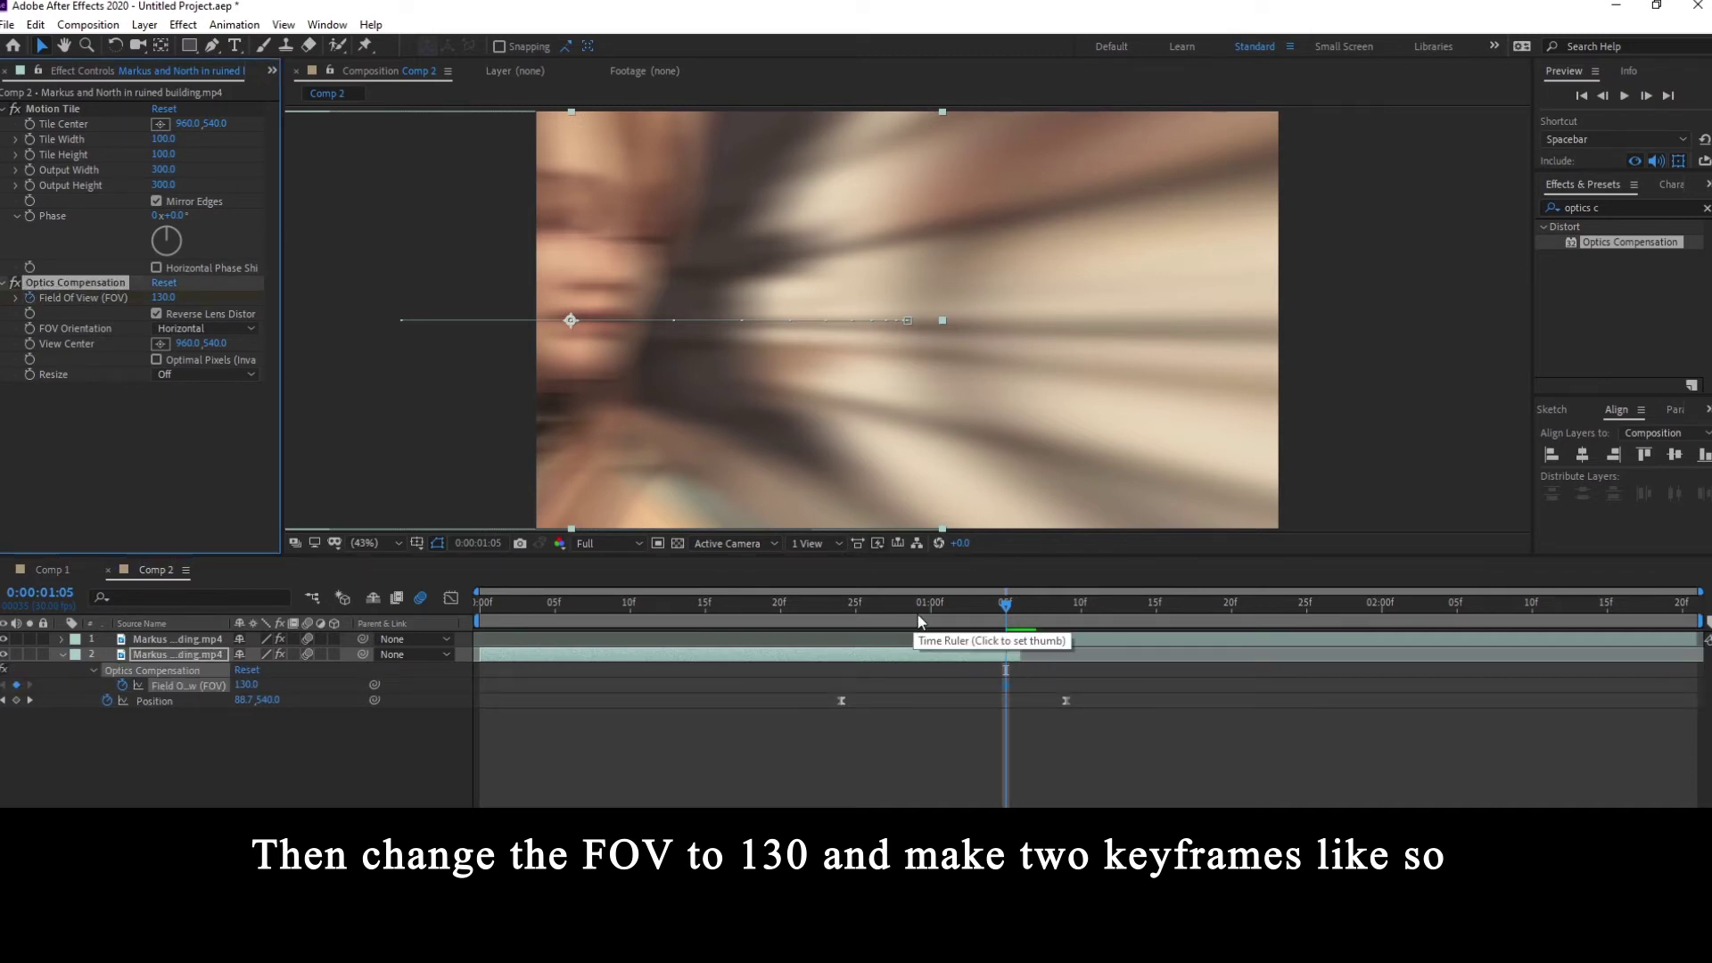
- Step back to 0:22 and add a Field Of View keyframe of 0 on layer 2
key("shift+Page_Up")
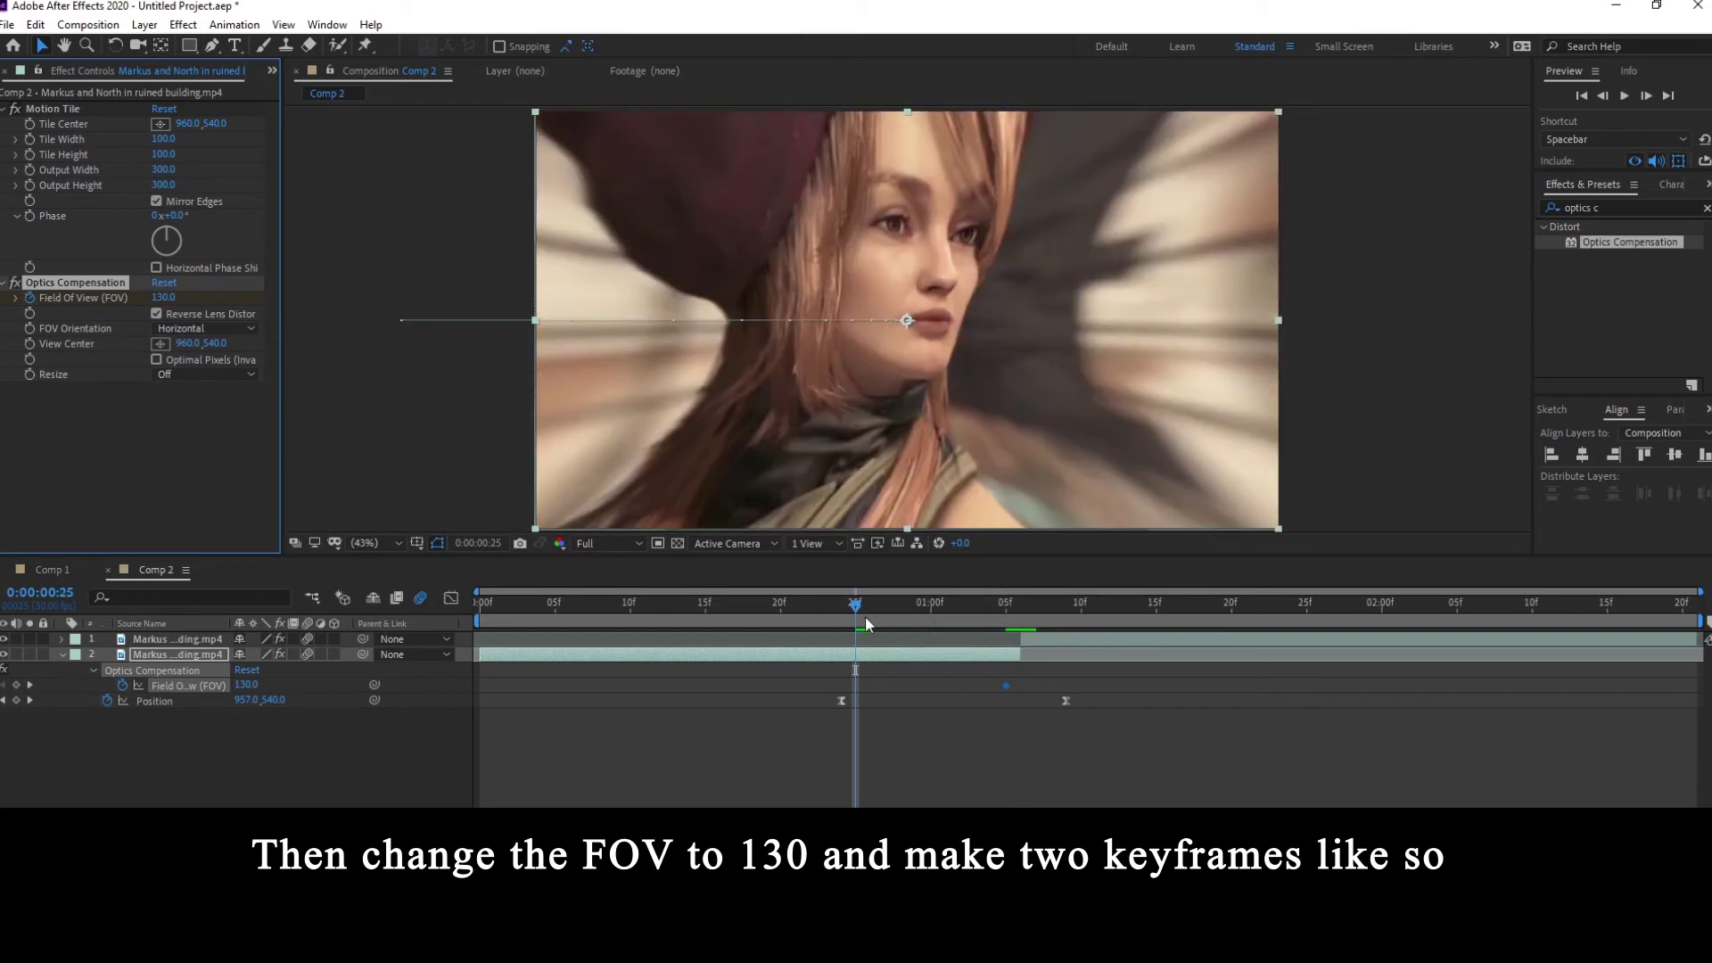
left_click(842, 615)
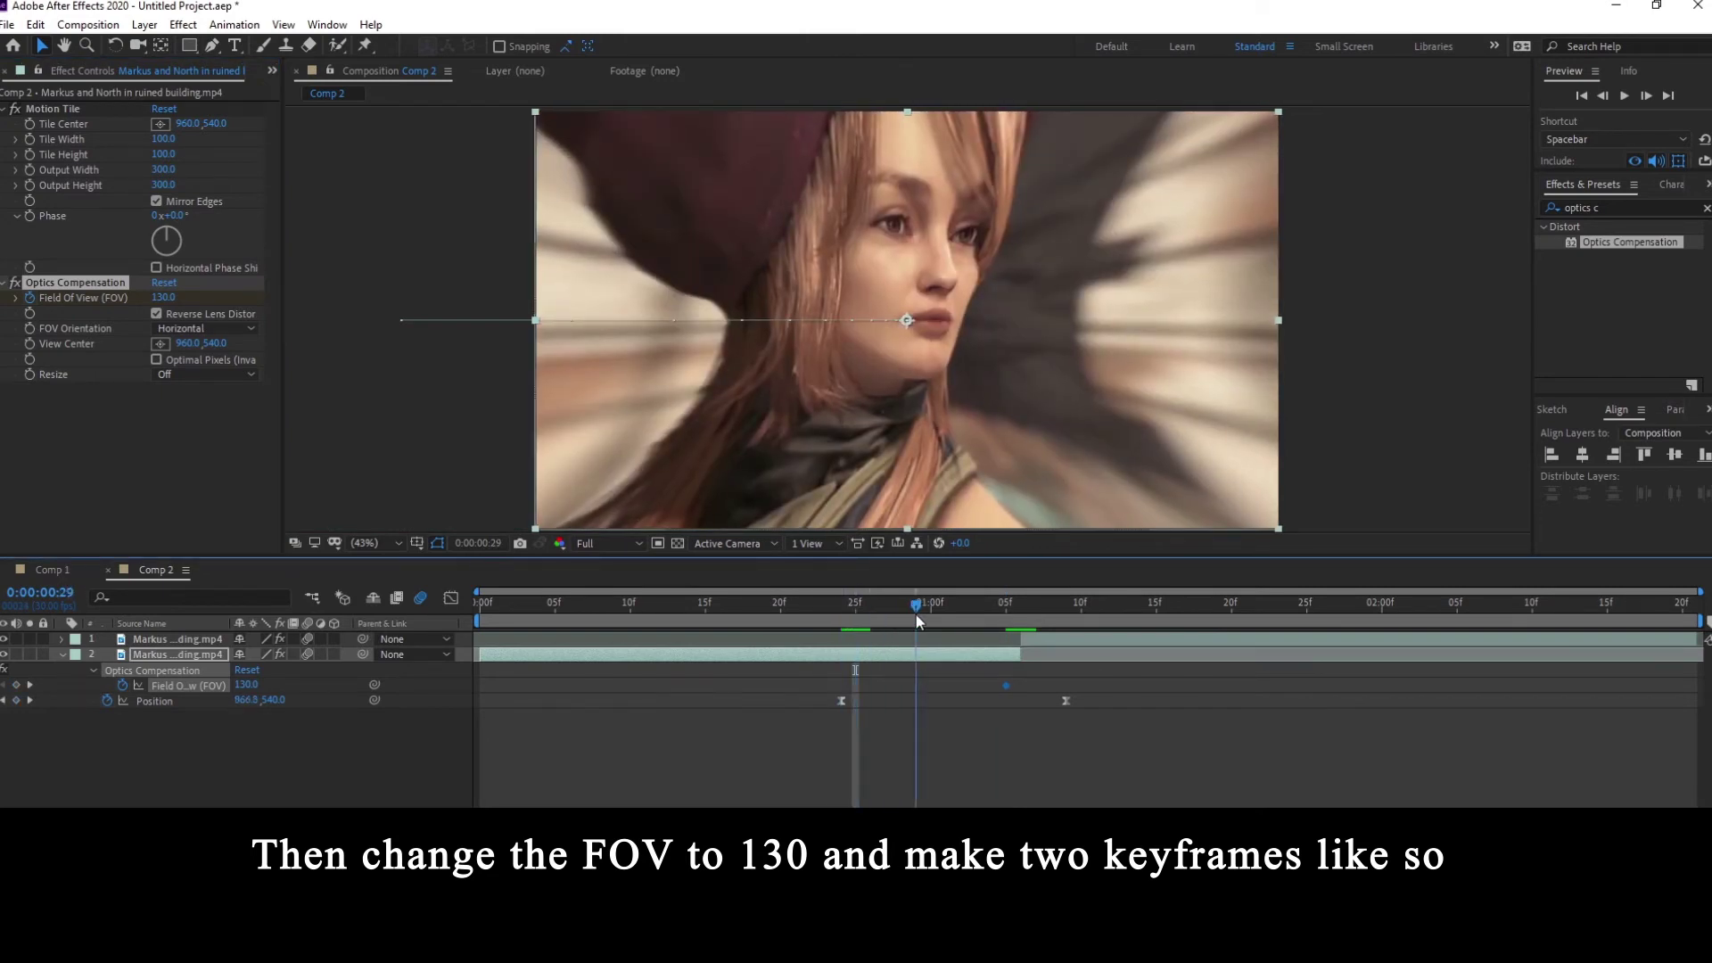
left_click_drag(843, 613, 840, 613)
key("Page_Up")
key("Page_Up")
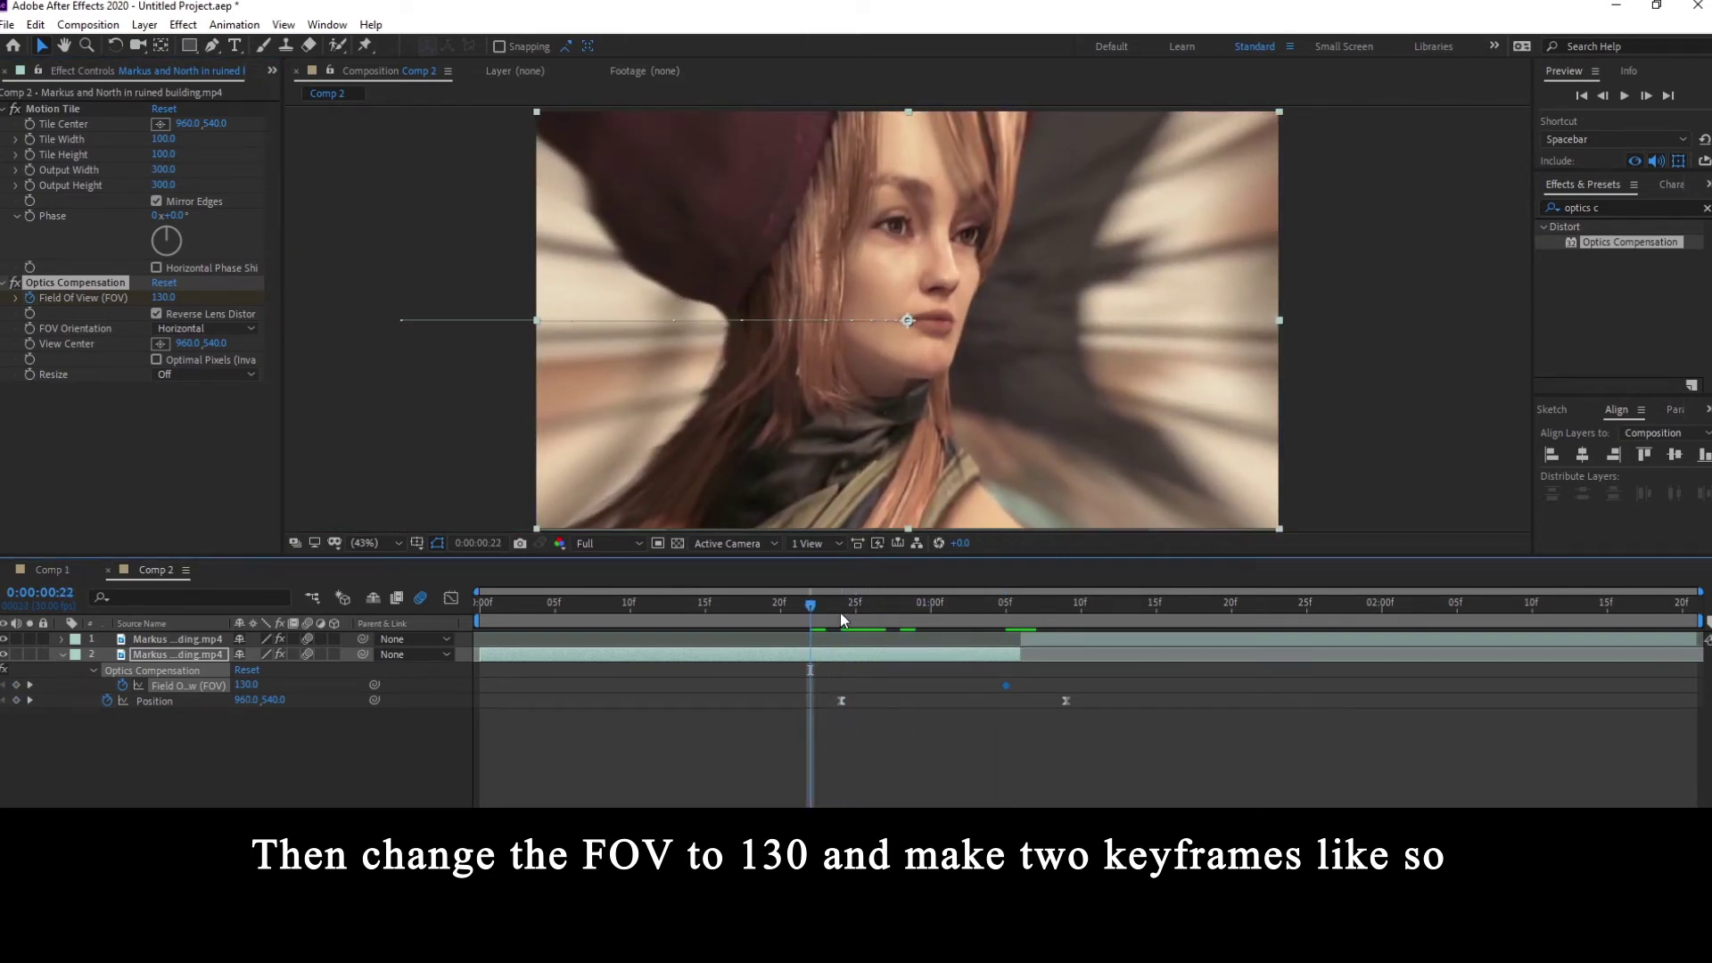
left_click(16, 685)
type("0")
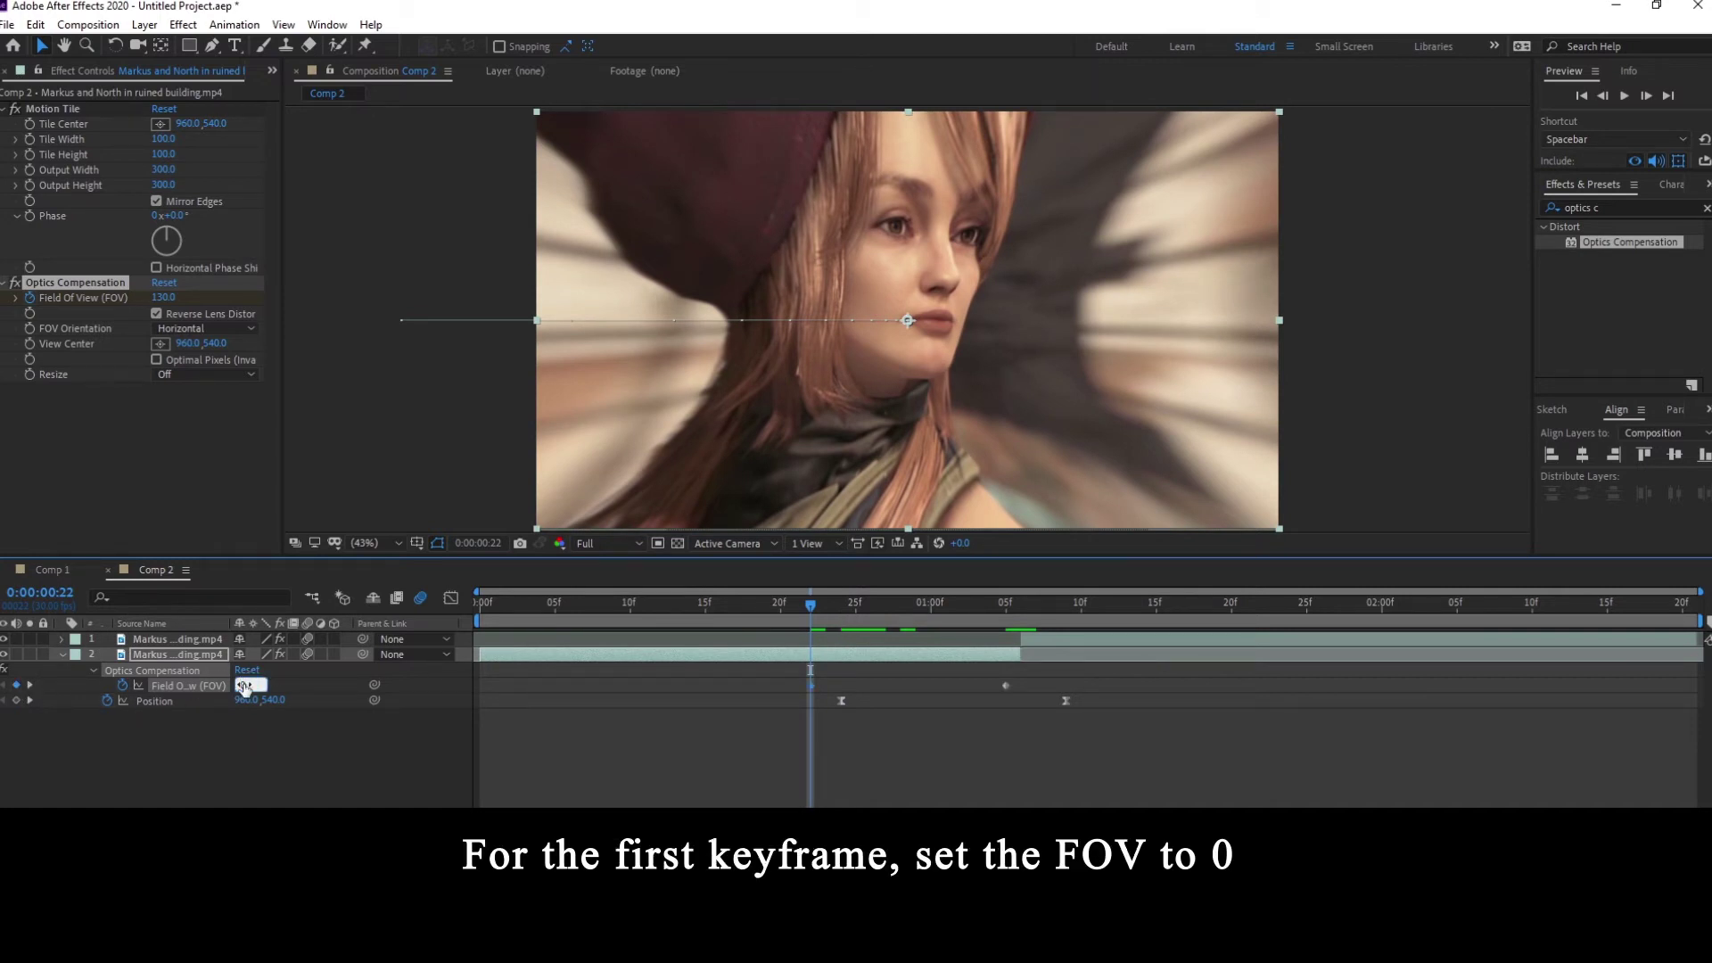
key("Return")
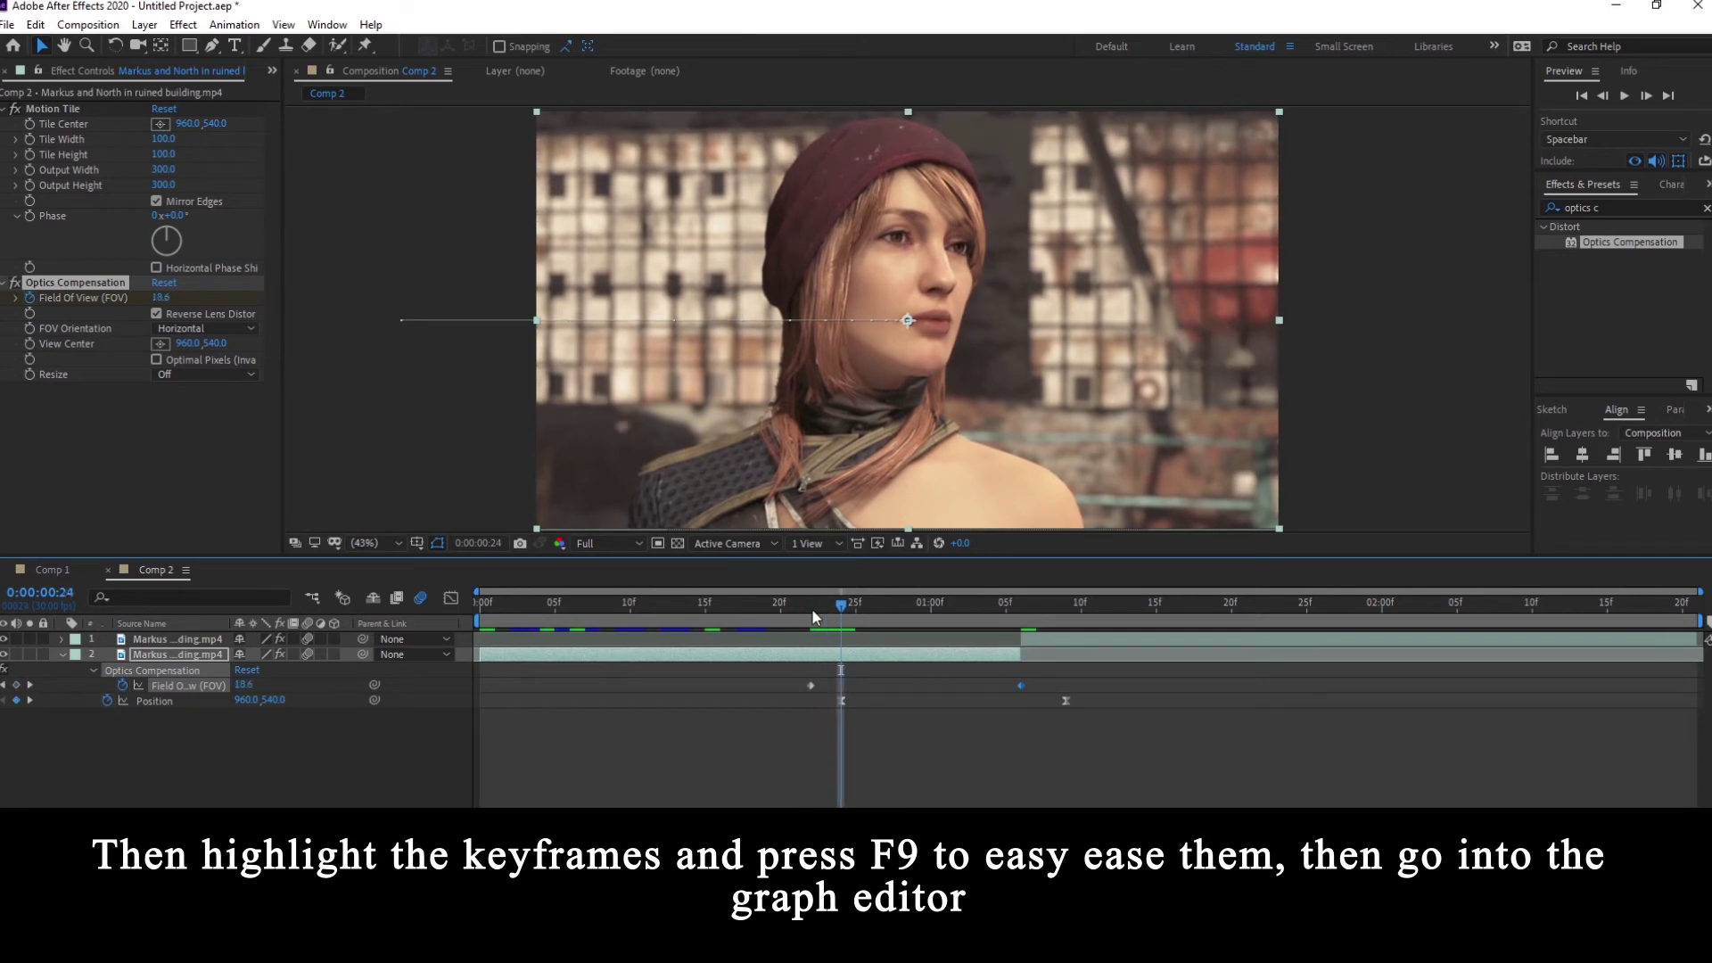
- Set the time to 1:06 and easy-ease both Field Of View keyframes
left_click_drag(1039, 622, 1021, 628)
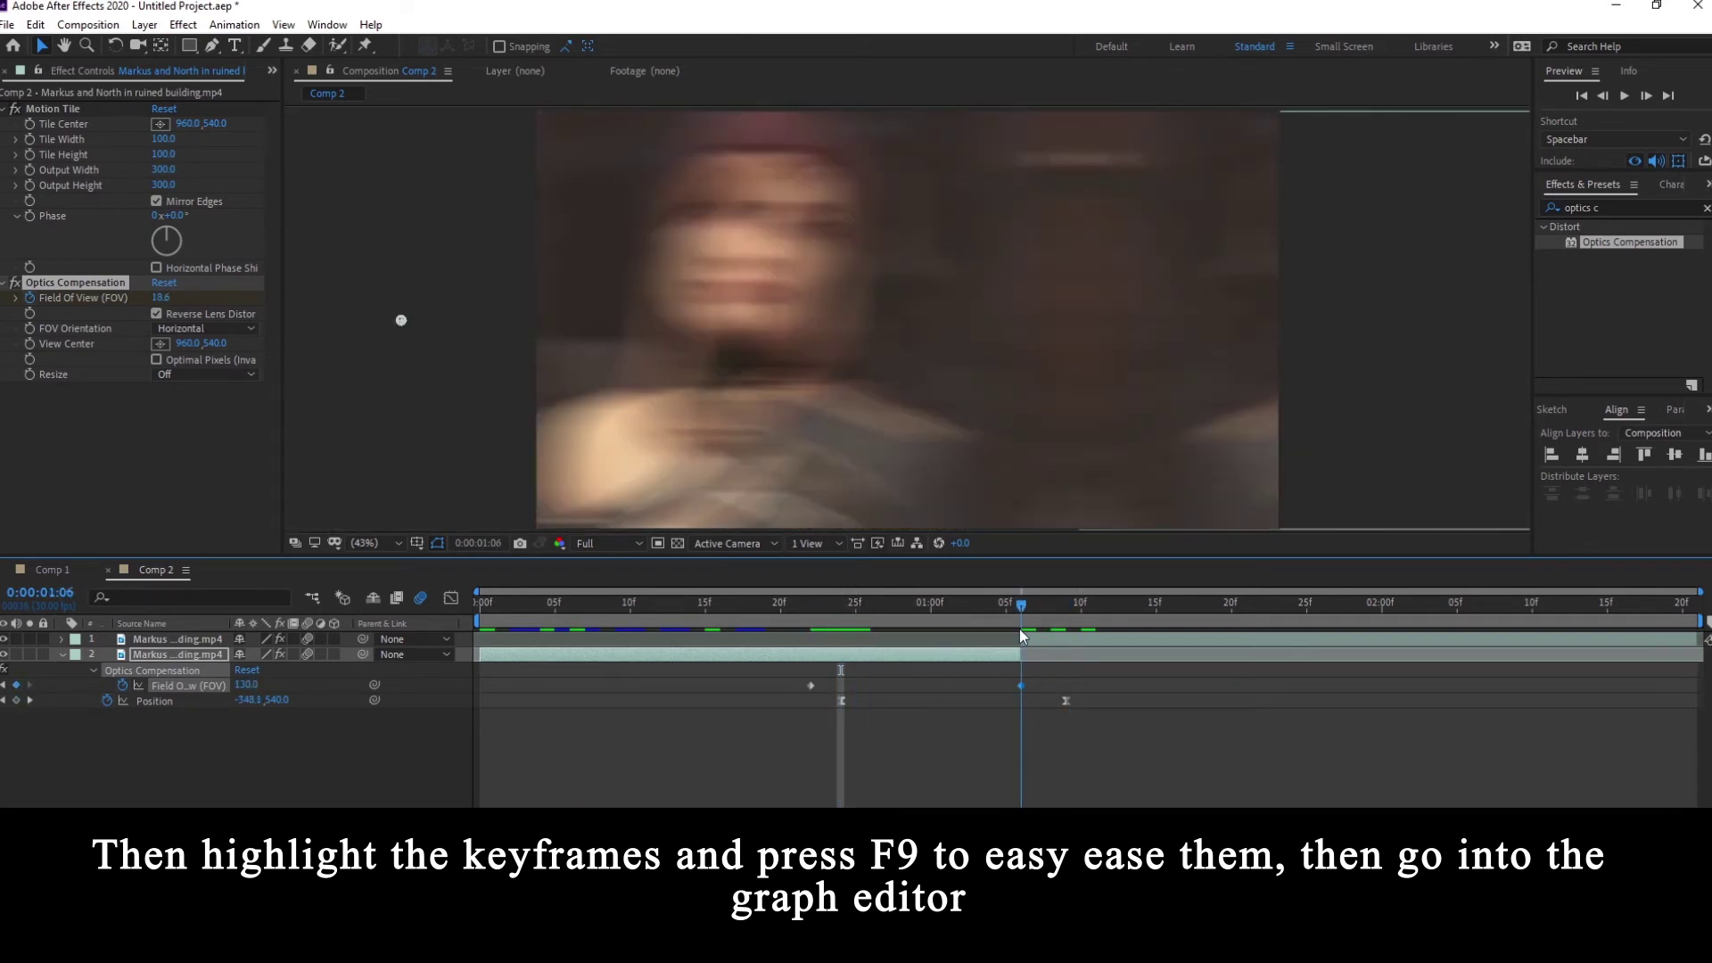
left_click(749, 685)
left_click_drag(749, 691, 743, 698)
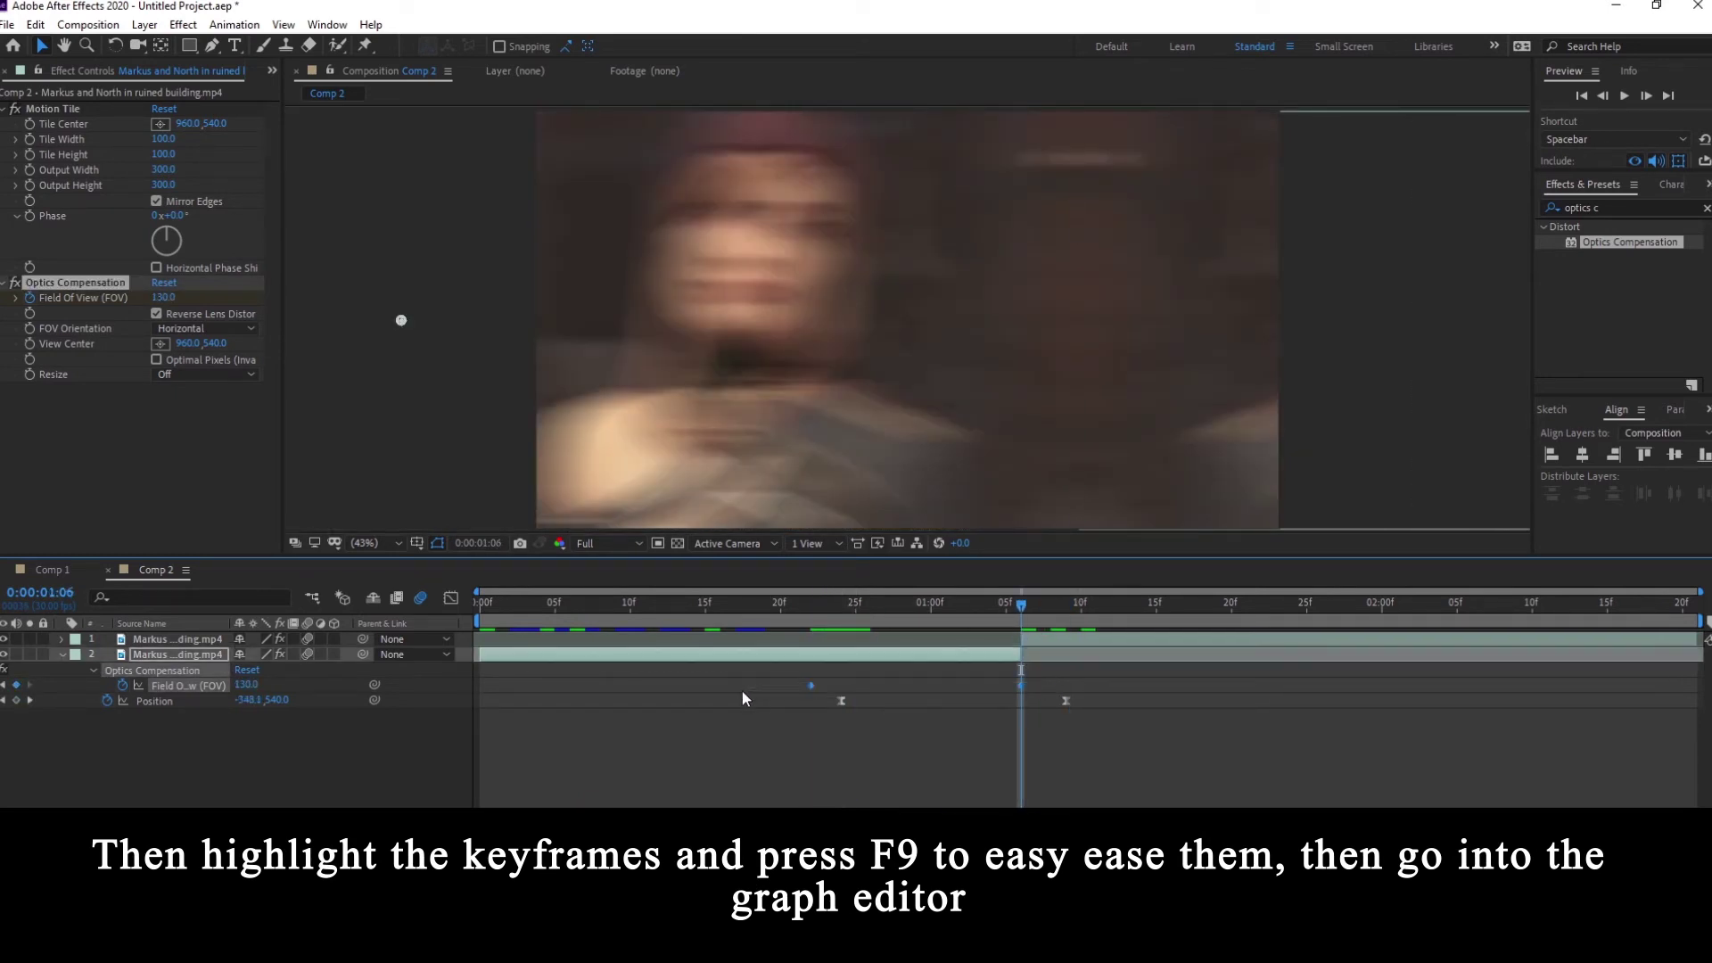
key("F9")
- Reshape the FOV speed curve so its sharp peak lines up with the cut
left_click(451, 597)
mouse_move(657, 638)
left_mouse_down()
mouse_move(843, 721)
mouse_move(976, 702)
left_mouse_up()
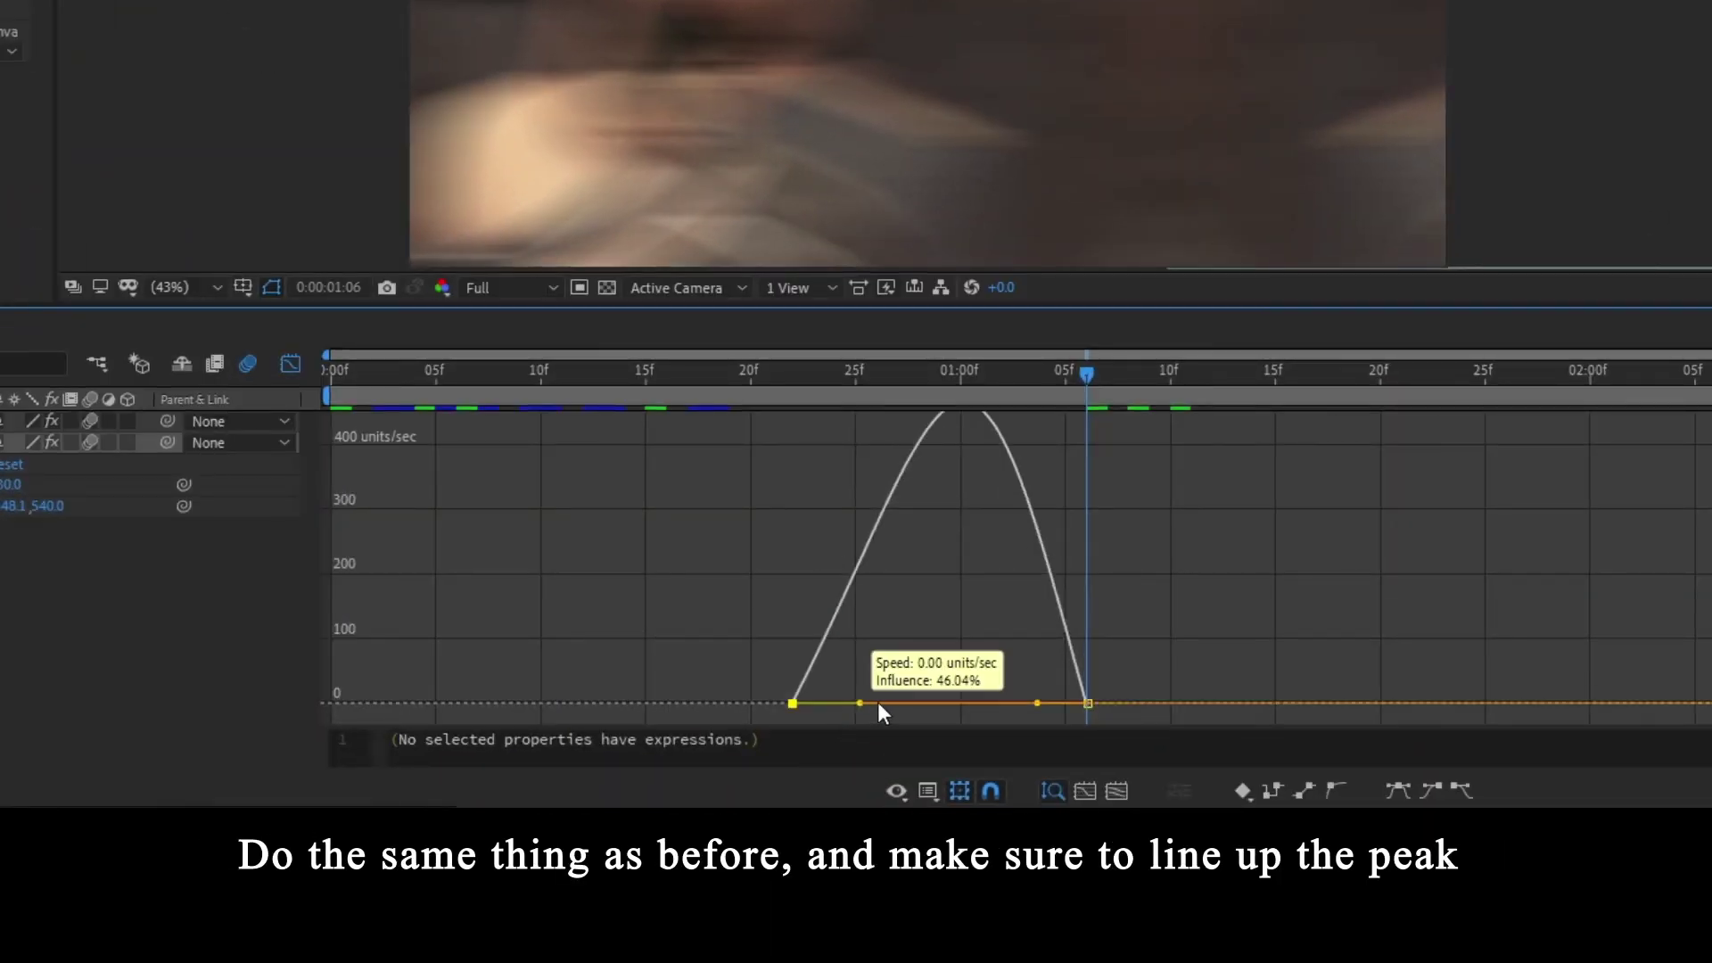
left_click_drag(1088, 704, 1171, 704)
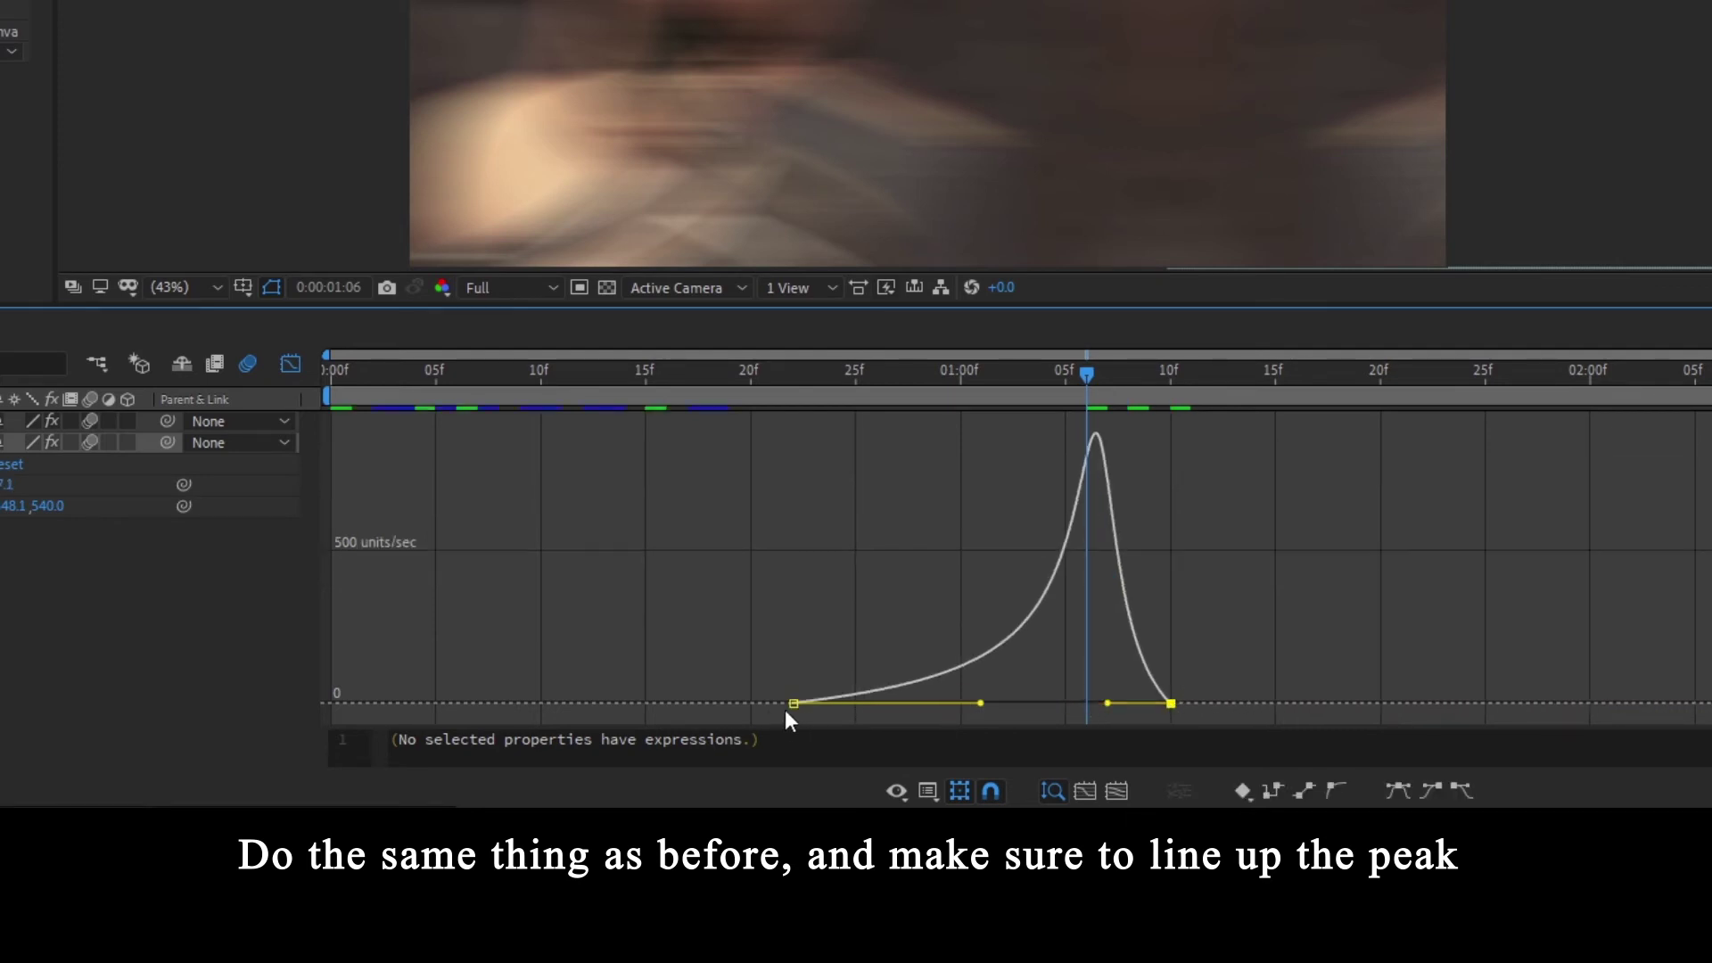
left_click_drag(788, 706, 753, 705)
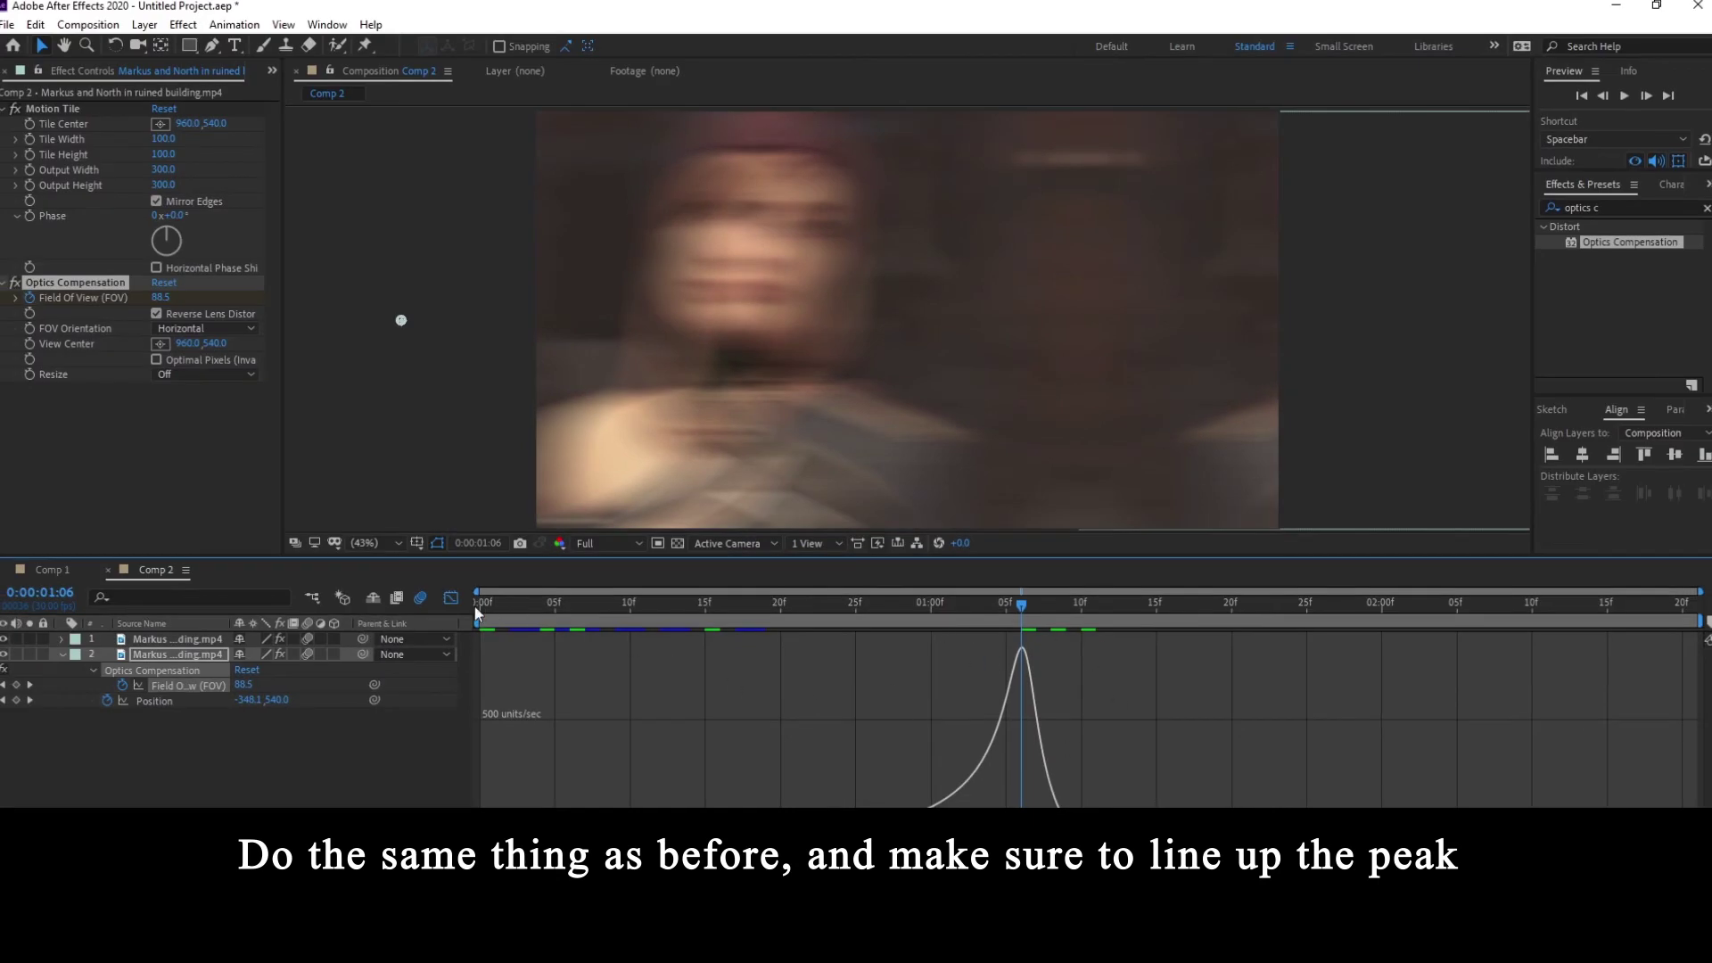
left_click(451, 597)
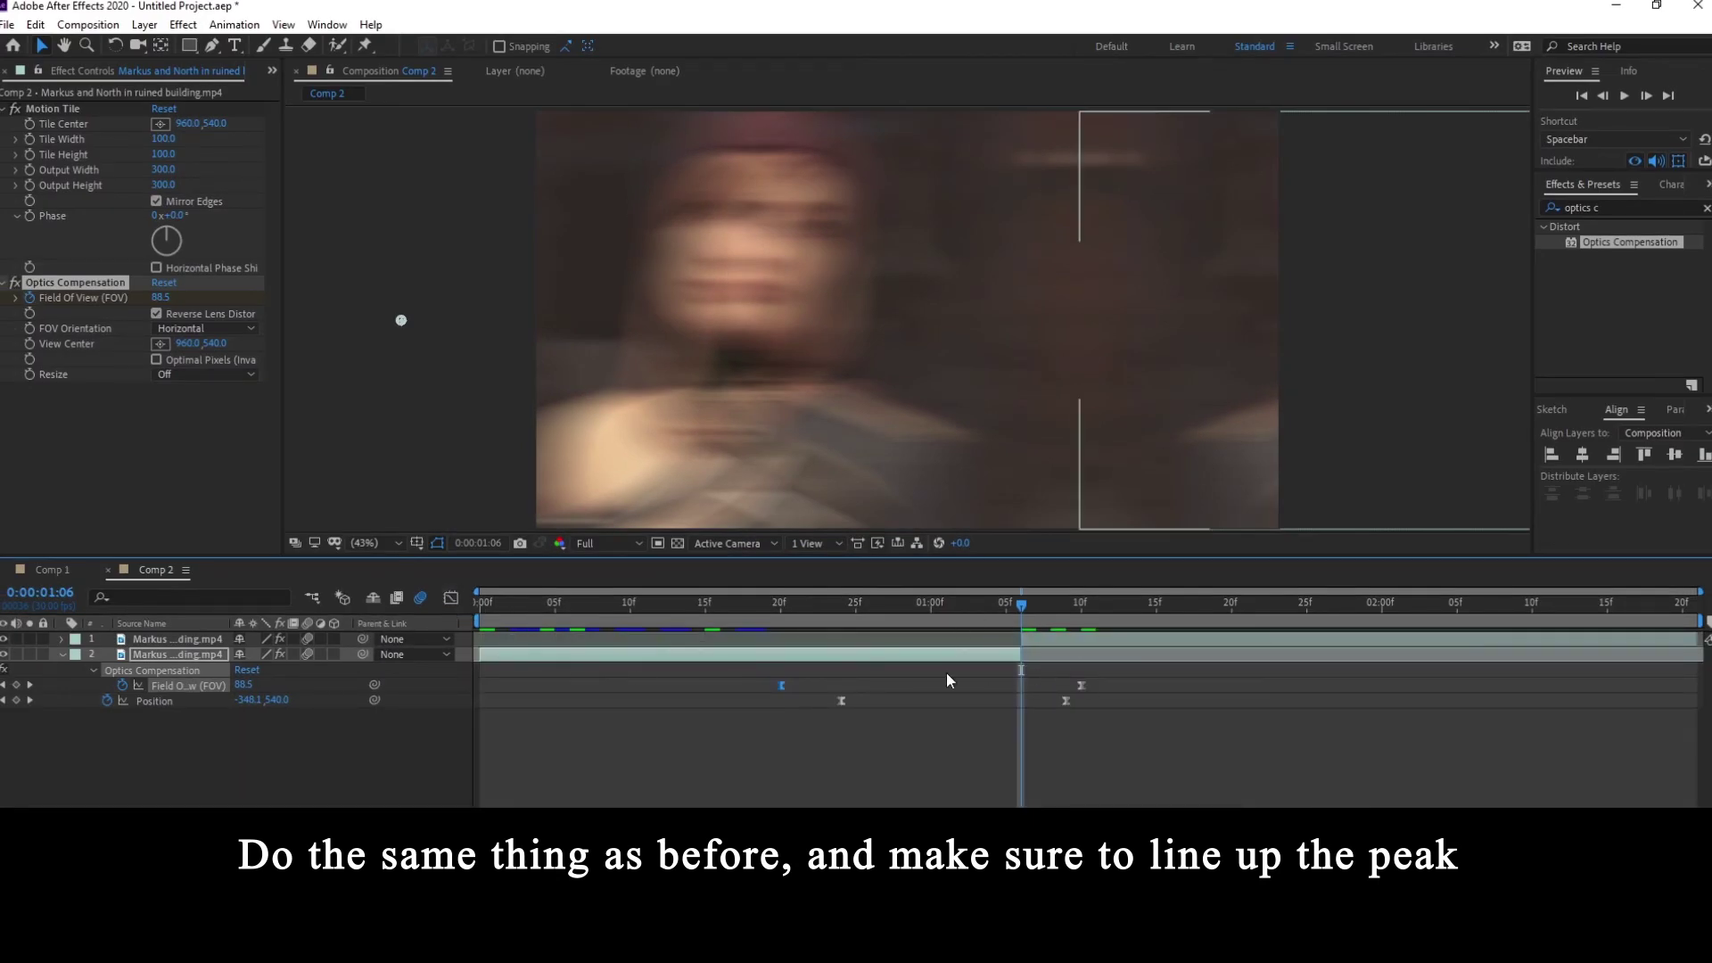
- Compare the FOV and Position speed peaks, then select the second clip's layer
left_click_drag(715, 667, 1160, 718)
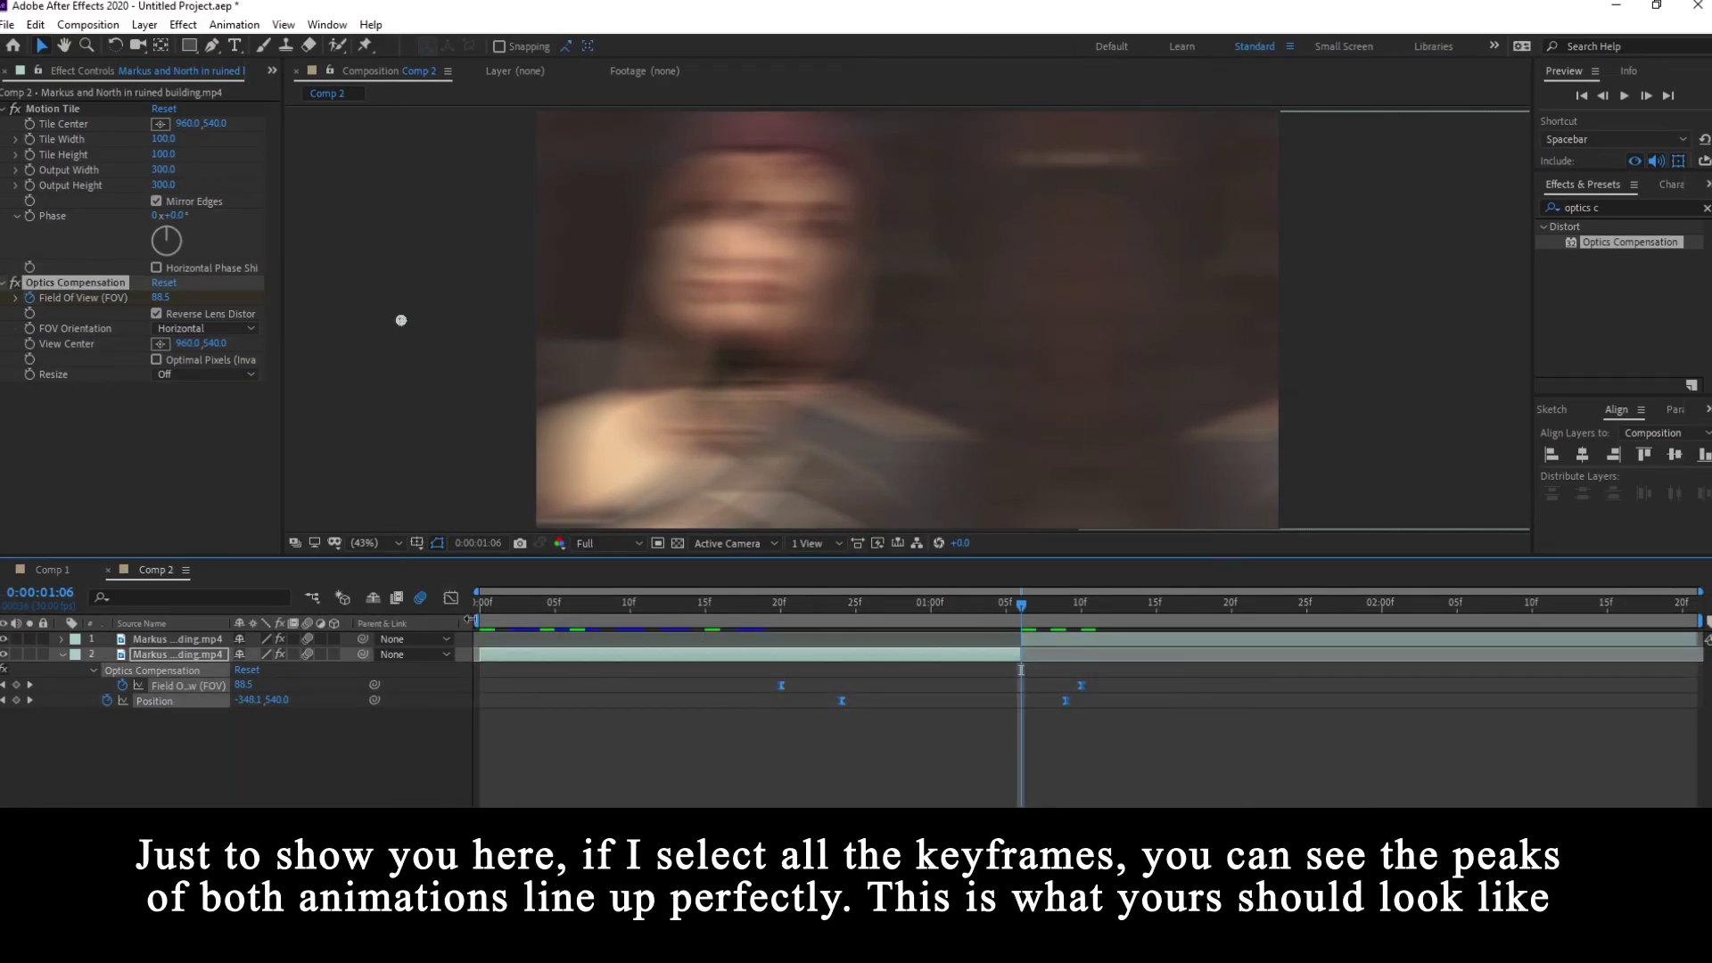
key("shift+F3")
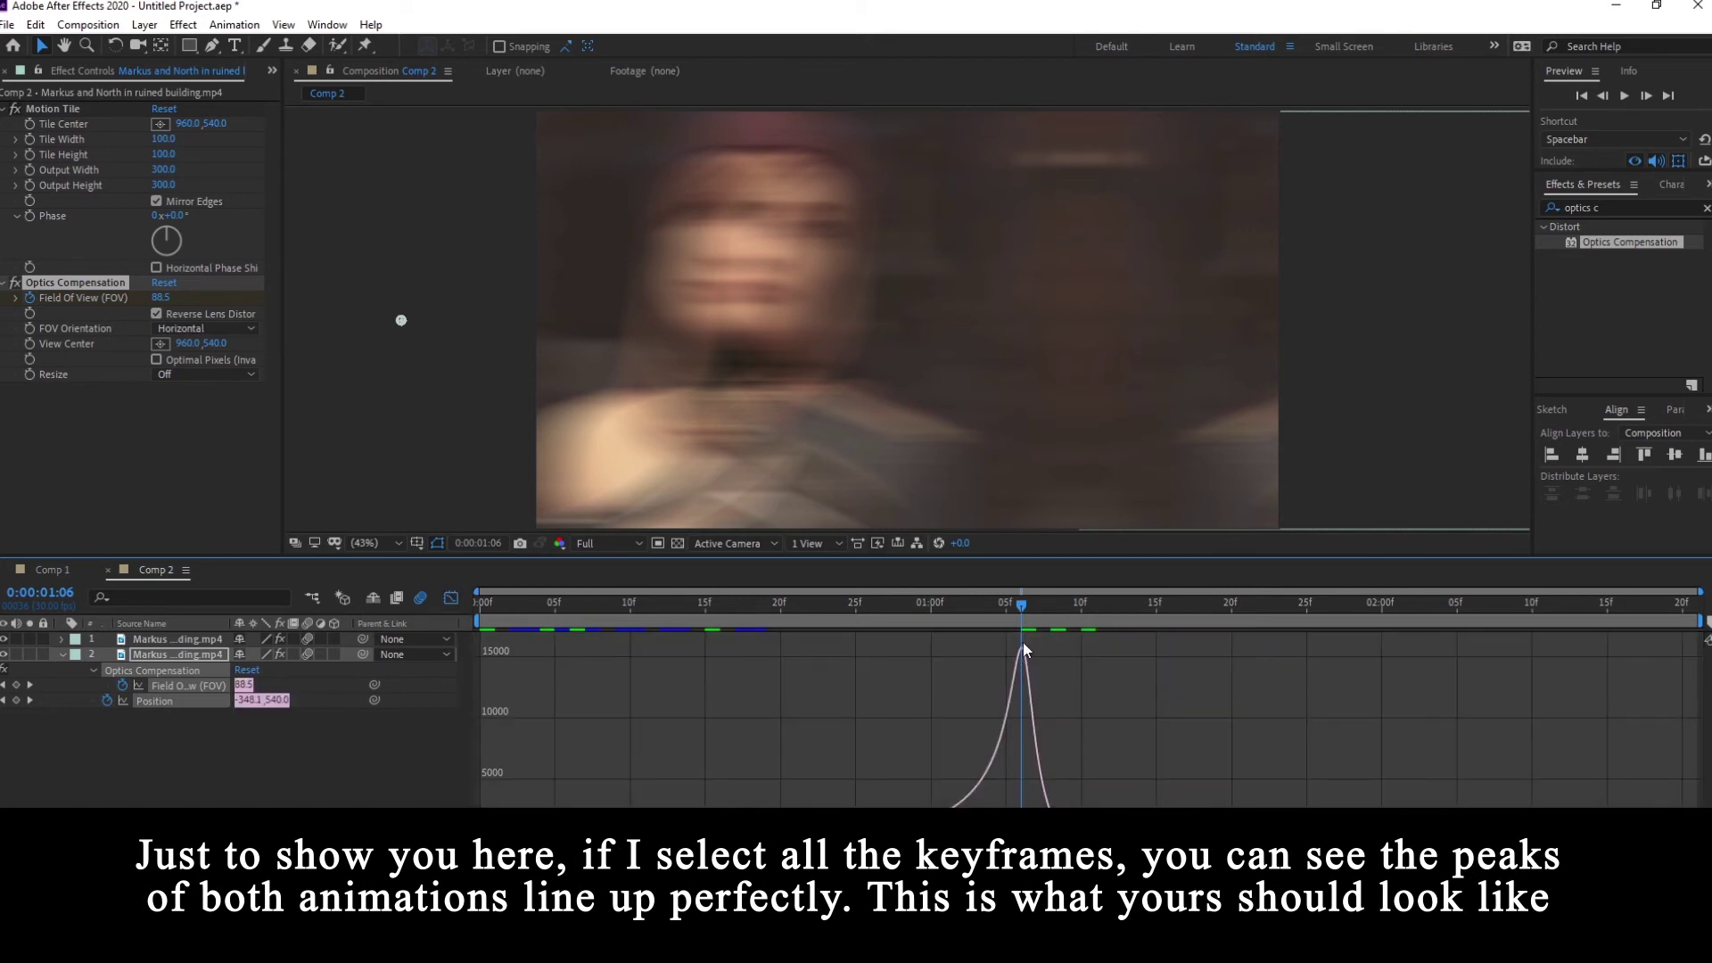
left_click(450, 599)
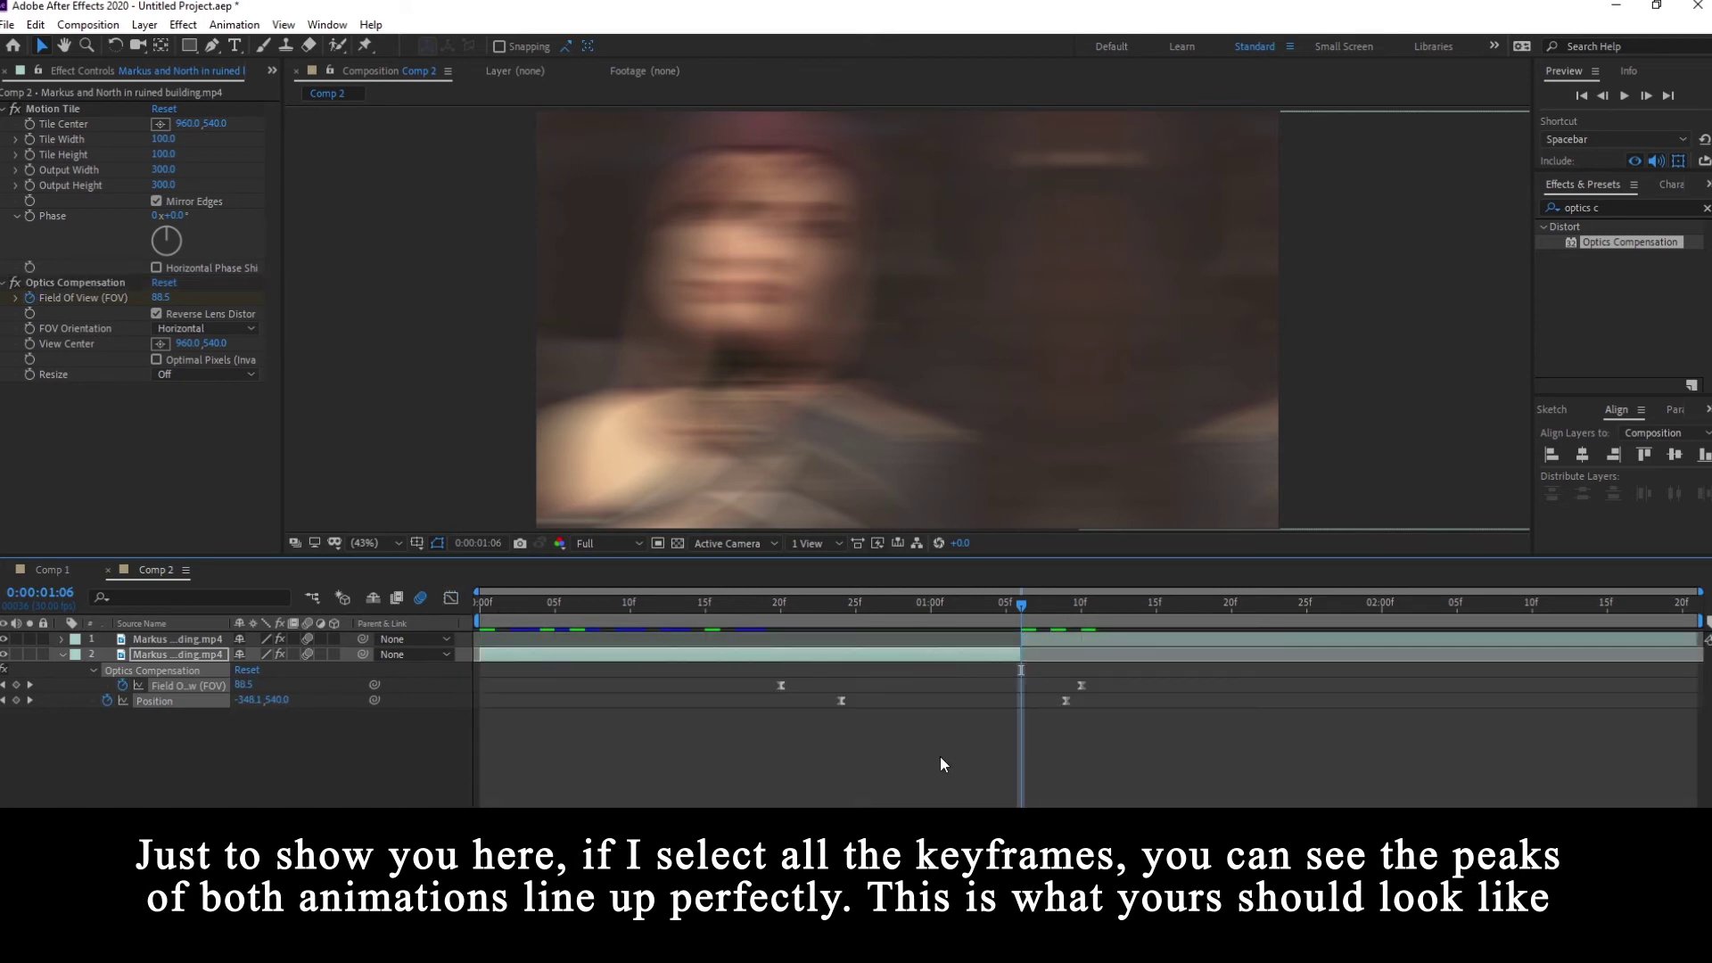
left_click(1030, 638)
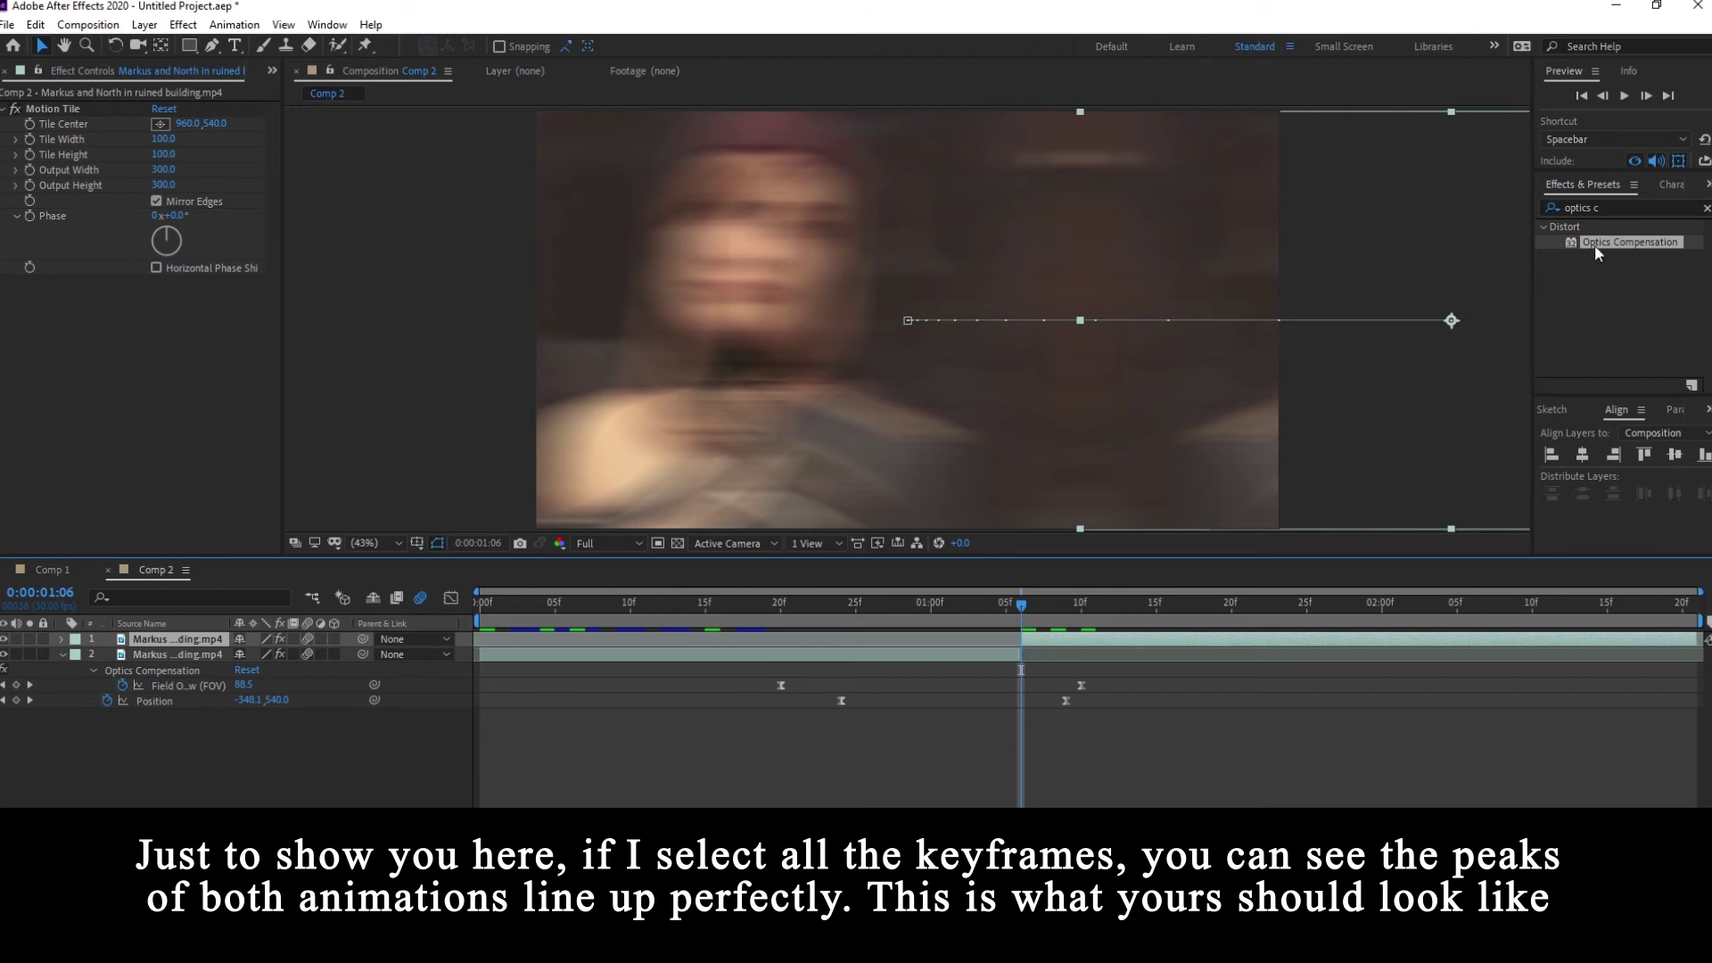
- Apply Optics Compensation to layer 1 with Reverse Lens Distortion on and FOV 120 at 1:06
left_click(1285, 451)
left_click(1073, 642)
key("ctrl+alt+shift+e")
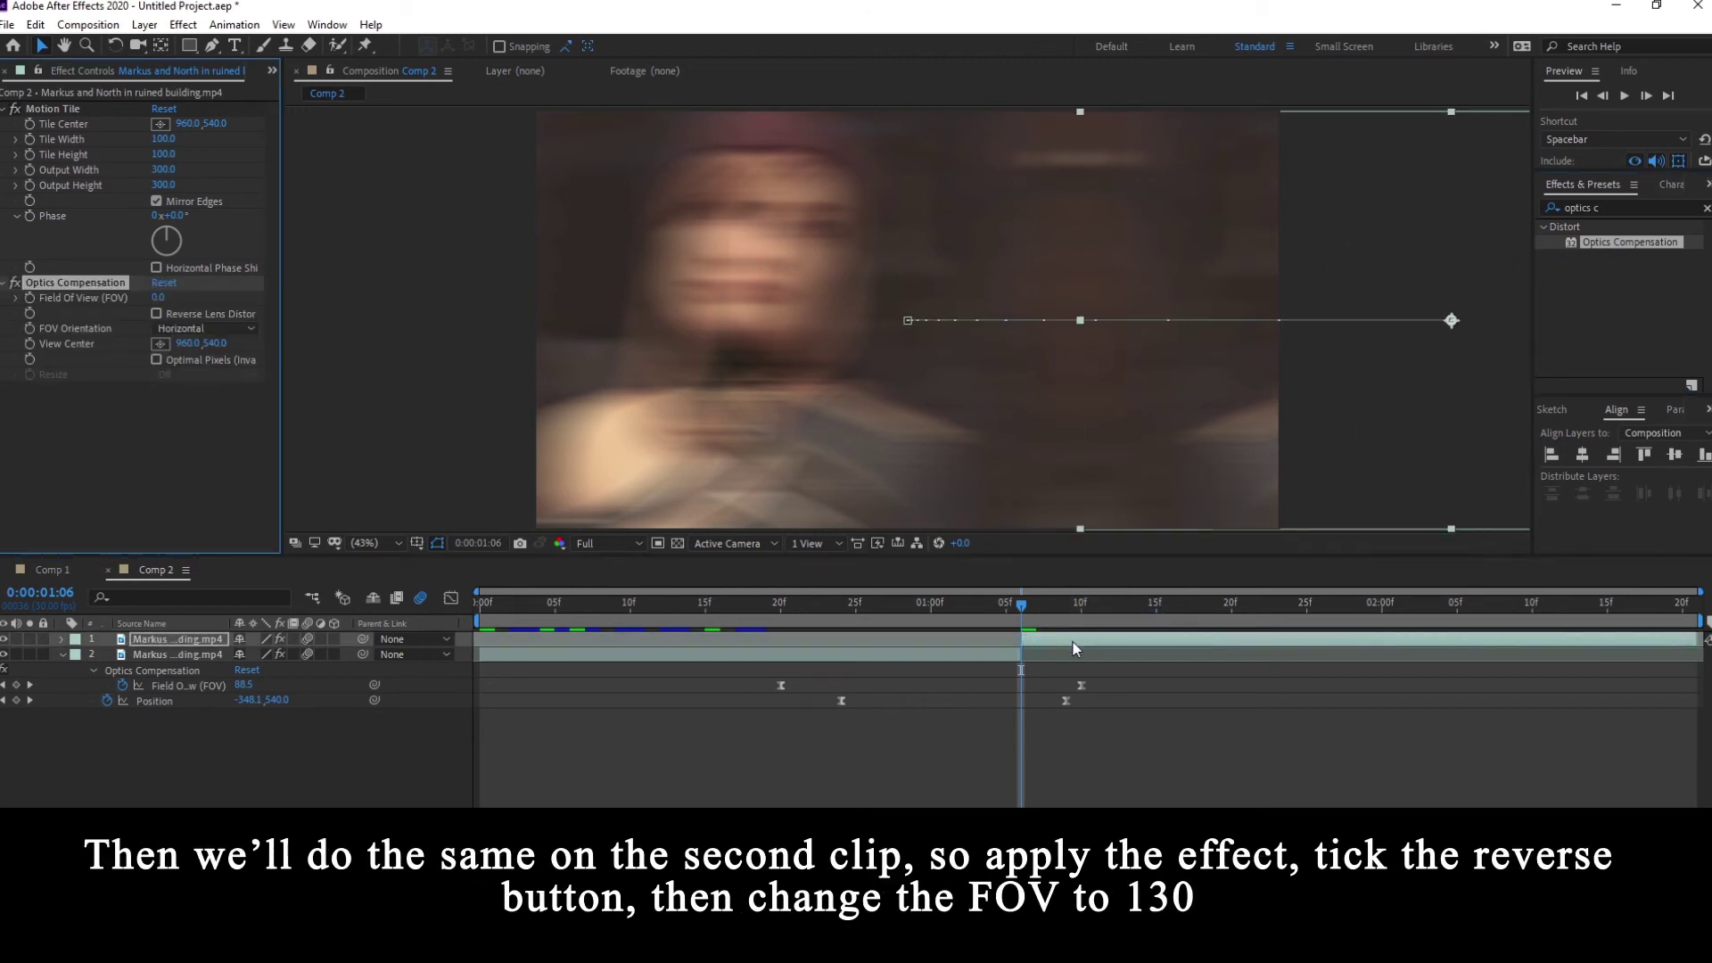
left_click(157, 314)
left_click(158, 297)
type("1")
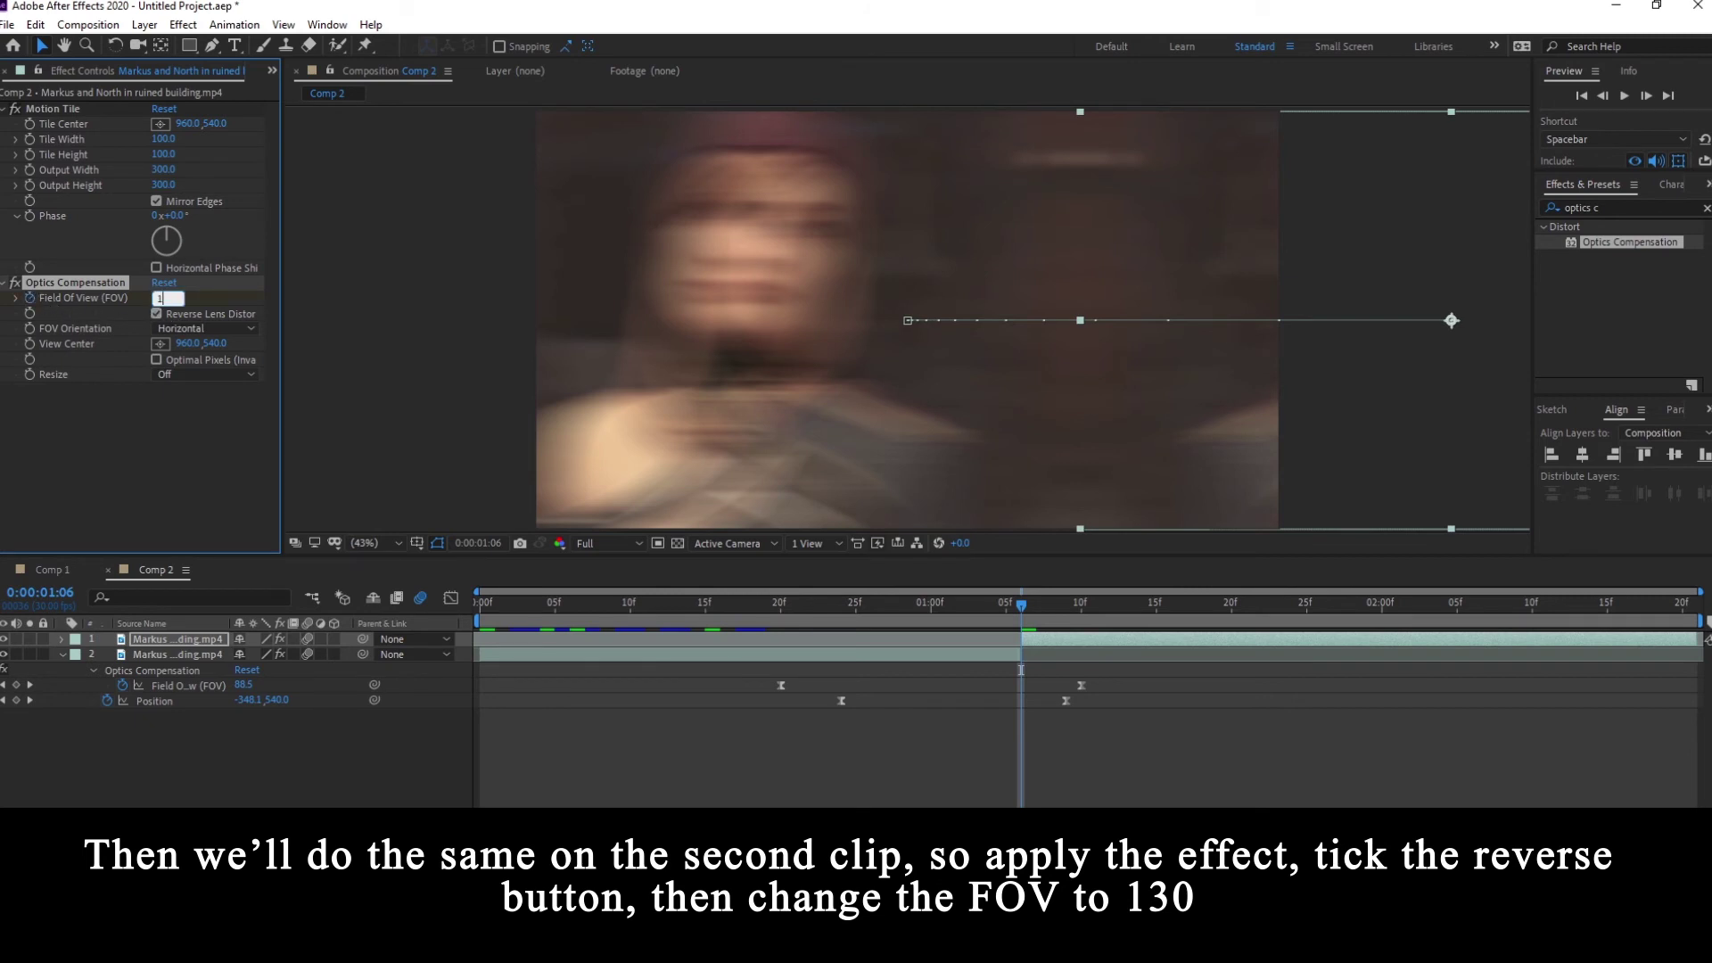
type("20")
key("Return")
- Keyframe layer 1's Field Of View to 0 at 1:21 and select both FOV keyframes
key("u")
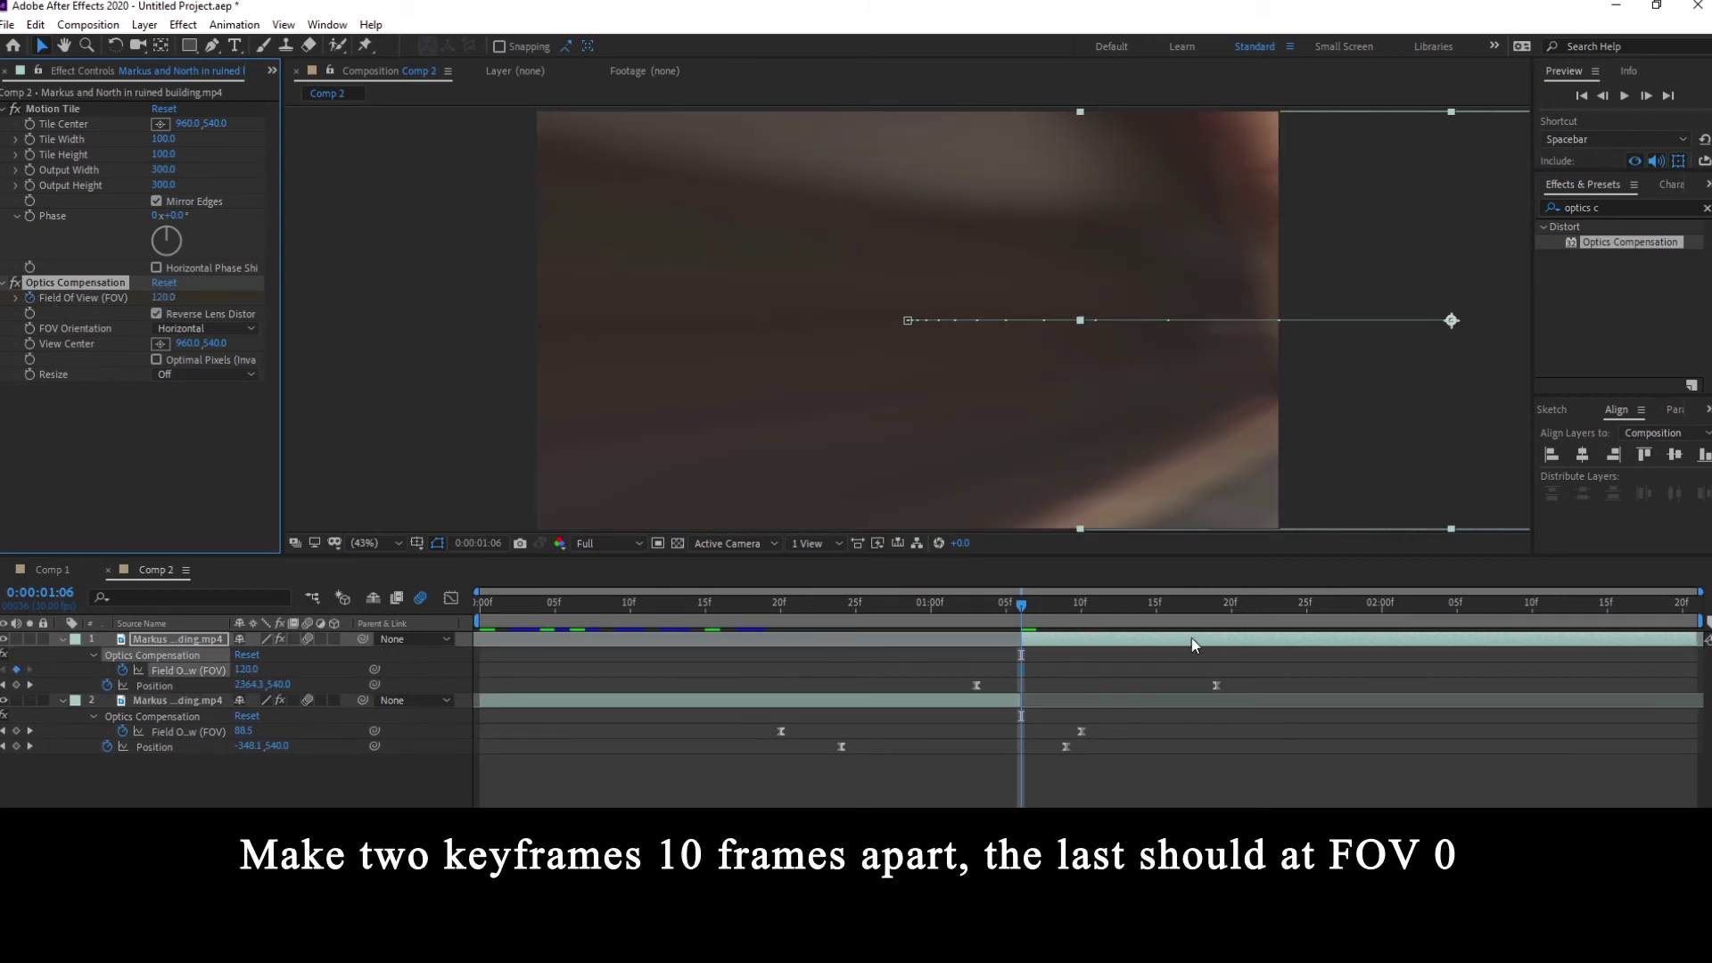
left_click(1242, 607)
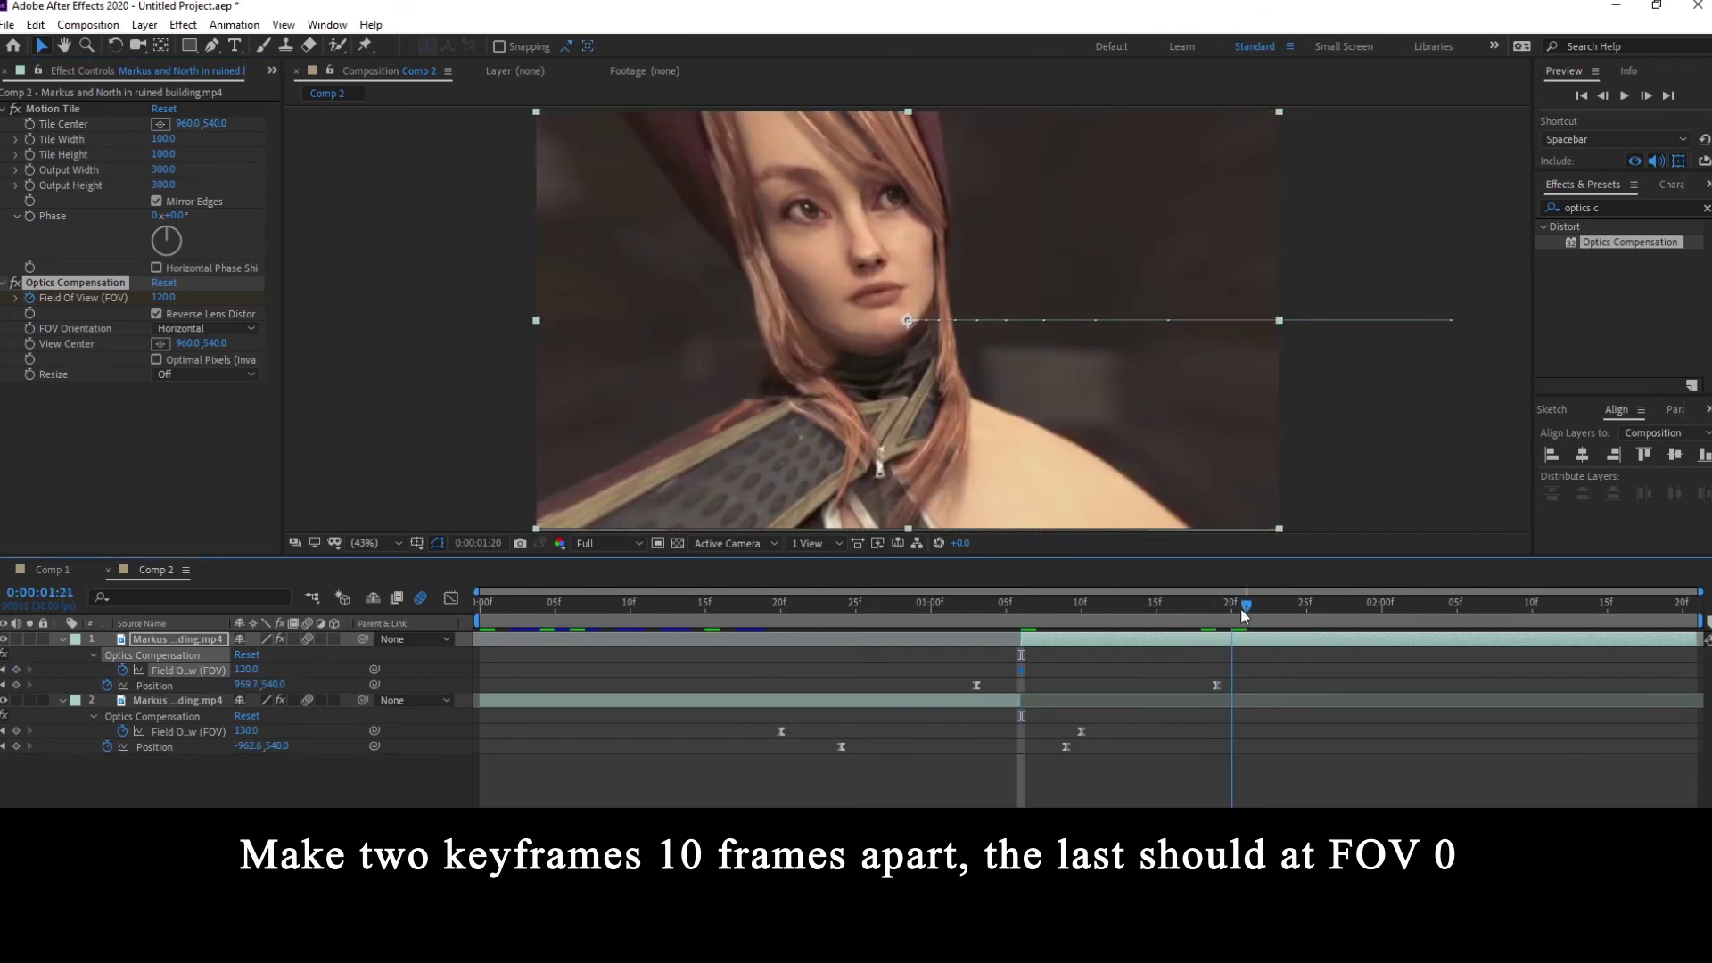
left_click(247, 669)
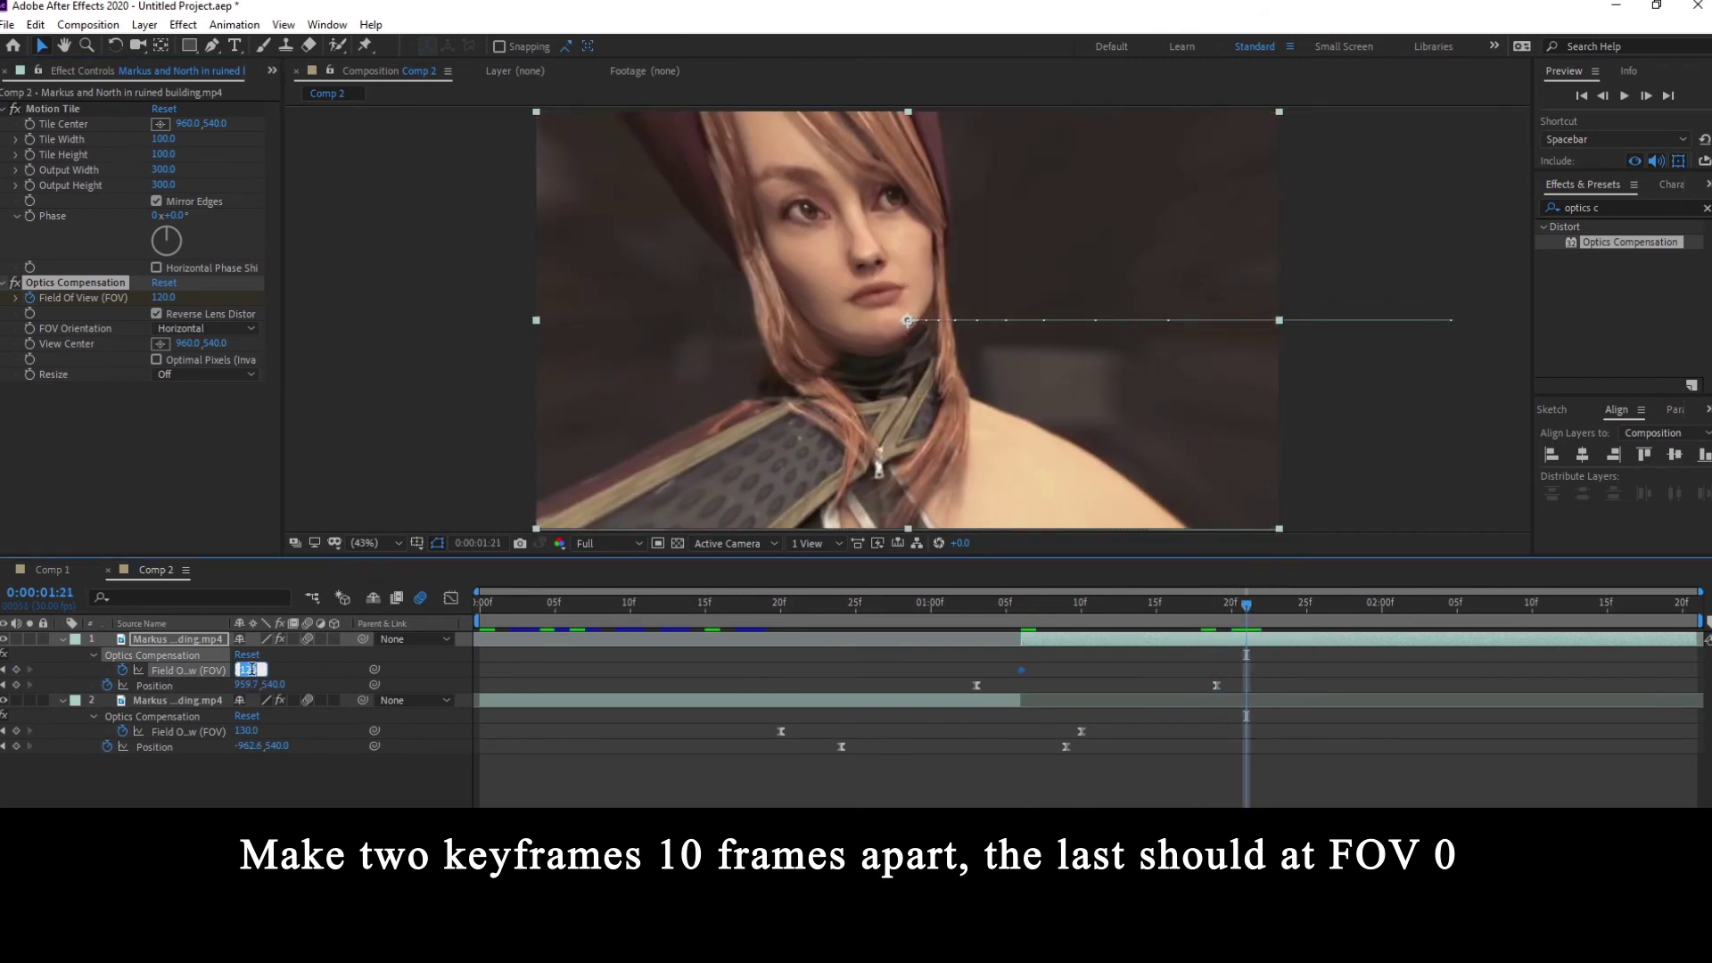
type("0")
key("Return")
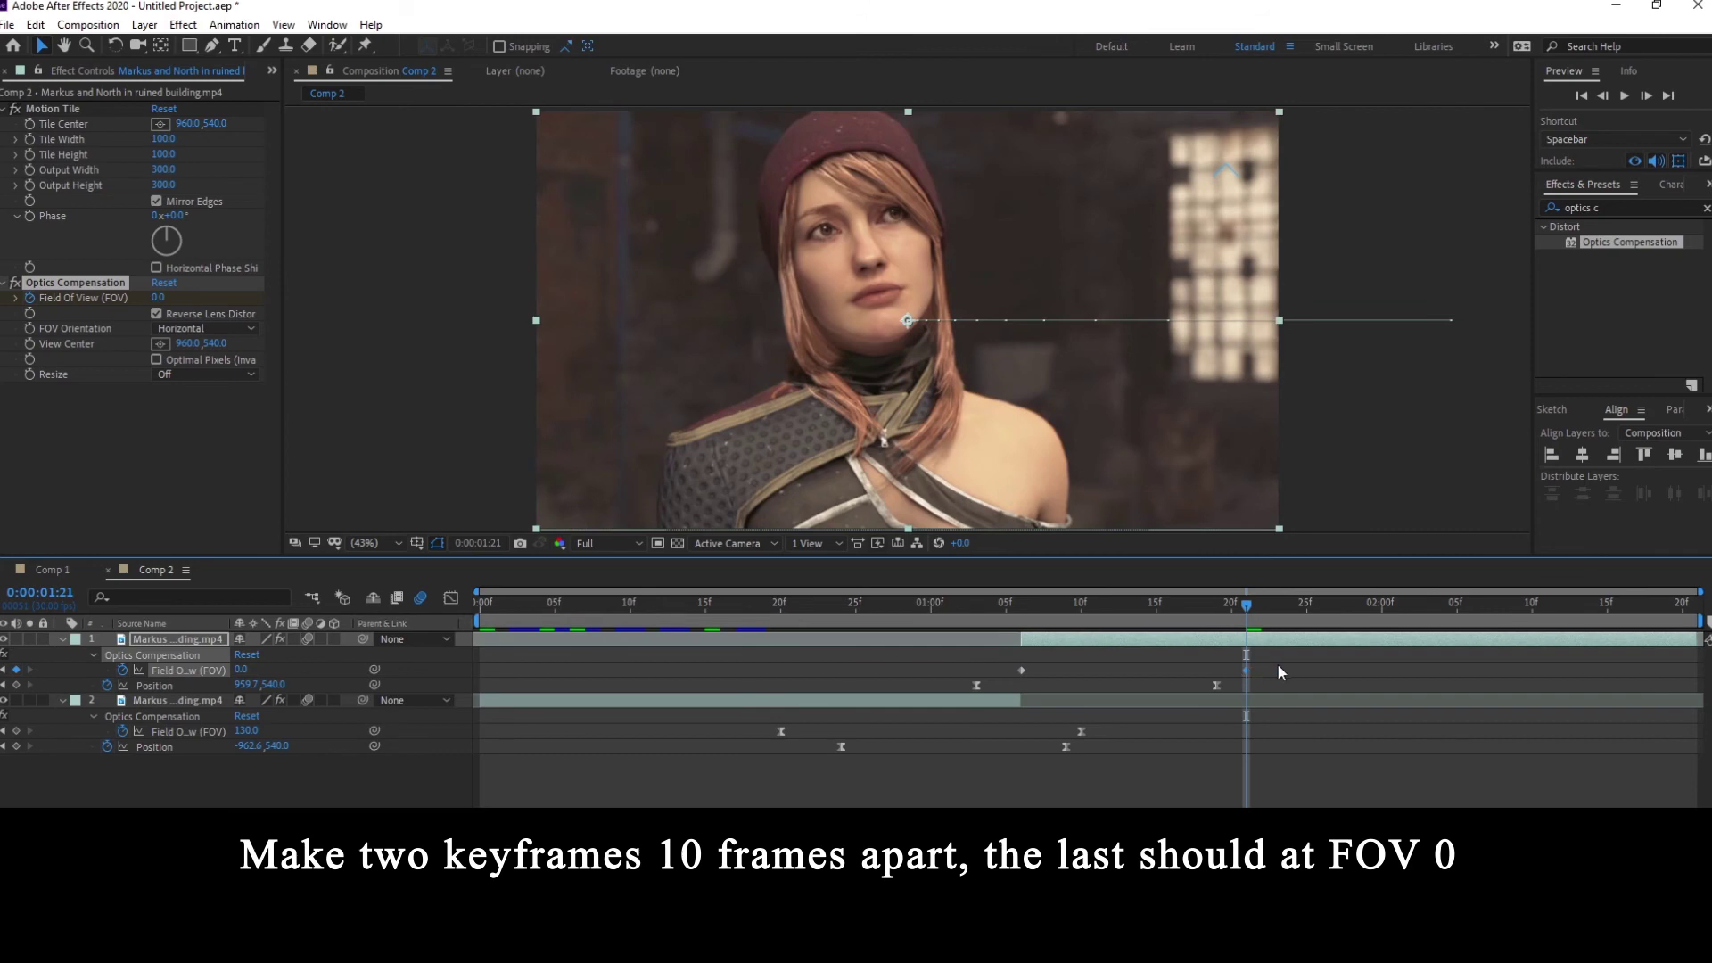
left_click_drag(1280, 667, 1010, 671)
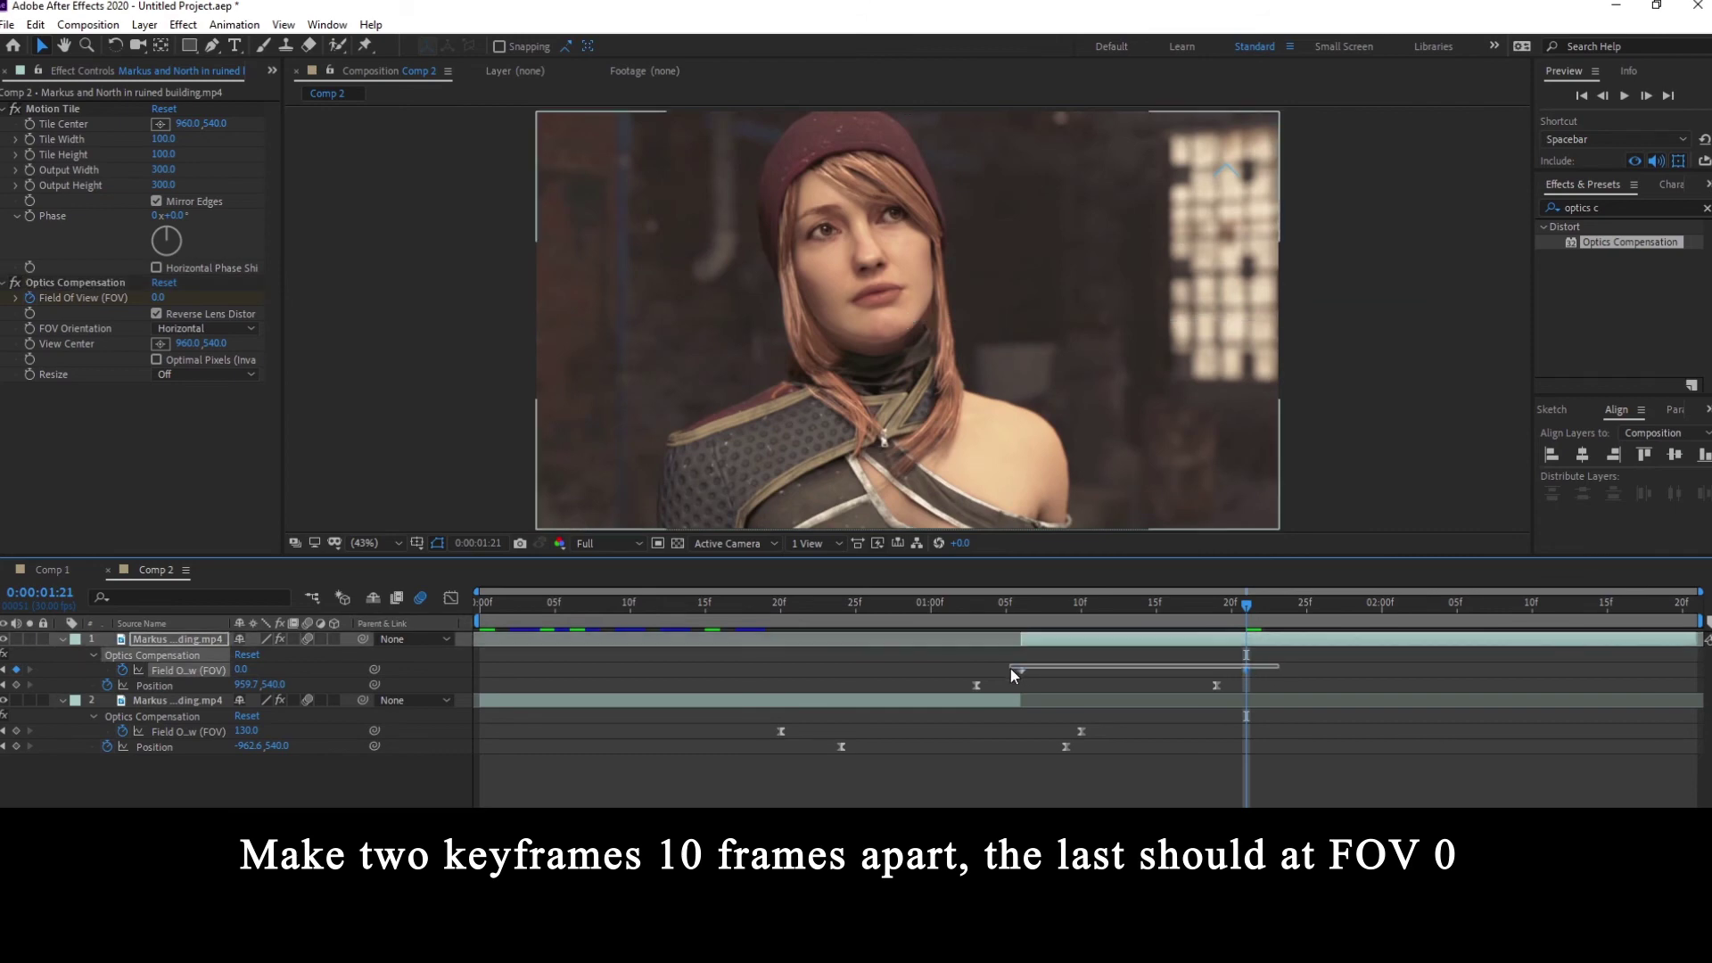
- In the speed graph, move the last FOV keyframe two frames later to 1:23, aligning the peak with 1:06
left_click(1032, 603)
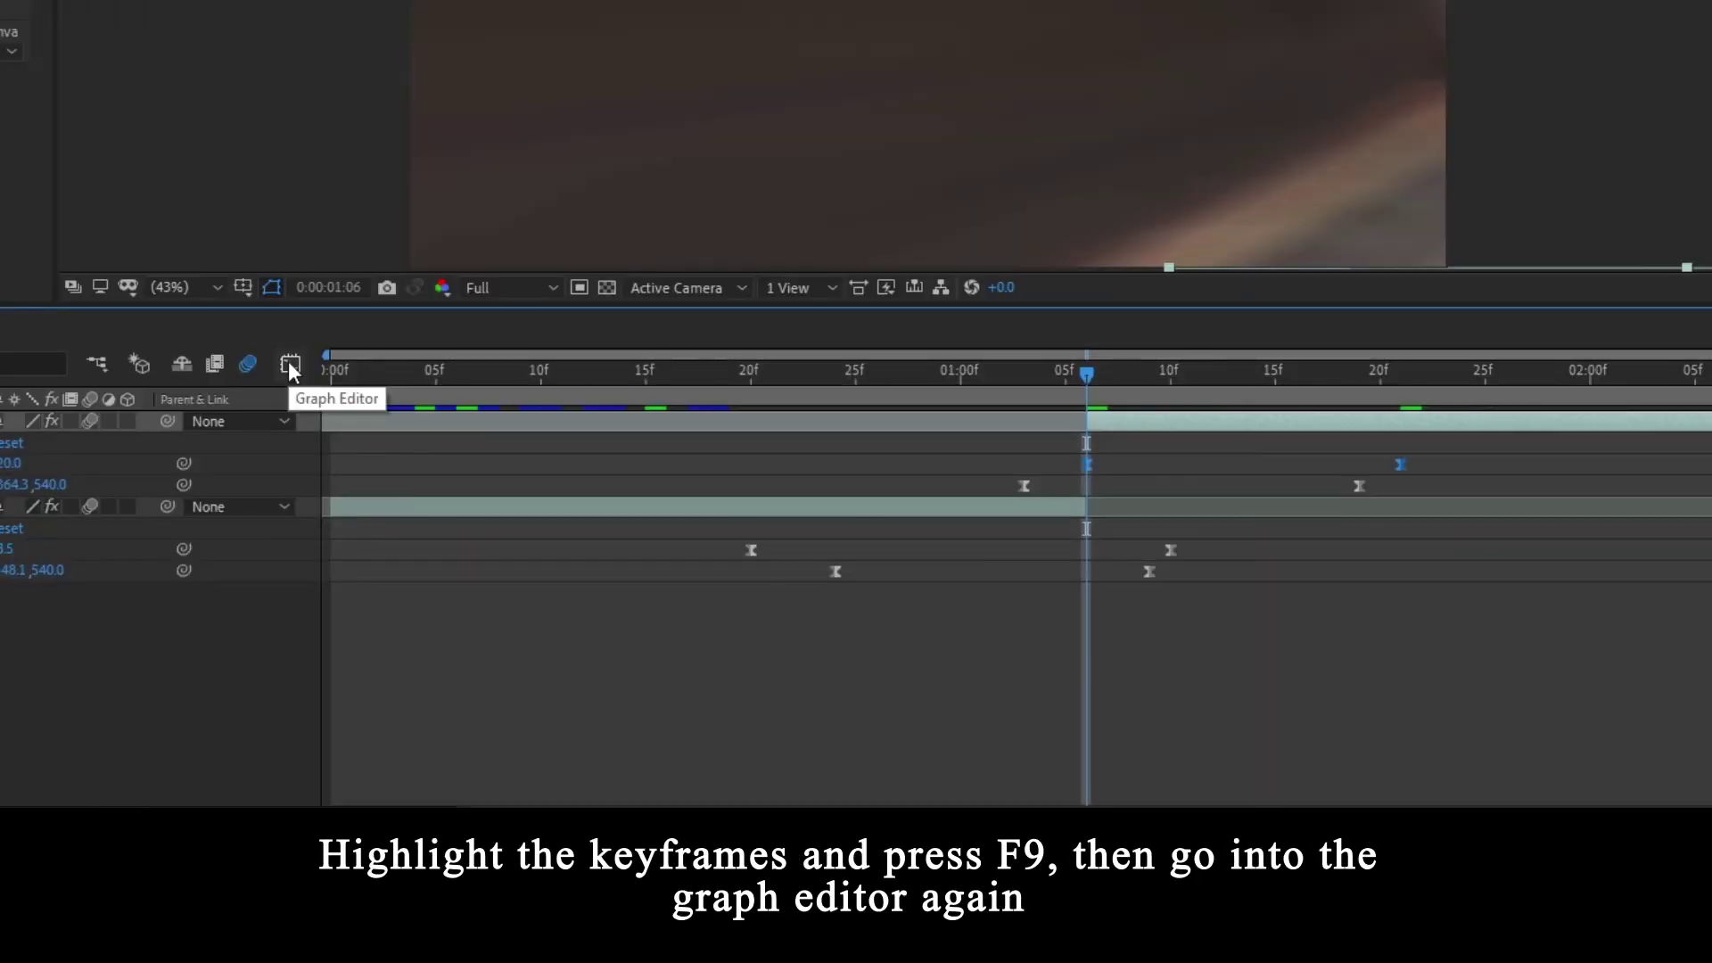
left_click(290, 366)
mouse_move(1541, 485)
left_mouse_down()
mouse_move(1346, 439)
mouse_move(1004, 434)
left_mouse_up()
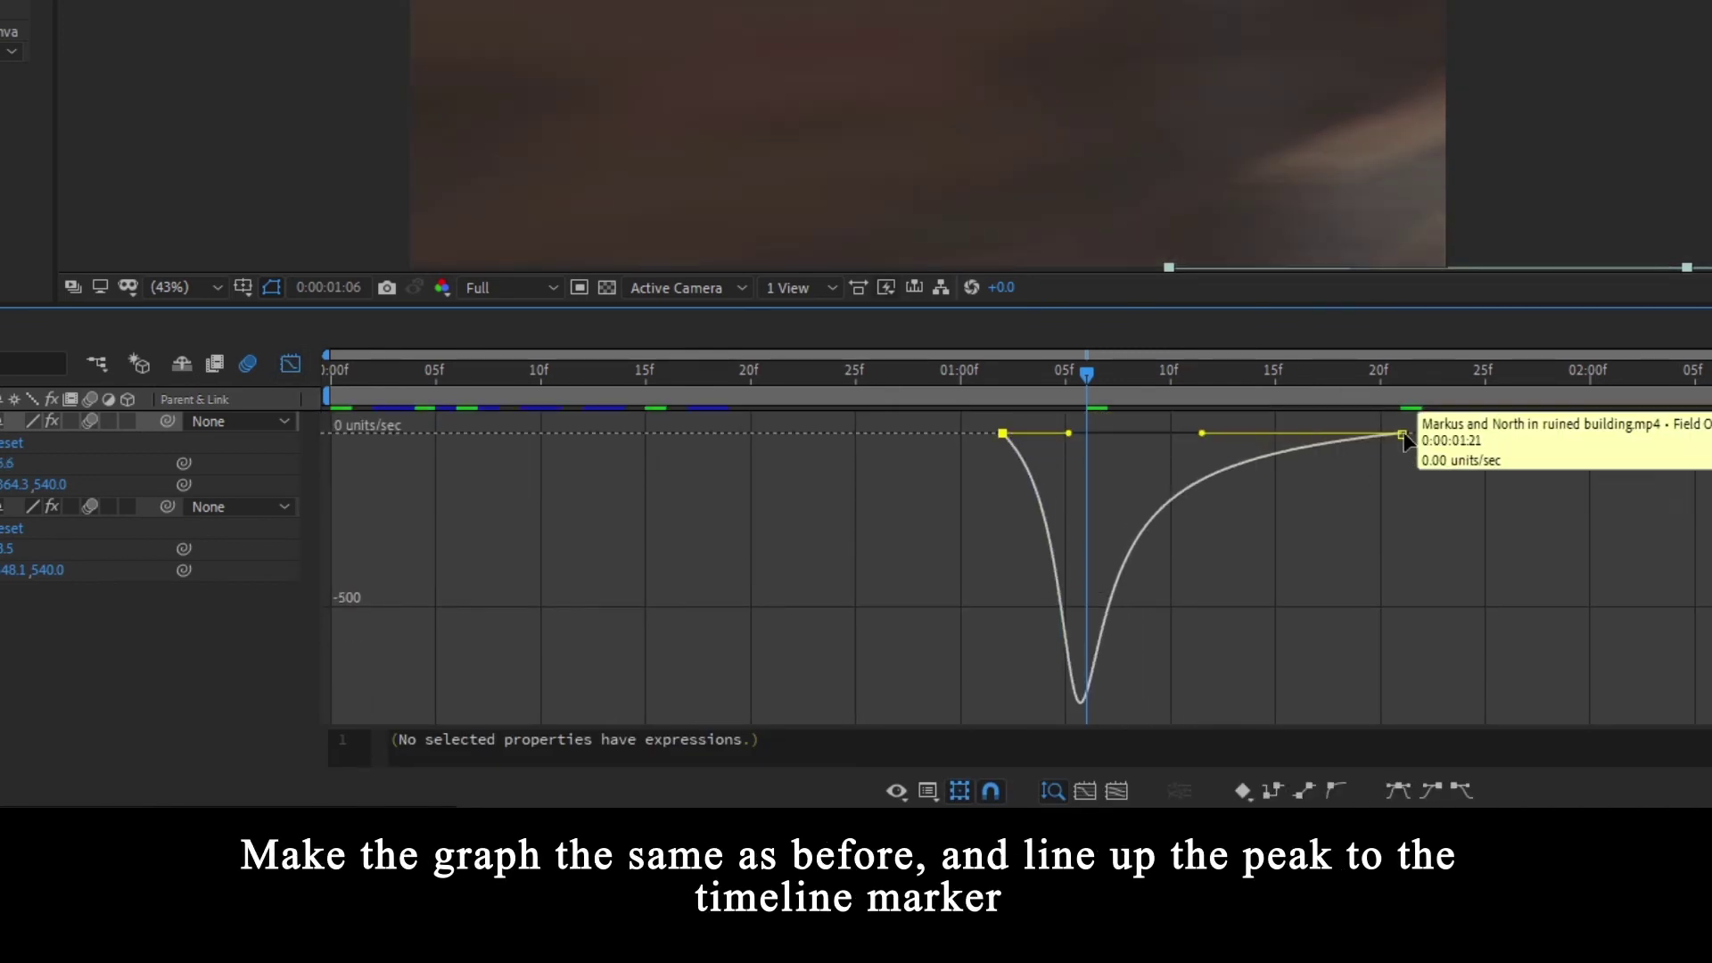
left_click_drag(1405, 434, 1443, 434)
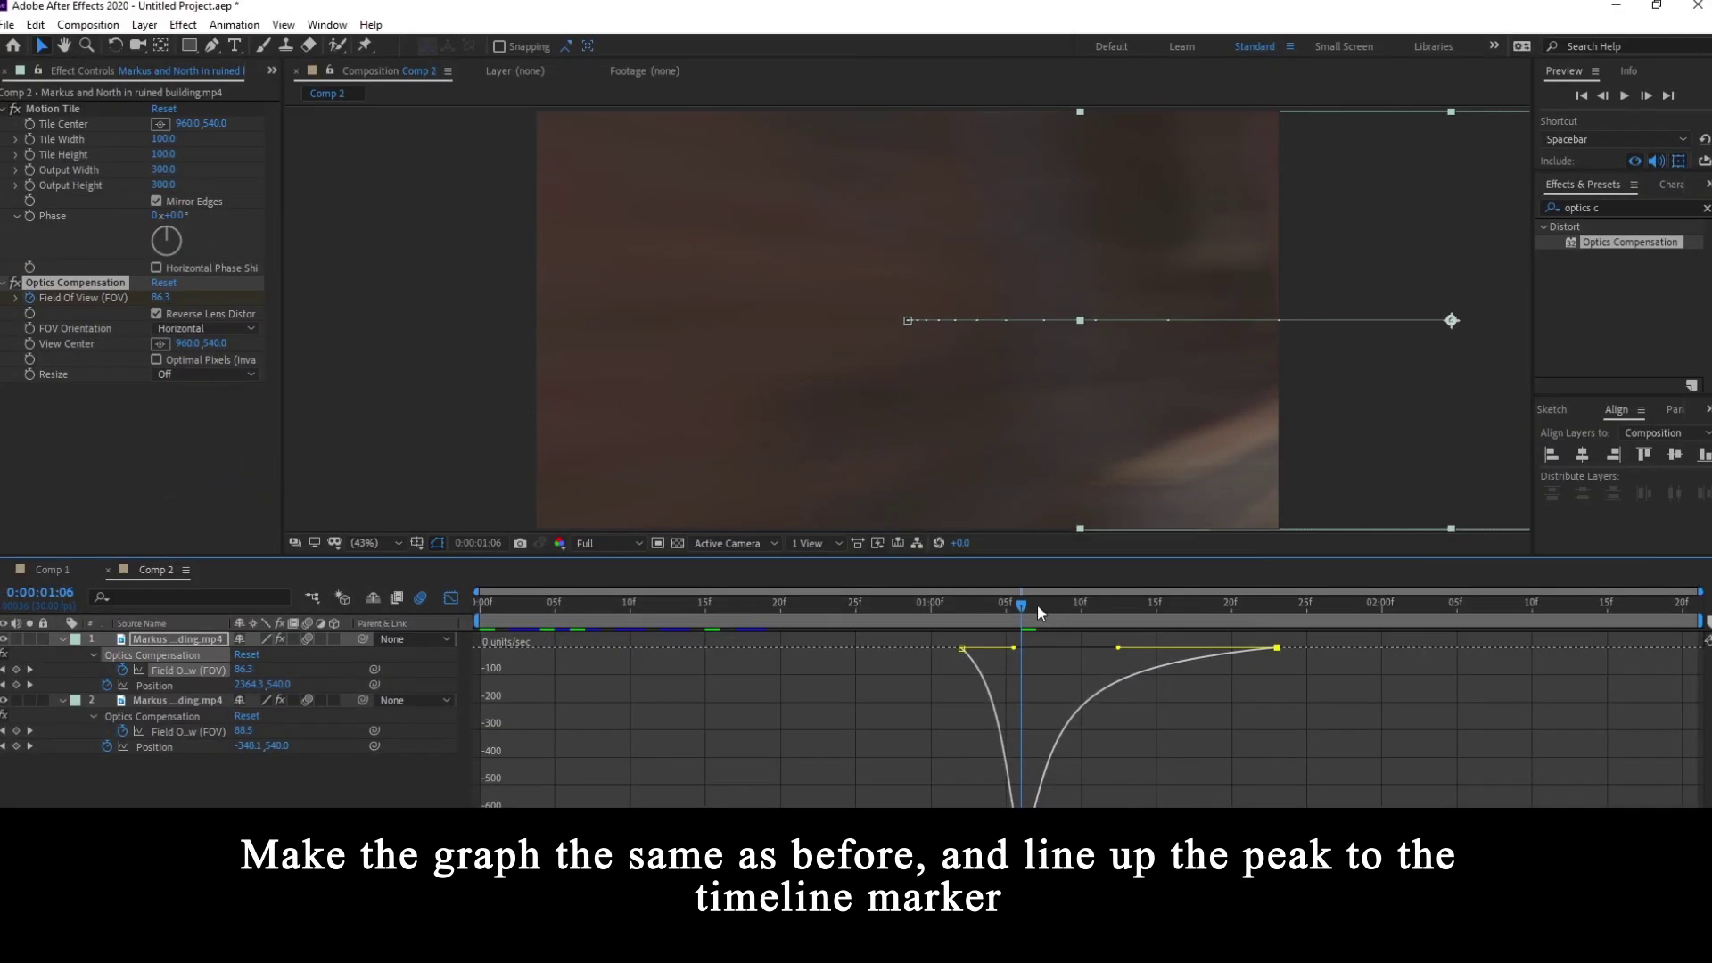
- Return to the start of the composition in the layer bars view and preview the transition
left_click_drag(1020, 608, 474, 615)
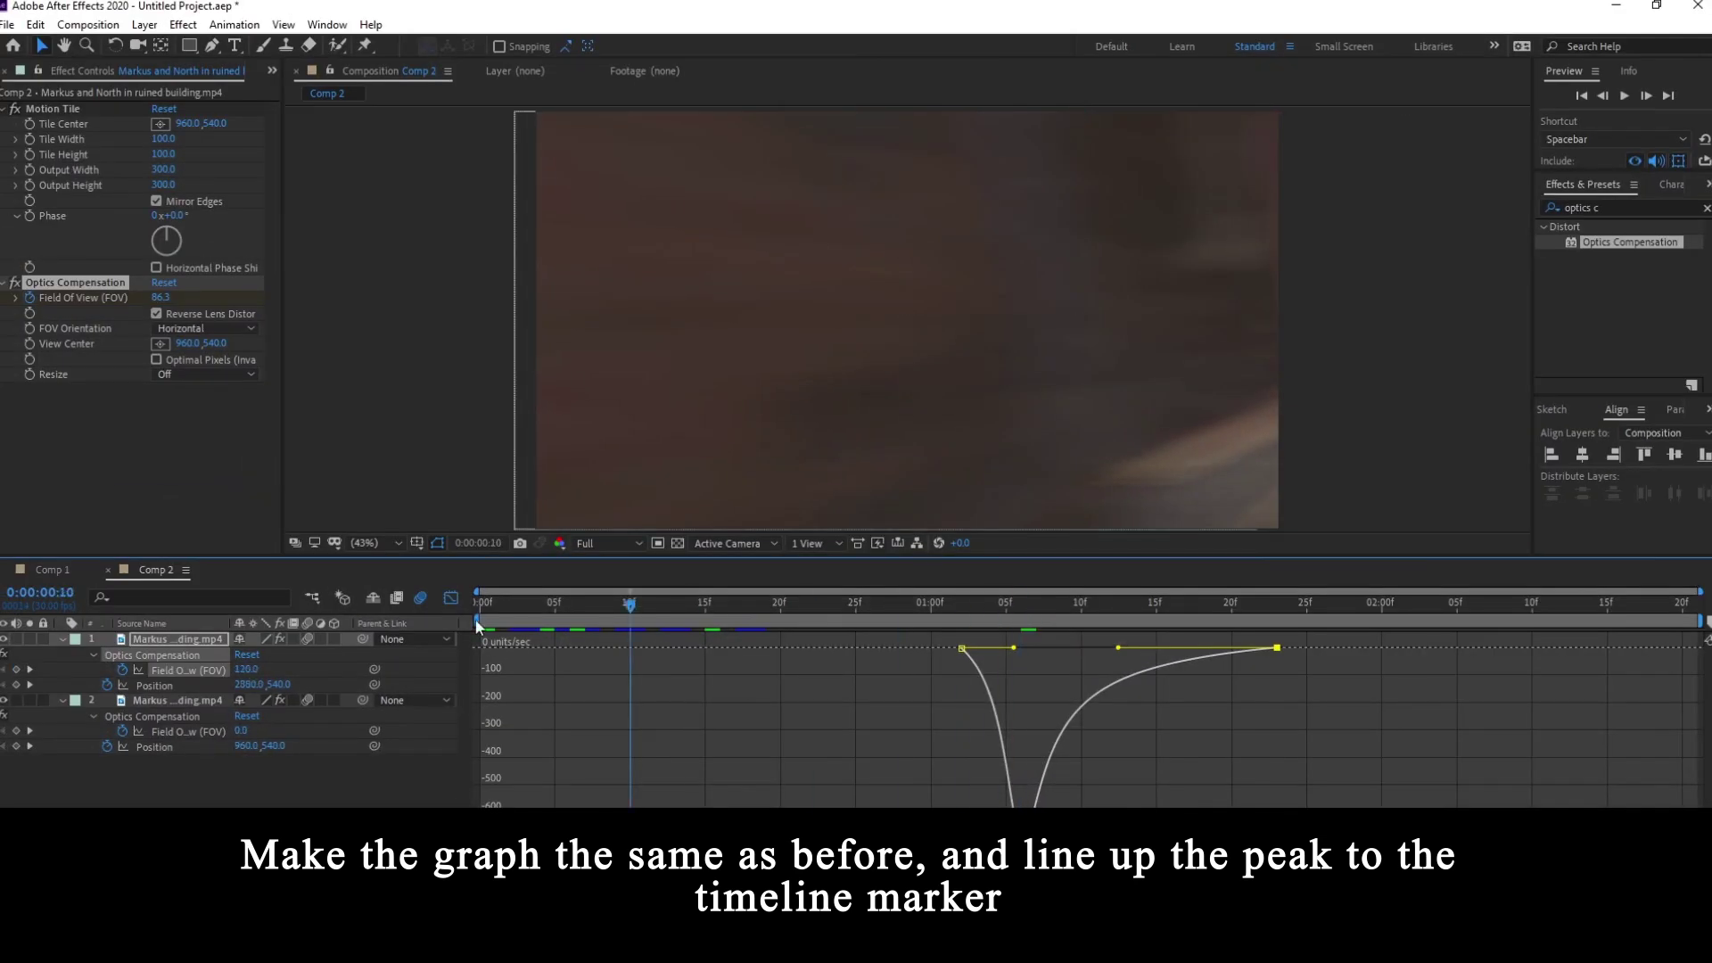
left_click(450, 600)
key("space")
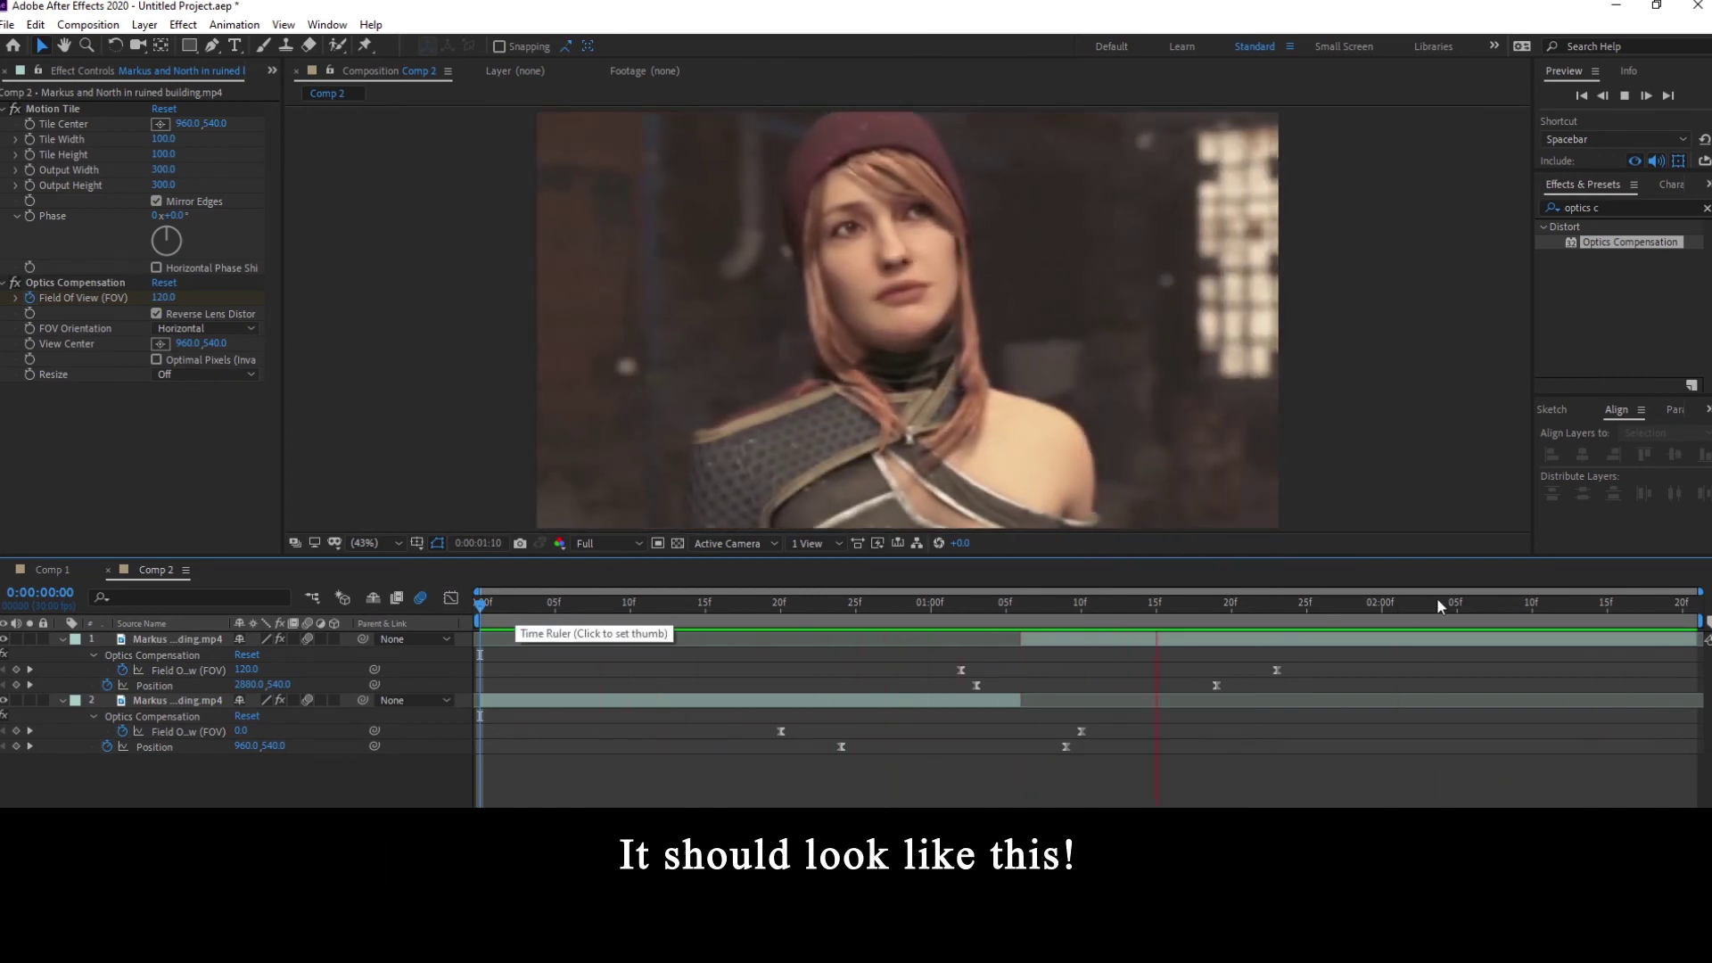
- Restart the whip-pan preview from frame 10 to review the blend across the cut
left_click_drag(784, 603, 633, 656)
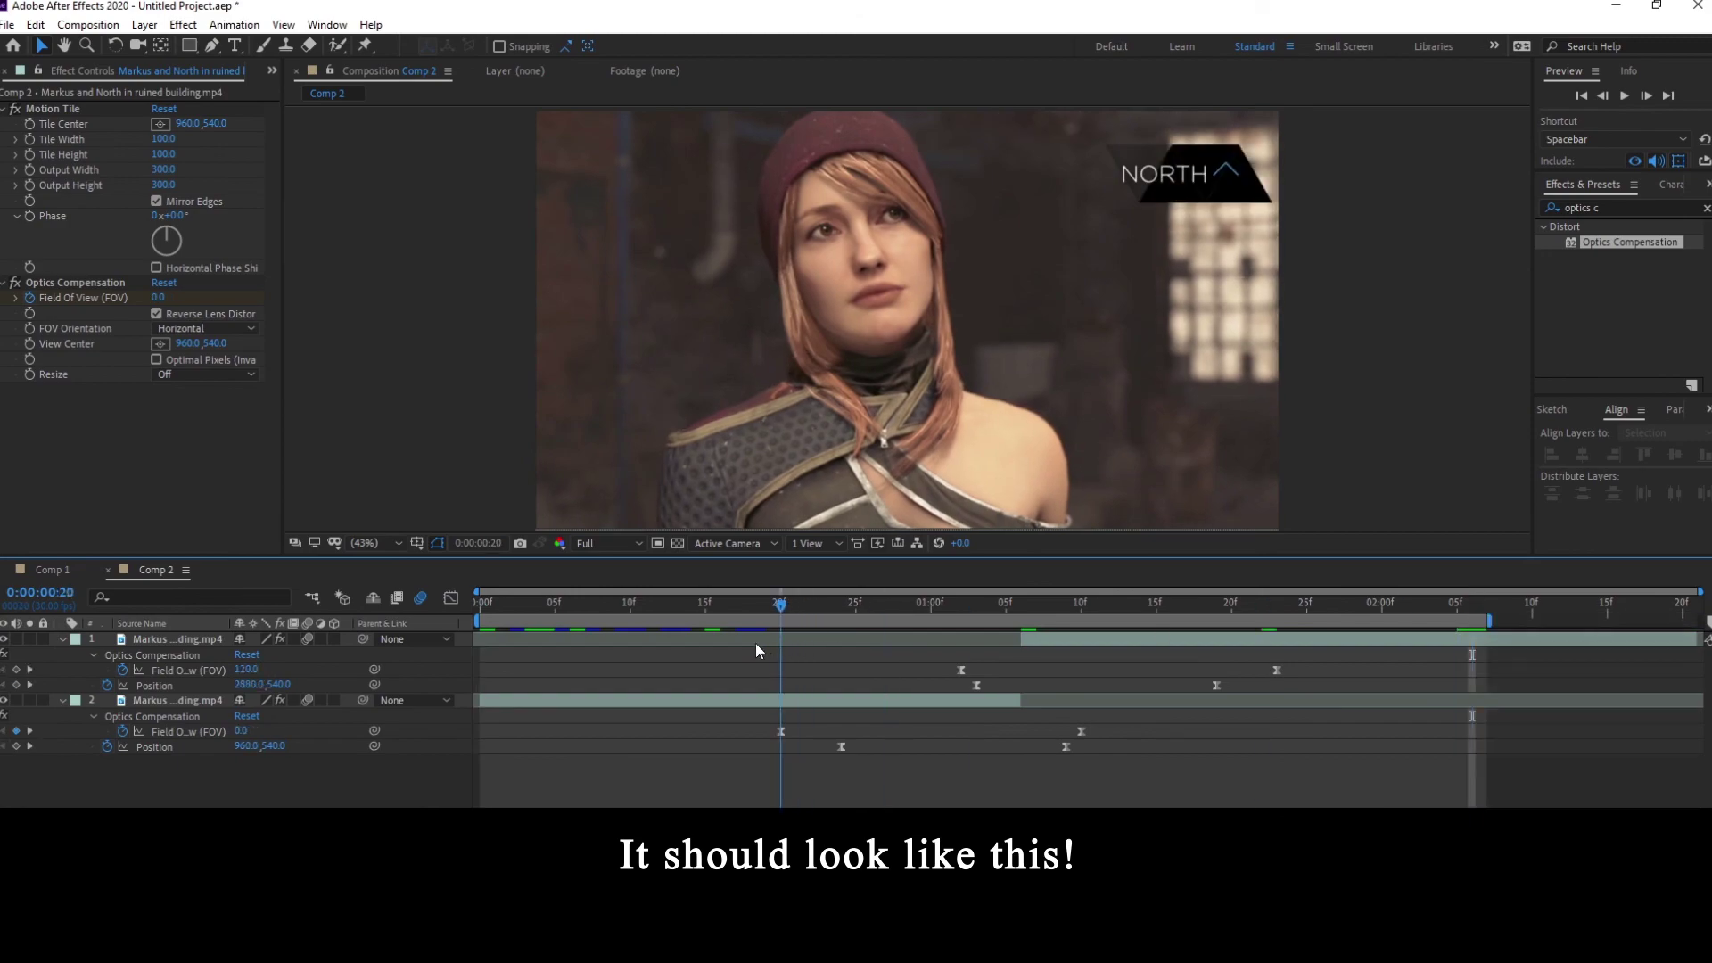
key("space")
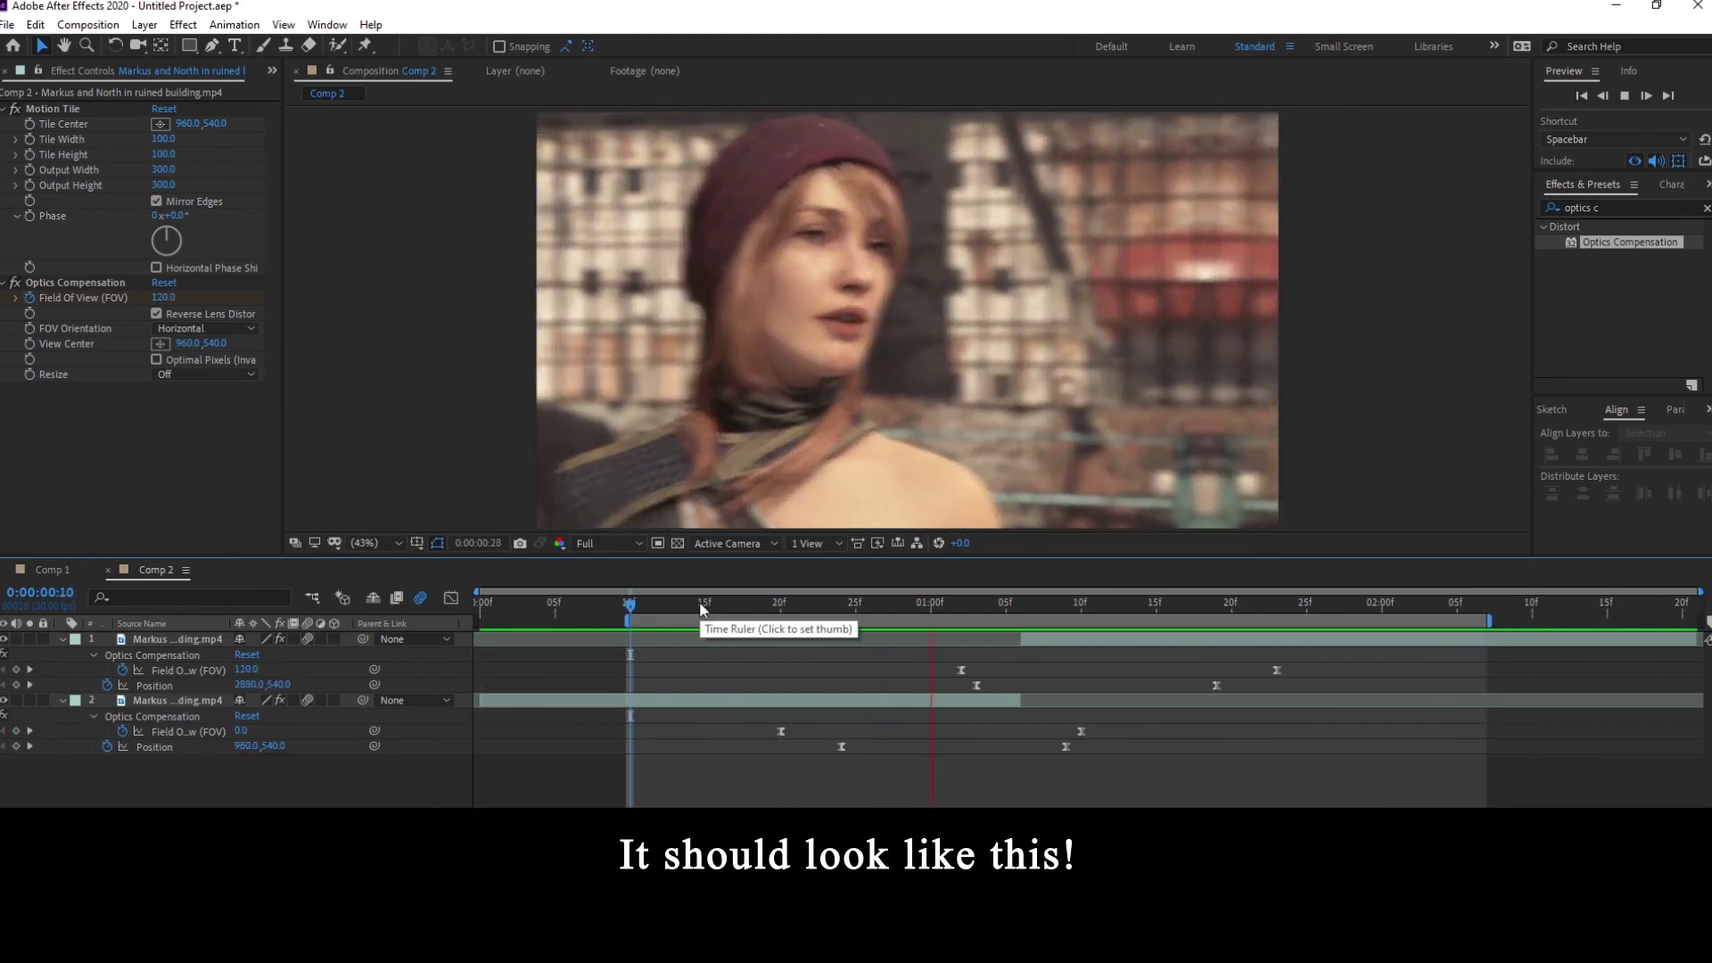